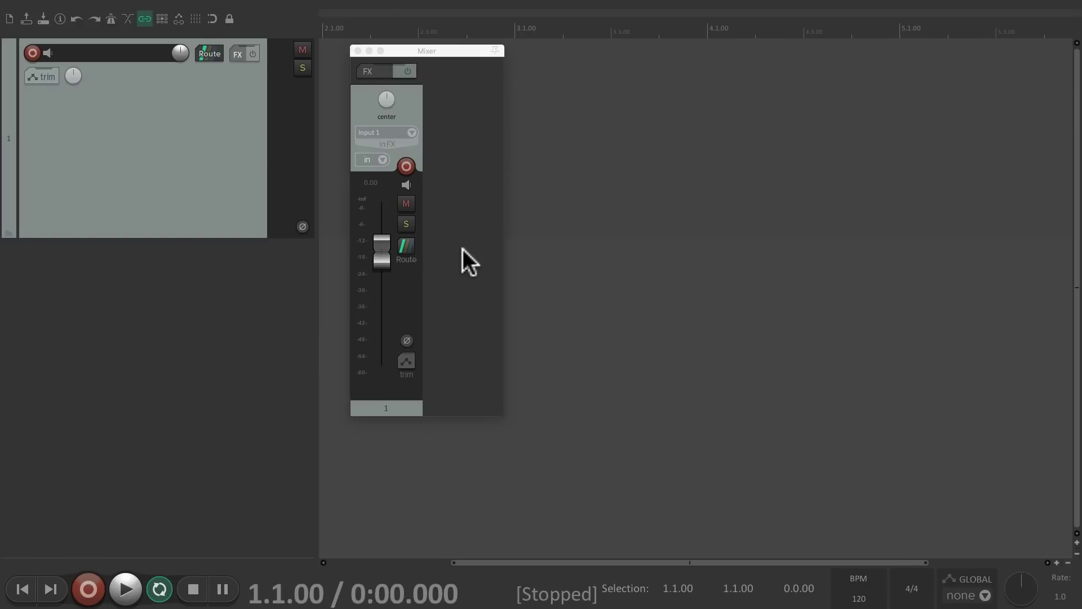
Dock the mixer in the main window on the left side and narrow it to a thin strip.
{"action": "right_click", "coordinate": [465, 206]}
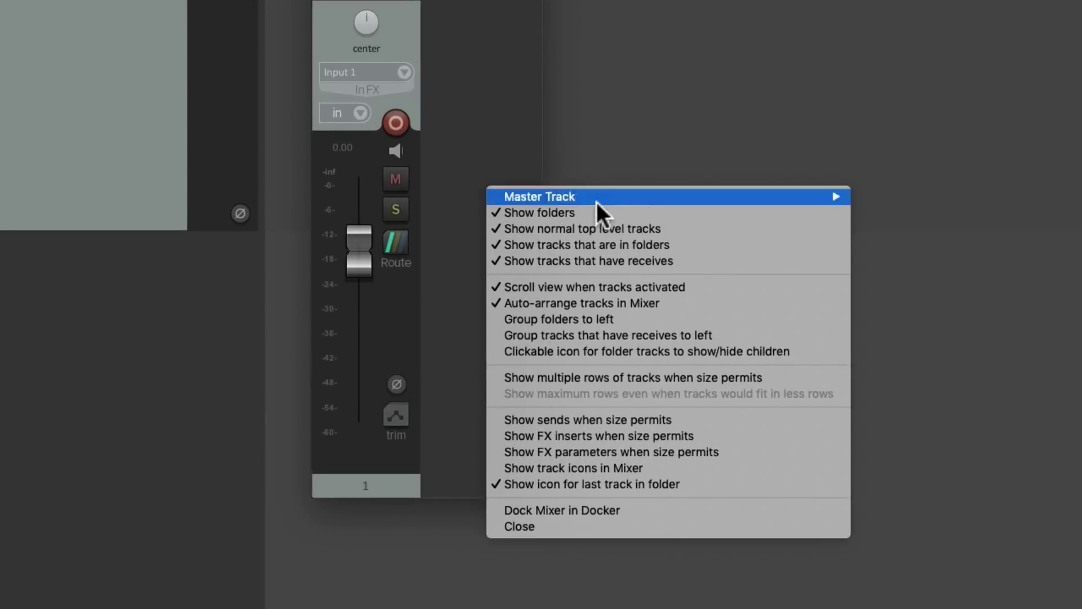
{"action": "left_click", "coordinate": [746, 502]}
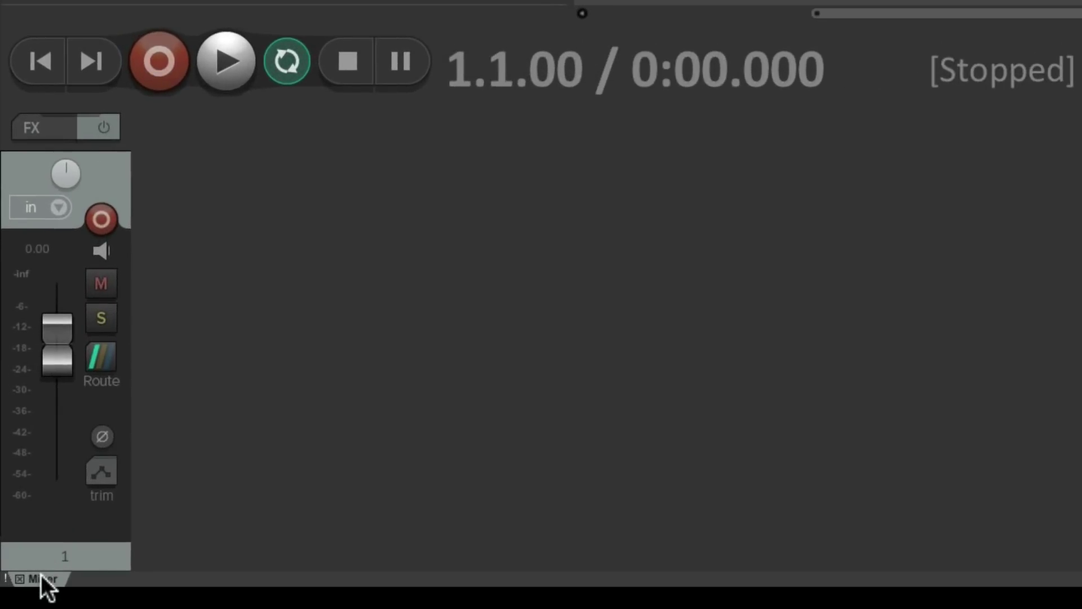
{"action": "left_click_drag", "start_coordinate": [40, 574], "coordinate": [36, 235]}
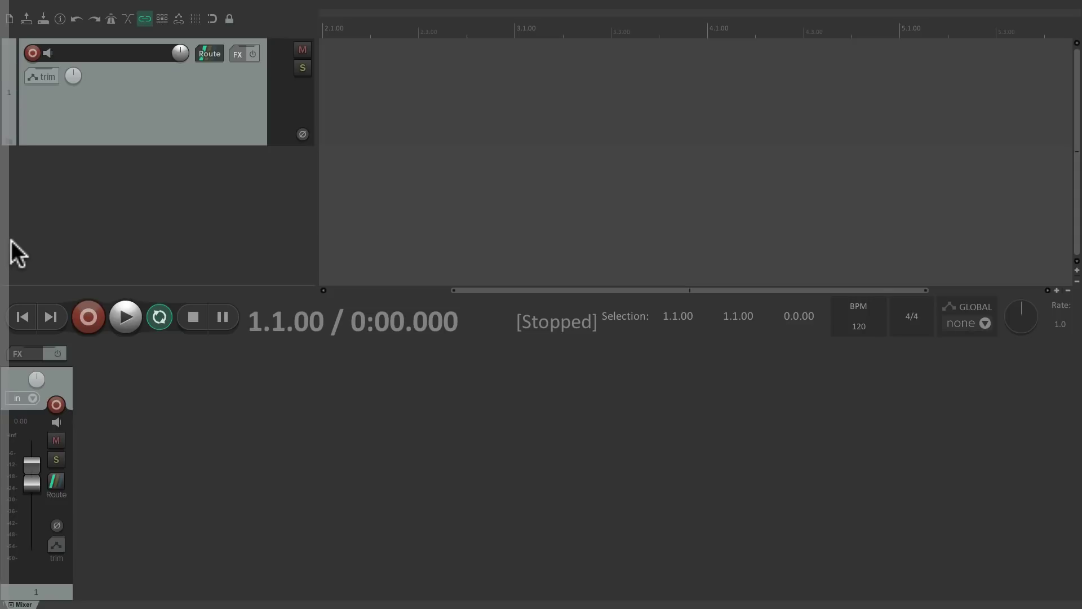
{"action": "left_click_drag", "start_coordinate": [11, 240], "coordinate": [13, 244]}
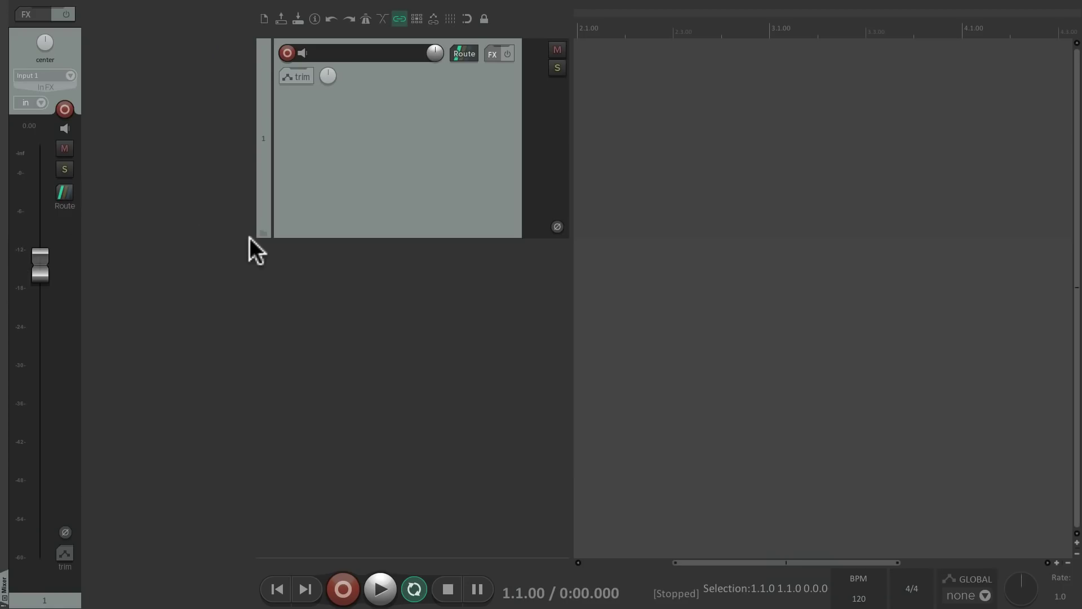
{"action": "left_click_drag", "start_coordinate": [253, 246], "coordinate": [75, 257]}
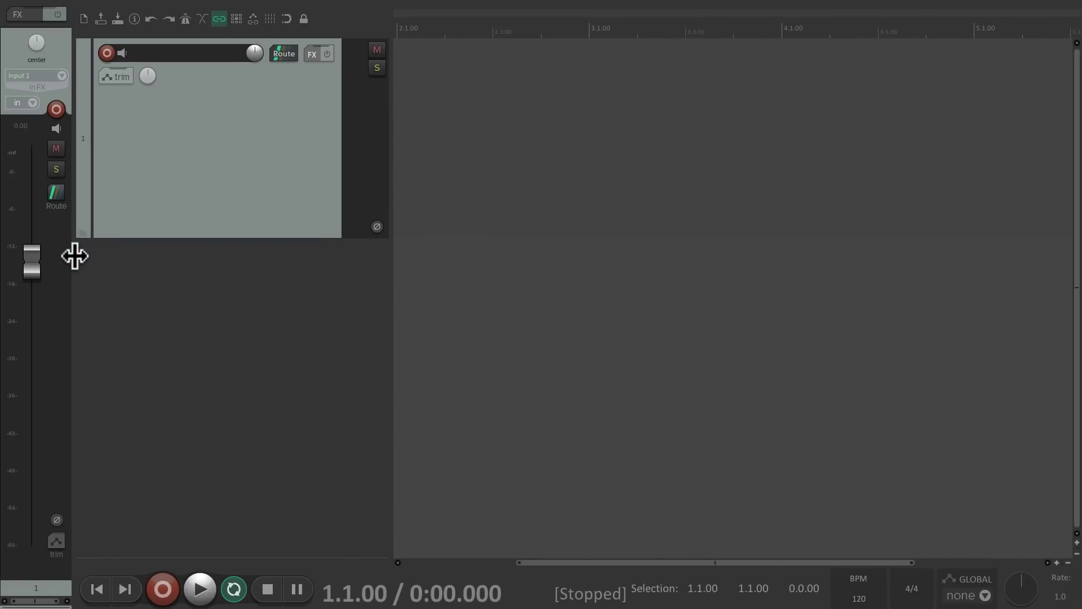
Insert track 2 below track 1, then select track 2 and delete it.
{"action": "double_click", "coordinate": [265, 285]}
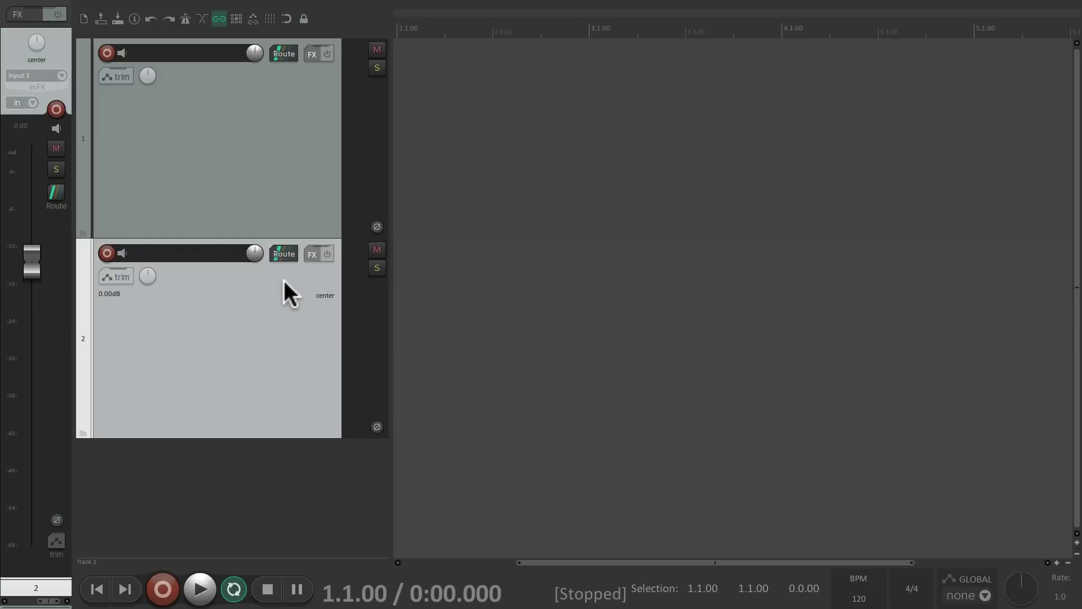
{"action": "left_click", "coordinate": [297, 161]}
{"action": "left_click", "coordinate": [291, 295]}
{"action": "left_click", "coordinate": [218, 192]}
{"action": "left_click", "coordinate": [262, 330]}
{"action": "key", "text": "Delete"}
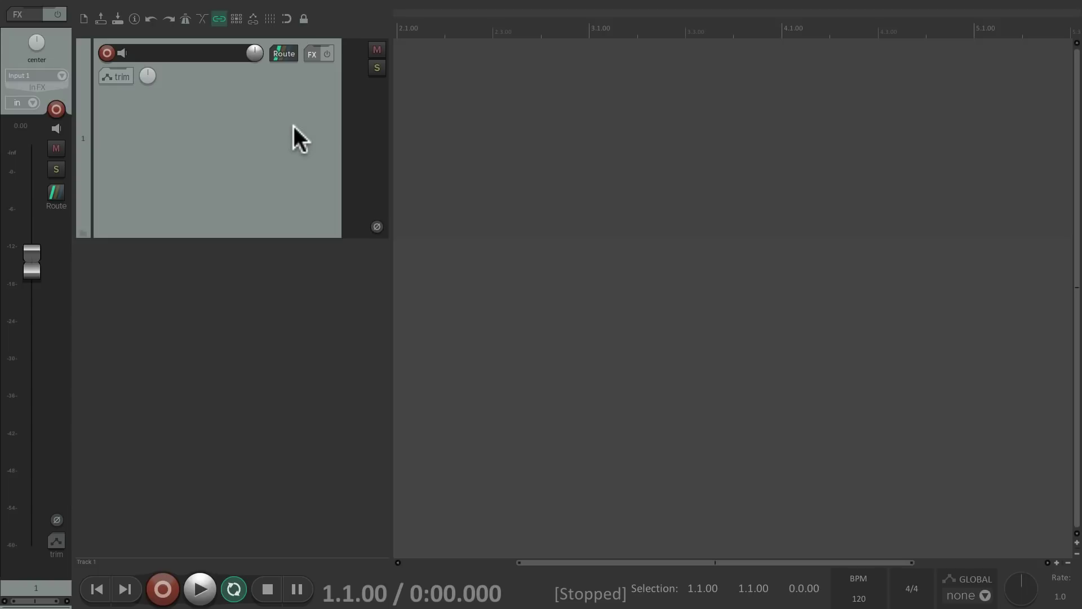
{"action": "key", "text": "Delete"}
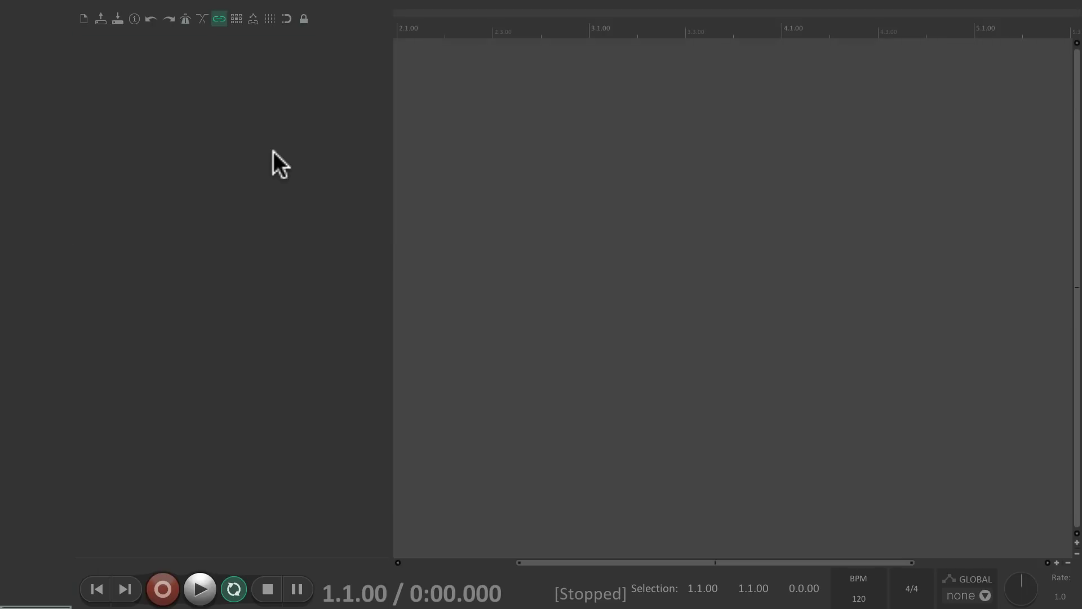
{"action": "key", "text": "ctrl+z"}
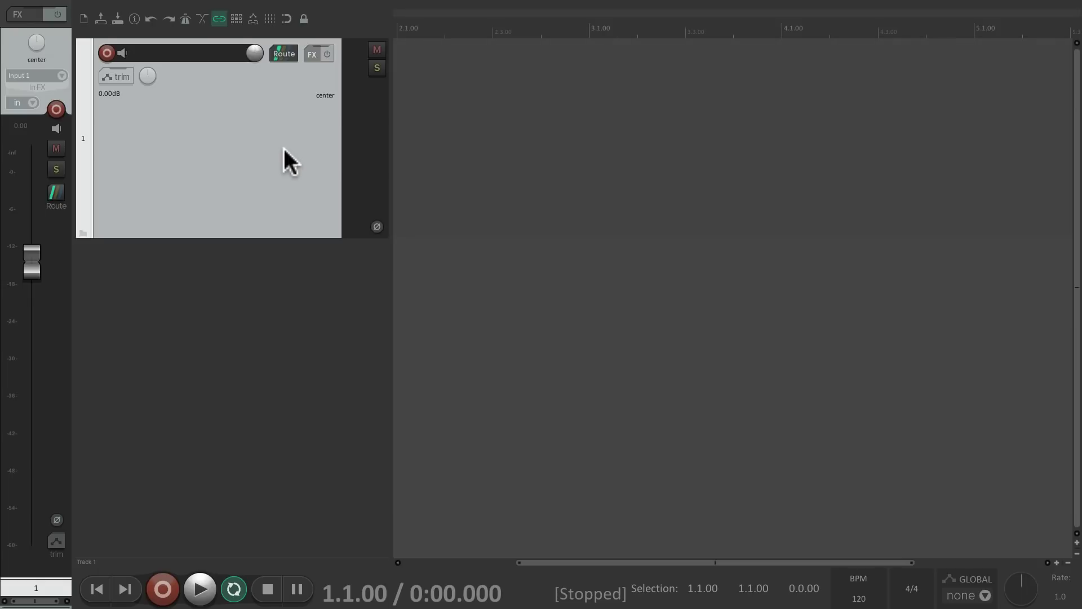
{"action": "key", "text": "Delete"}
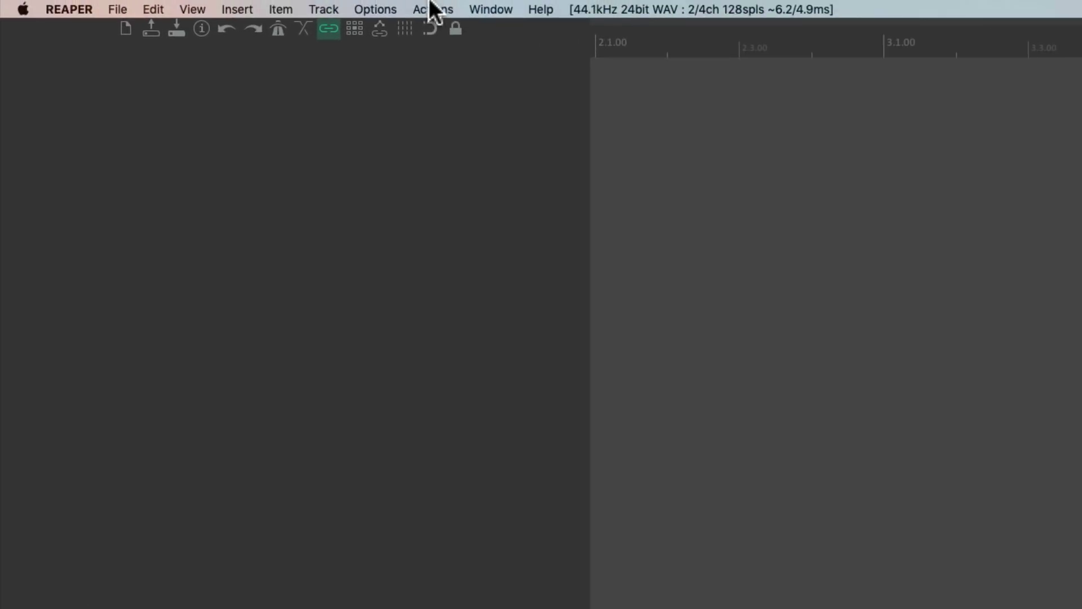
{"action": "left_click", "coordinate": [337, 10]}
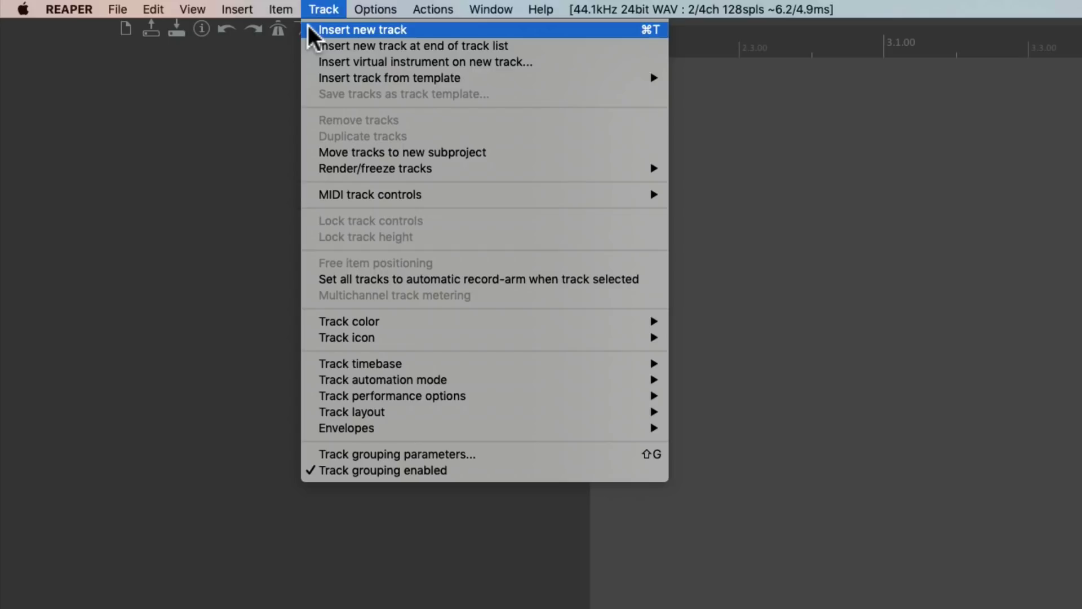
{"action": "left_click", "coordinate": [616, 29]}
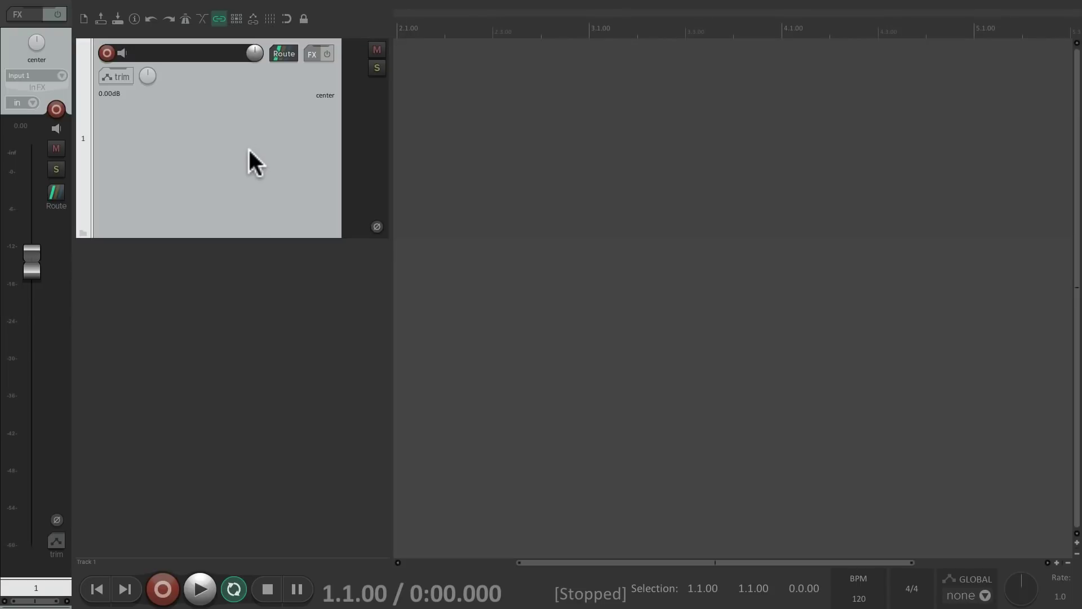
{"action": "key", "text": "super+z"}
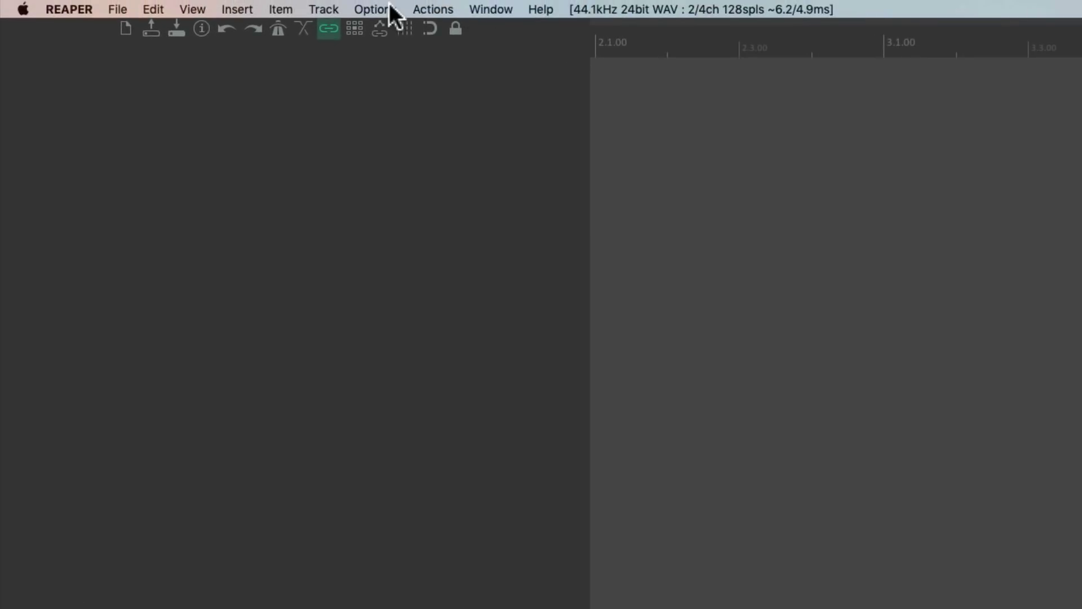
{"action": "left_click", "coordinate": [372, 9]}
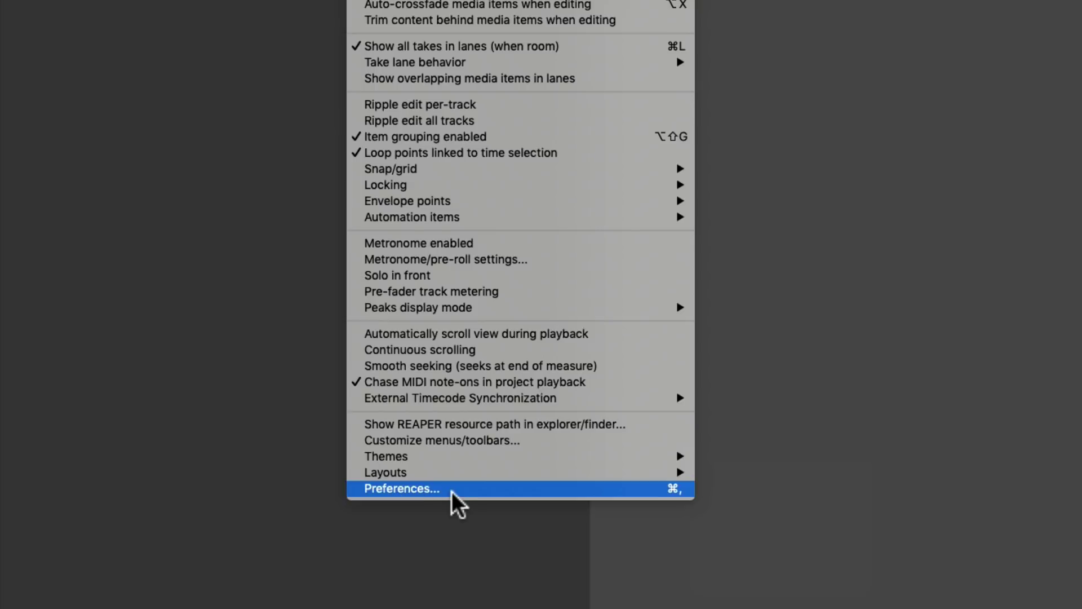
{"action": "left_click", "coordinate": [453, 491]}
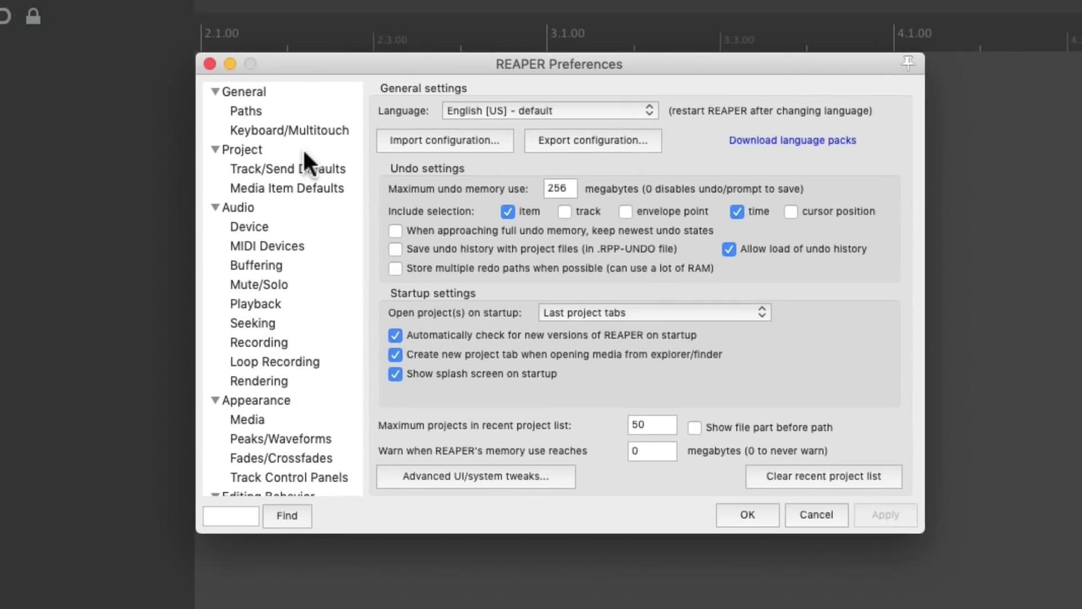
{"action": "left_click", "coordinate": [337, 169]}
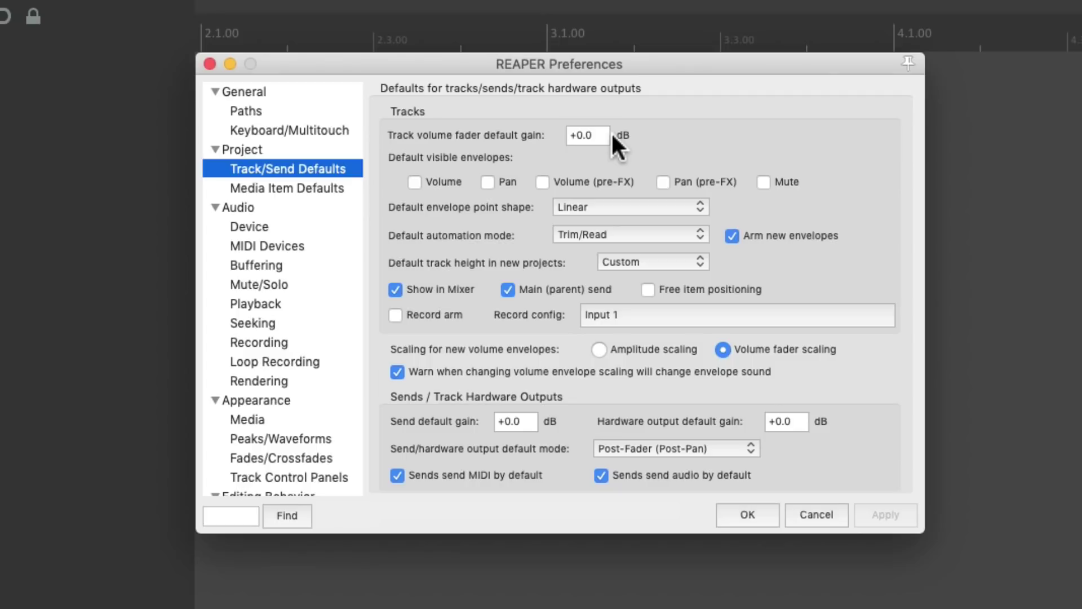
{"action": "mouse_move", "coordinate": [591, 137]}
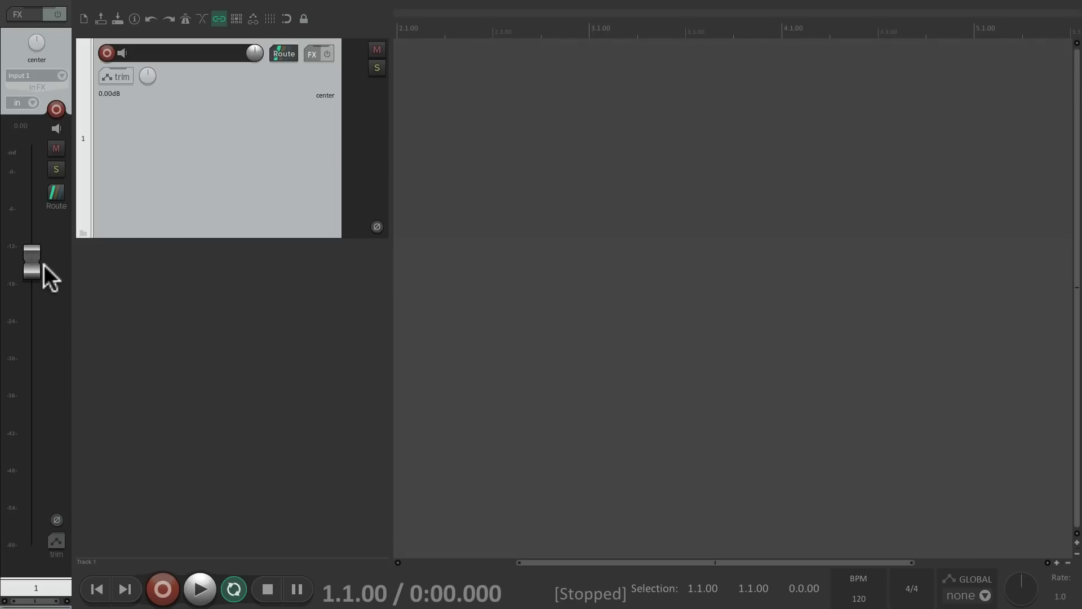
{"action": "left_click_drag", "start_coordinate": [30, 265], "coordinate": [32, 315]}
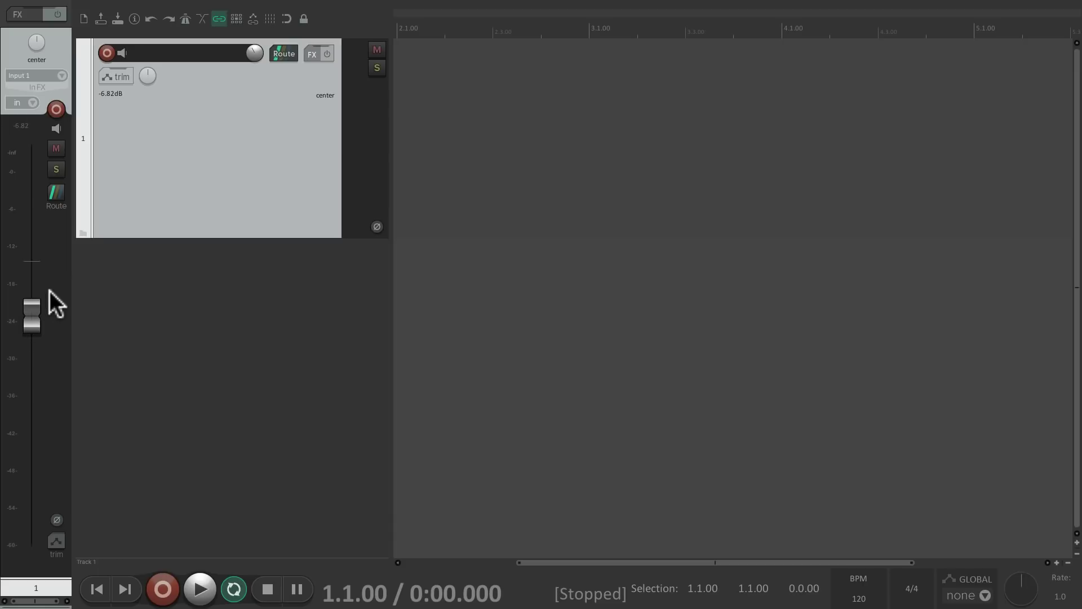
{"action": "left_click_drag", "start_coordinate": [39, 296], "coordinate": [54, 232]}
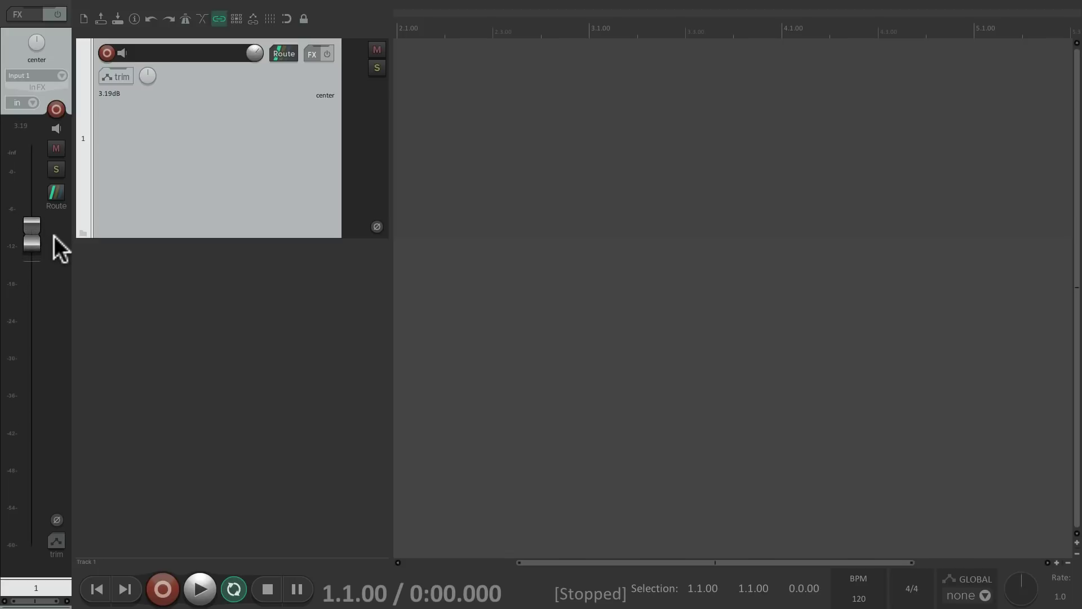
{"action": "double_click", "coordinate": [35, 228]}
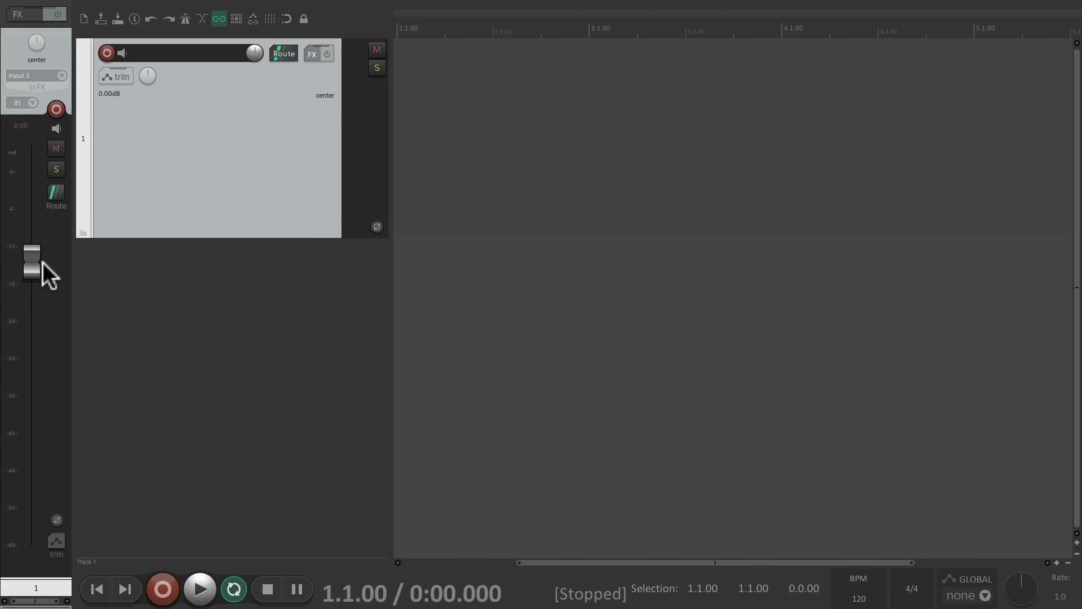
Delete track 1, set the default fader gain to -6 dB, and add a track nudged to -5.17 dB.
{"action": "key", "text": "Delete"}
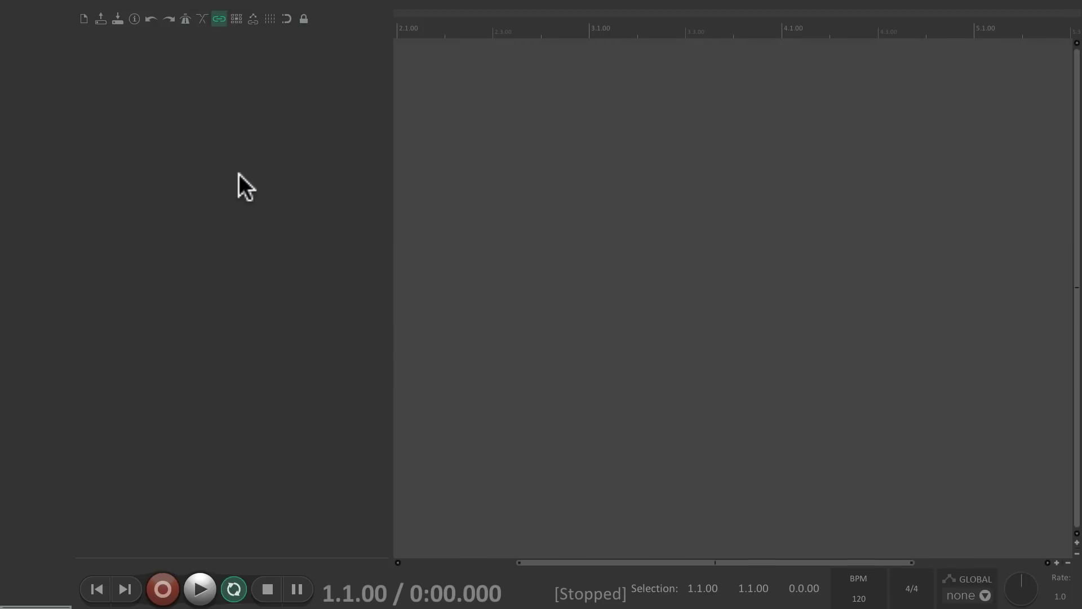
{"action": "key", "text": "super+comma"}
{"action": "left_click", "coordinate": [597, 137]}
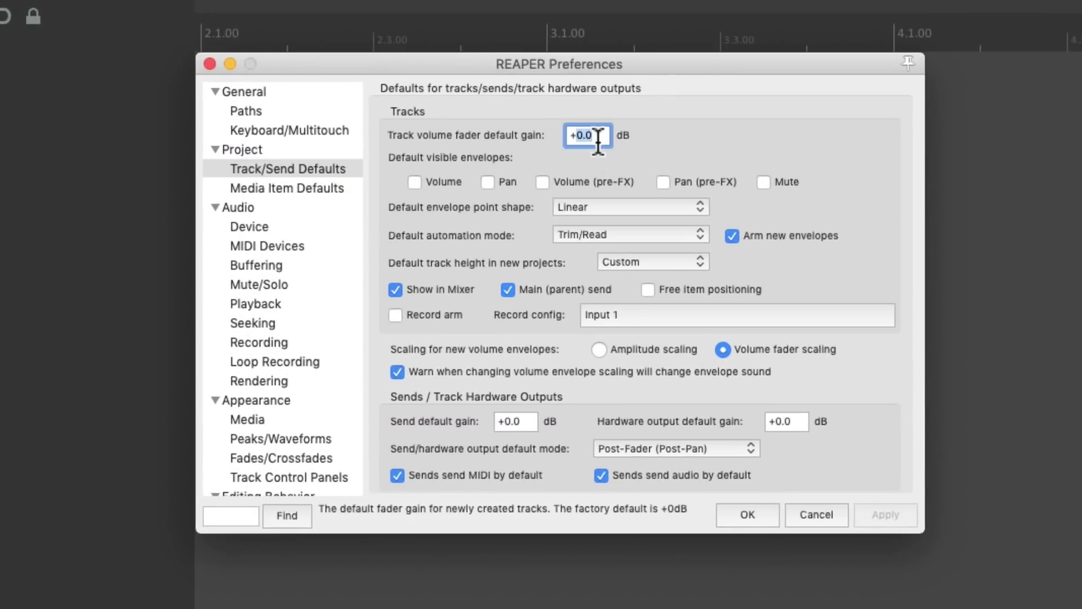
{"action": "type", "text": "-6"}
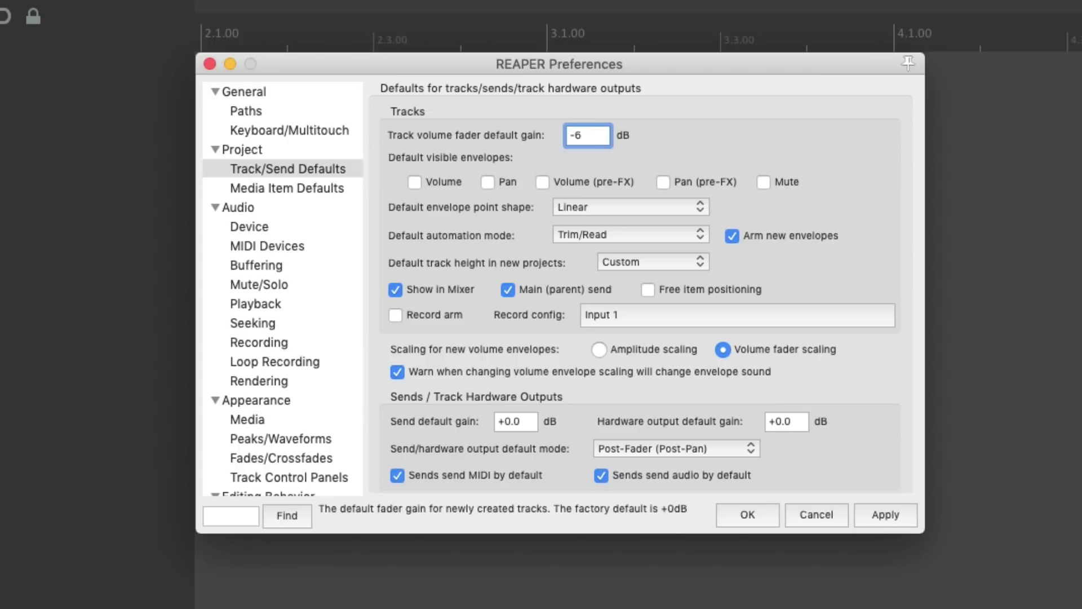
{"action": "key", "text": "Return"}
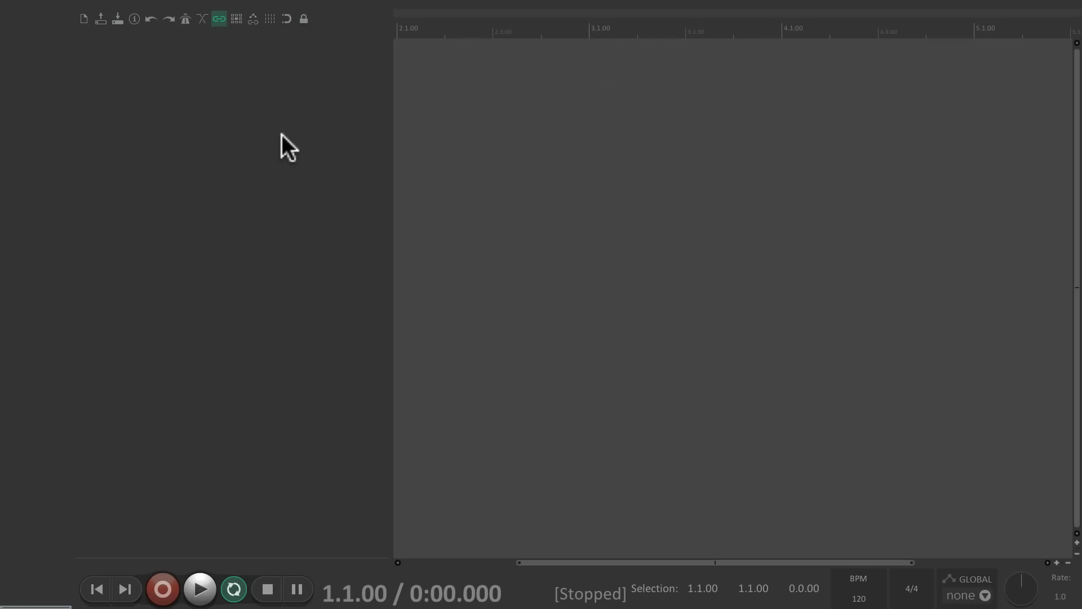
{"action": "double_click", "coordinate": [232, 133]}
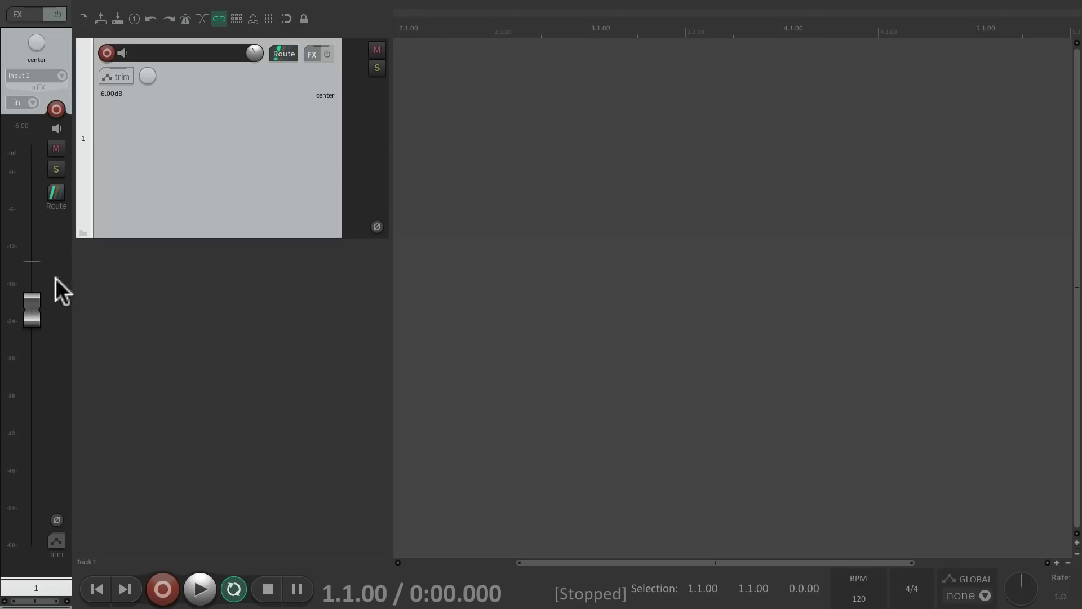
{"action": "mouse_move", "coordinate": [34, 314]}
{"action": "left_mouse_down"}
{"action": "mouse_move", "coordinate": [36, 344]}
{"action": "mouse_move", "coordinate": [46, 309]}
{"action": "left_mouse_up"}
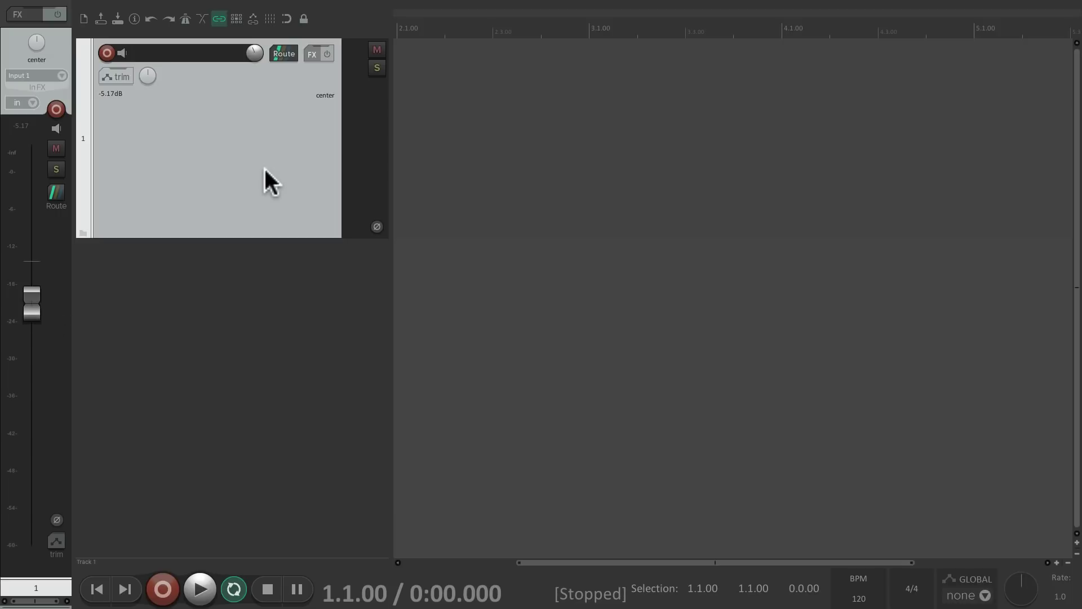
Delete the track, change the default fader gain to -inf dB, and add a track raised to -7.83 dB.
{"action": "key", "text": "Delete"}
{"action": "key", "text": "super+comma"}
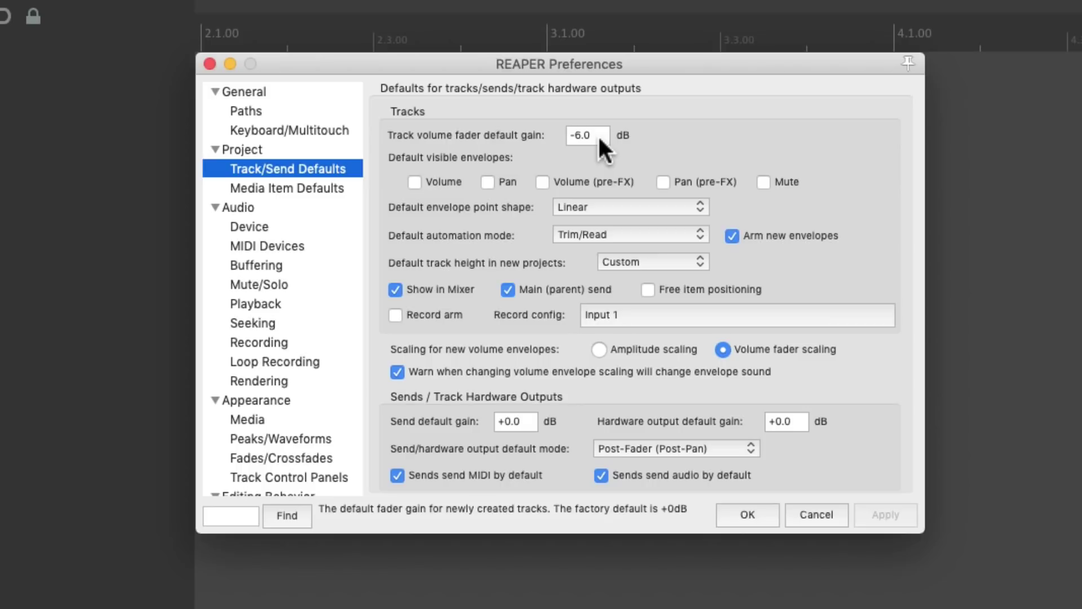
{"action": "left_click", "coordinate": [598, 136]}
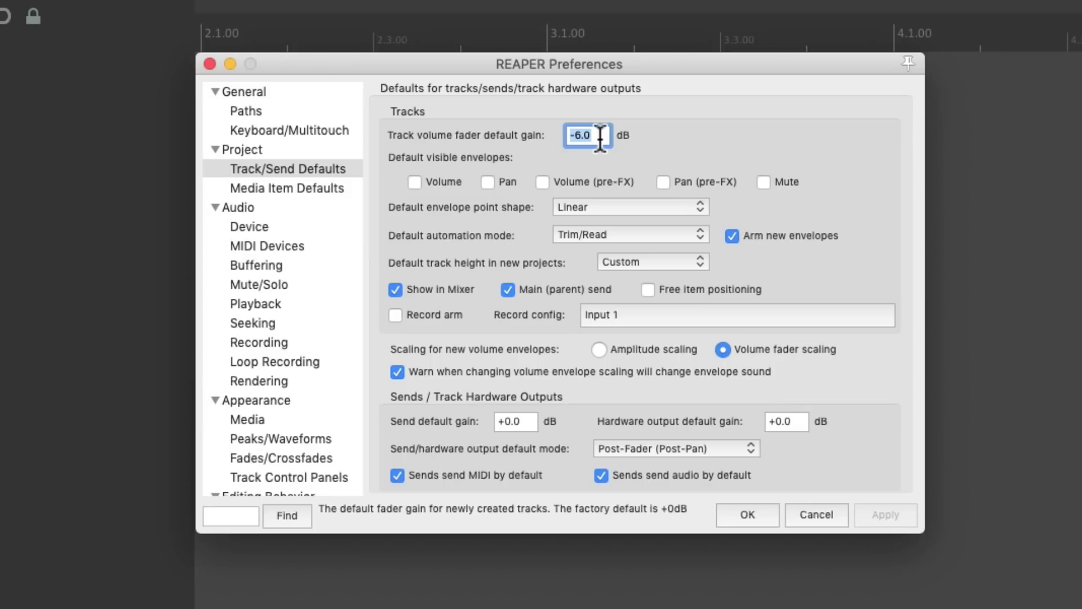
{"action": "key", "text": "BackSpace"}
{"action": "type", "text": "-inf"}
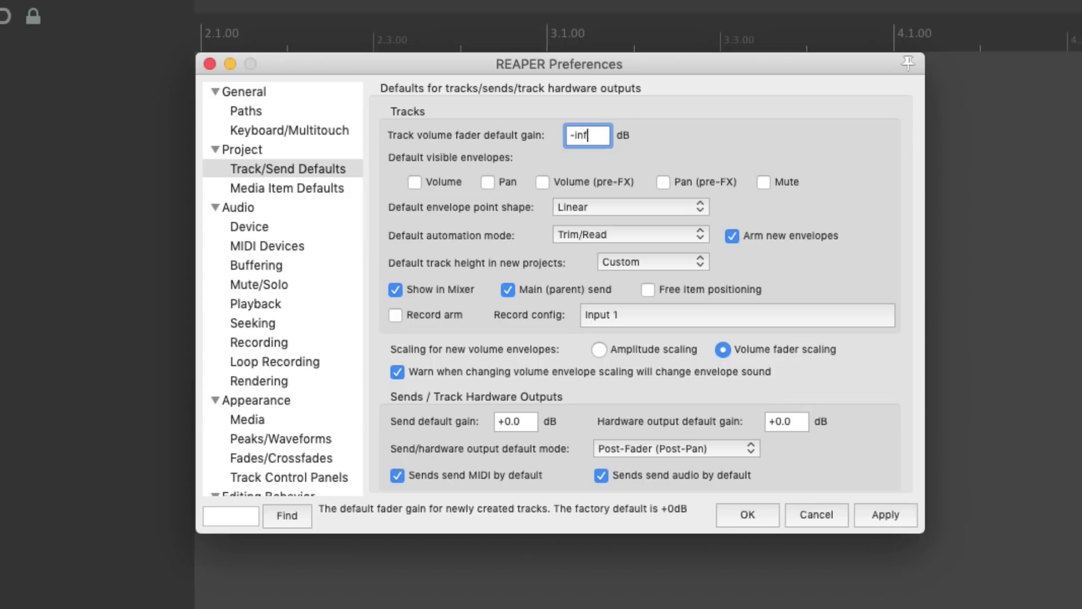
{"action": "key", "text": "Return"}
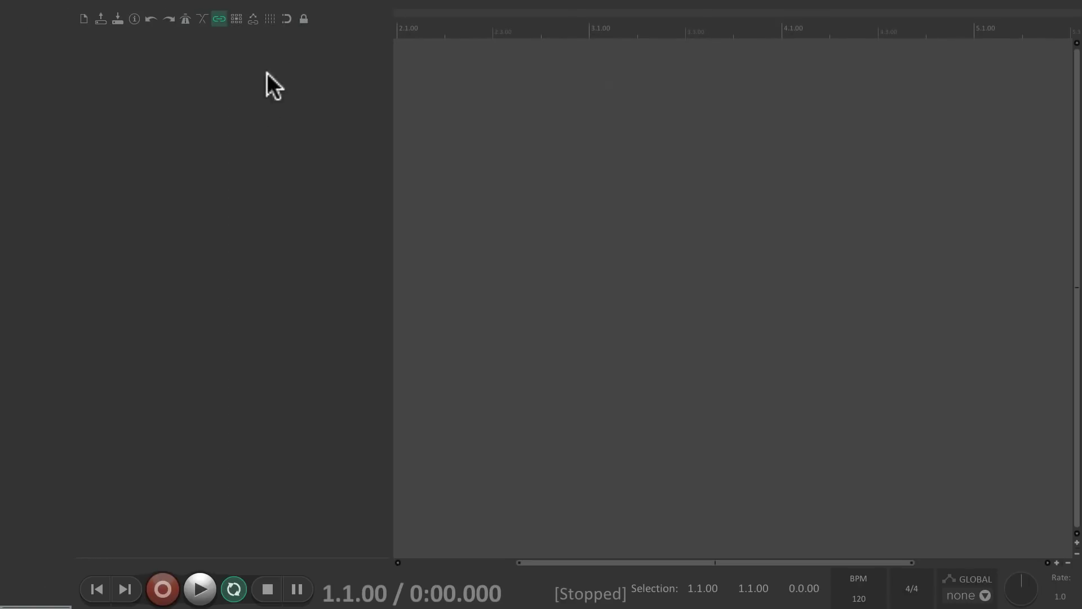
{"action": "double_click", "coordinate": [262, 106]}
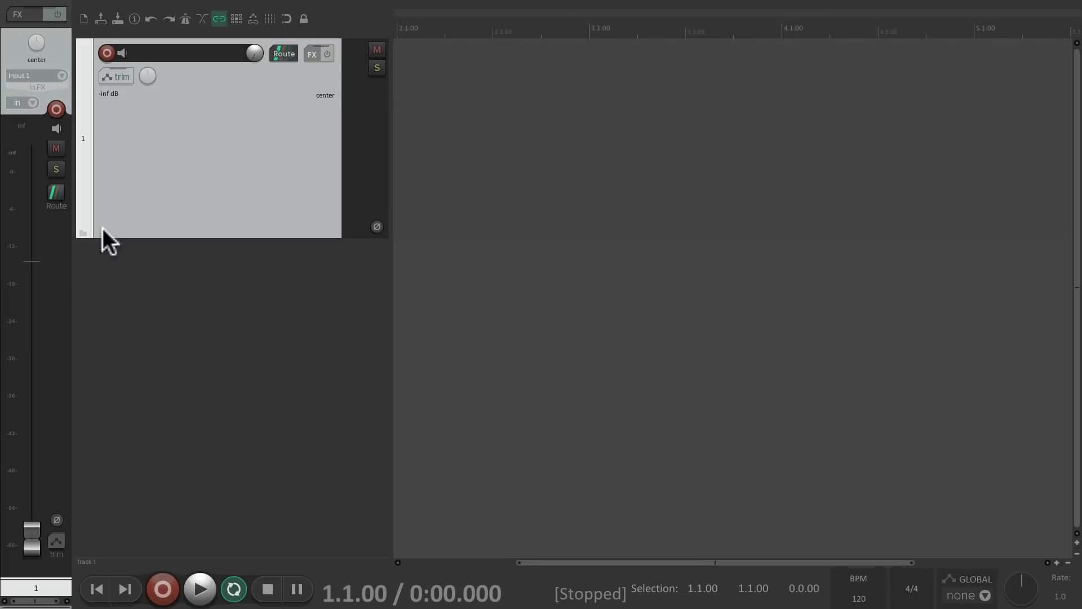
{"action": "left_click_drag", "start_coordinate": [30, 529], "coordinate": [76, 329]}
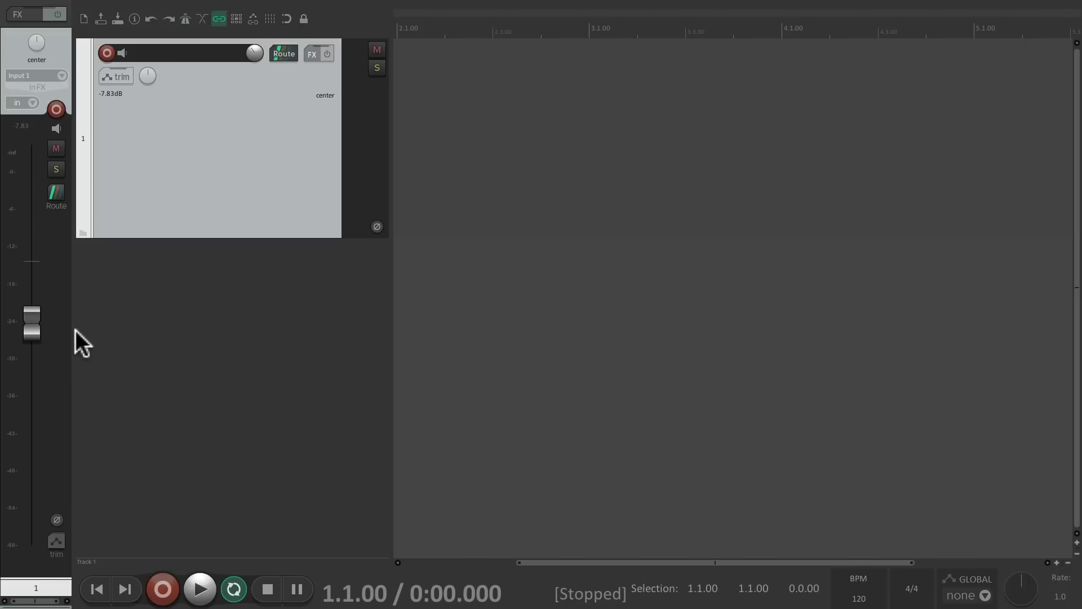
Delete the track, reset the default fader gain to 0 dB, and add a track reading 0.00 dB.
{"action": "key", "text": "Delete"}
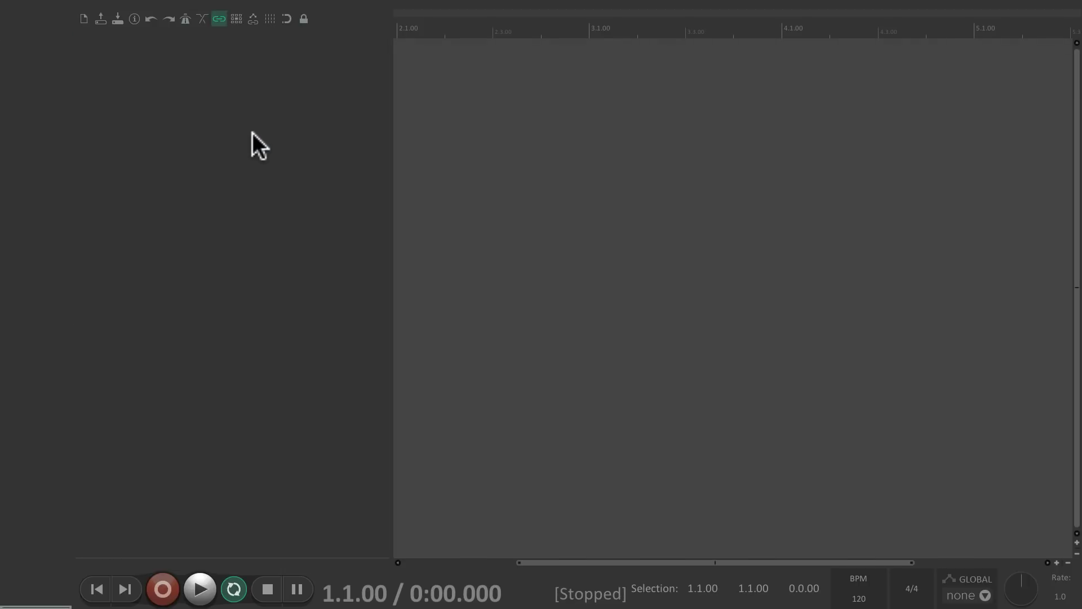
{"action": "key", "text": "super+comma"}
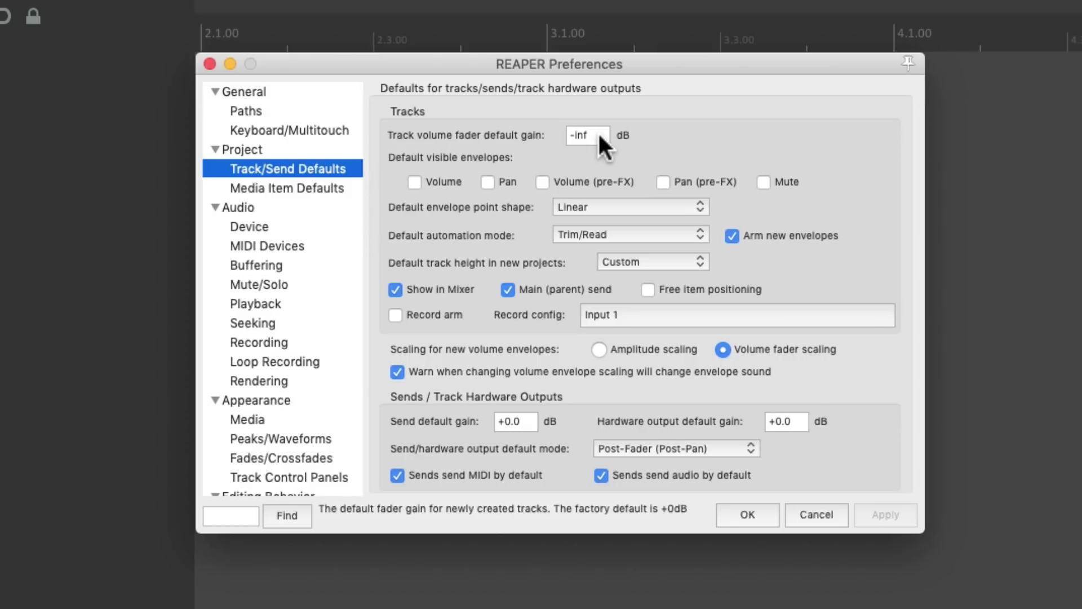
{"action": "left_click", "coordinate": [616, 91]}
{"action": "type", "text": "0"}
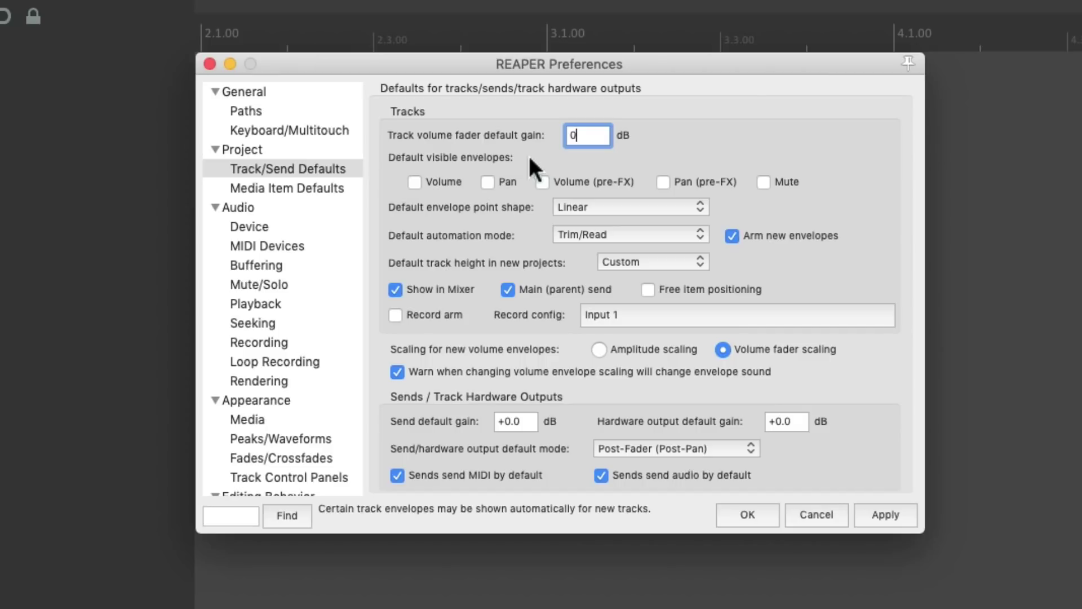
{"action": "key", "text": "Return"}
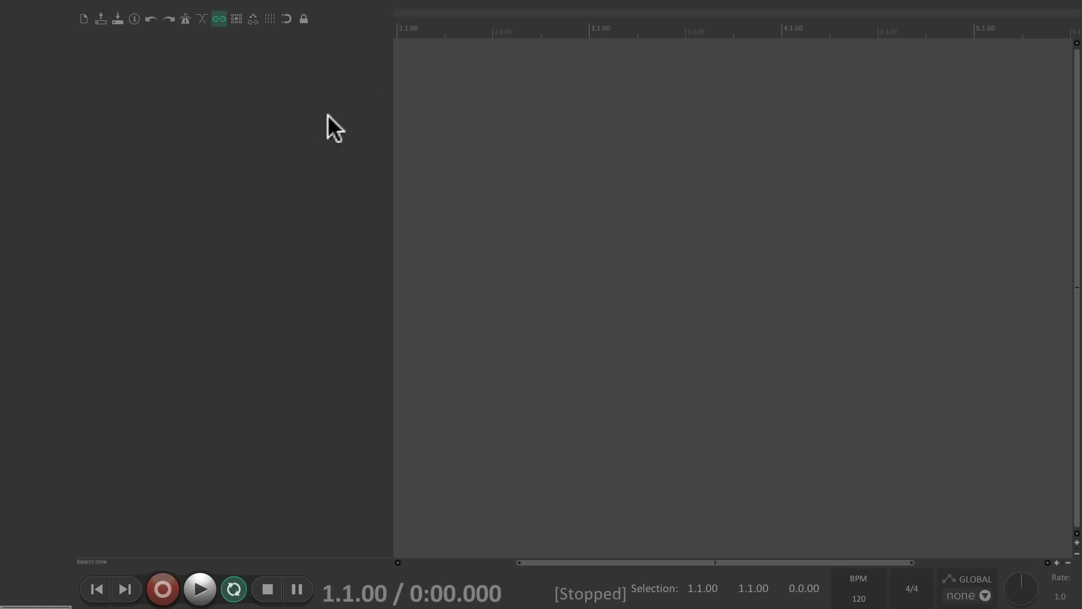
{"action": "double_click", "coordinate": [328, 115]}
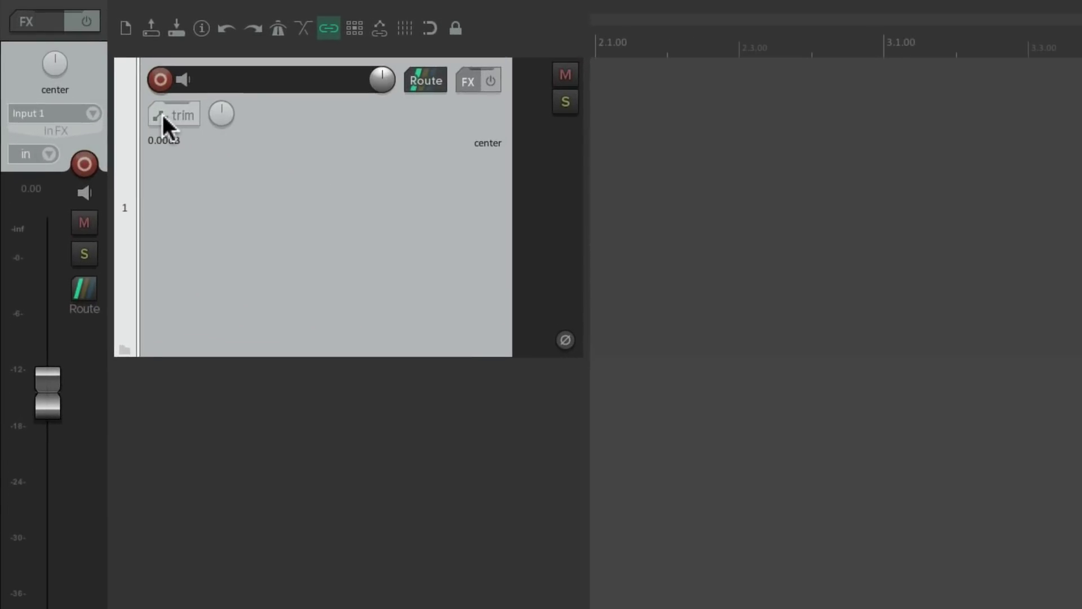
Show track 1's Volume, Pan and Mute envelopes in the Envelopes window, then hide them again.
{"action": "left_click", "coordinate": [162, 113]}
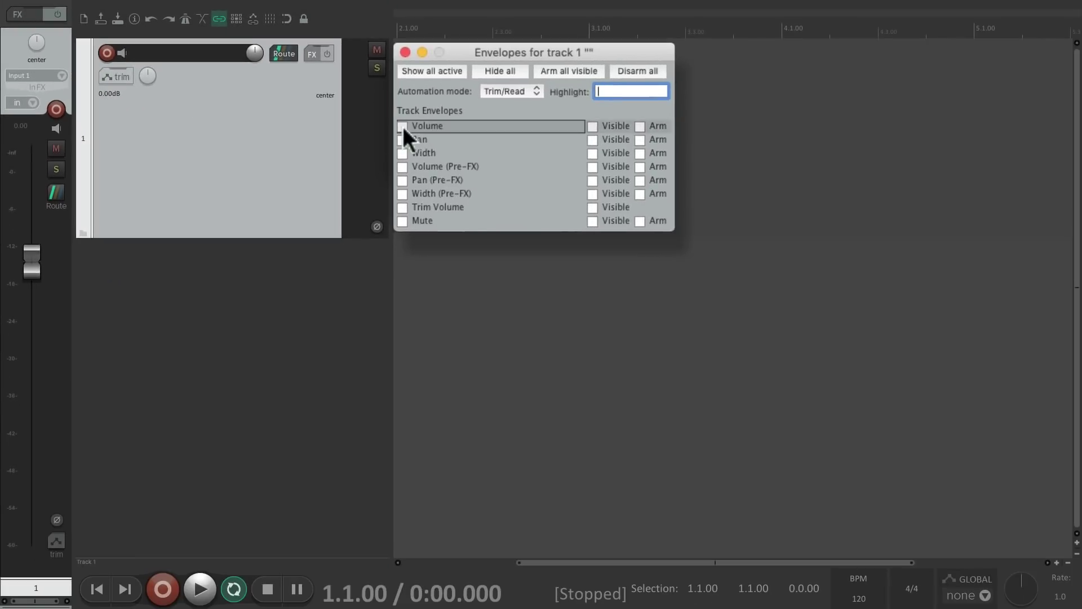
{"action": "left_click", "coordinate": [402, 126]}
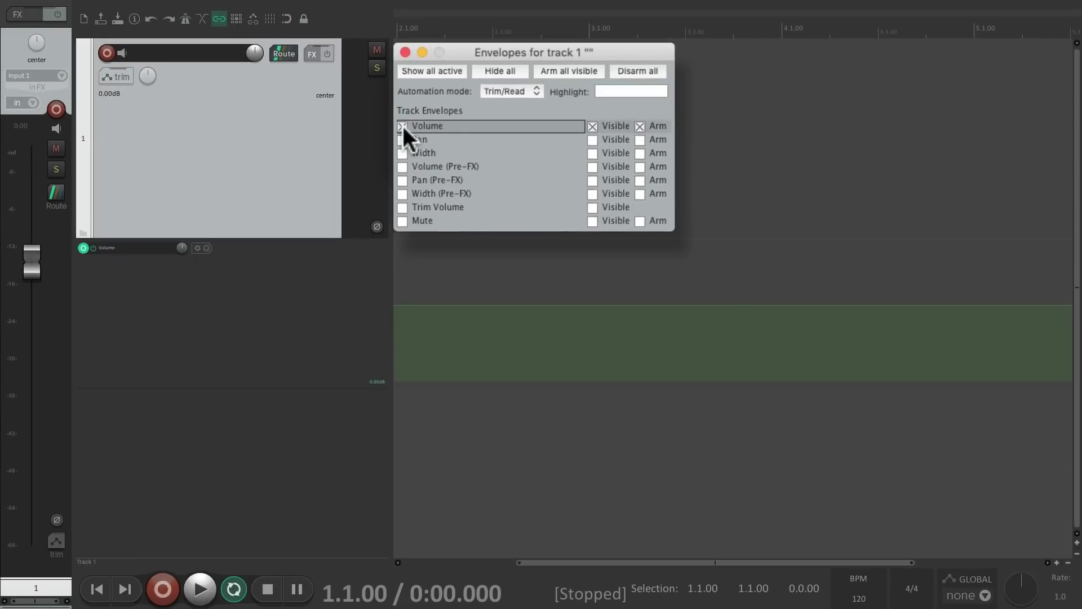
{"action": "left_click", "coordinate": [401, 139]}
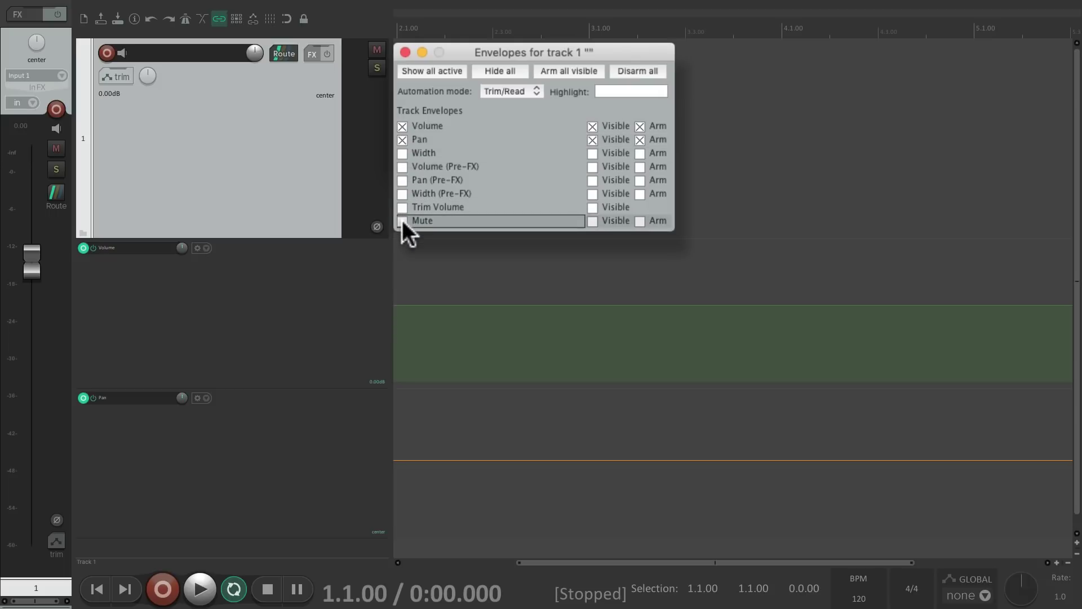
{"action": "left_click", "coordinate": [402, 220]}
{"action": "left_click", "coordinate": [401, 220]}
{"action": "left_click", "coordinate": [402, 138]}
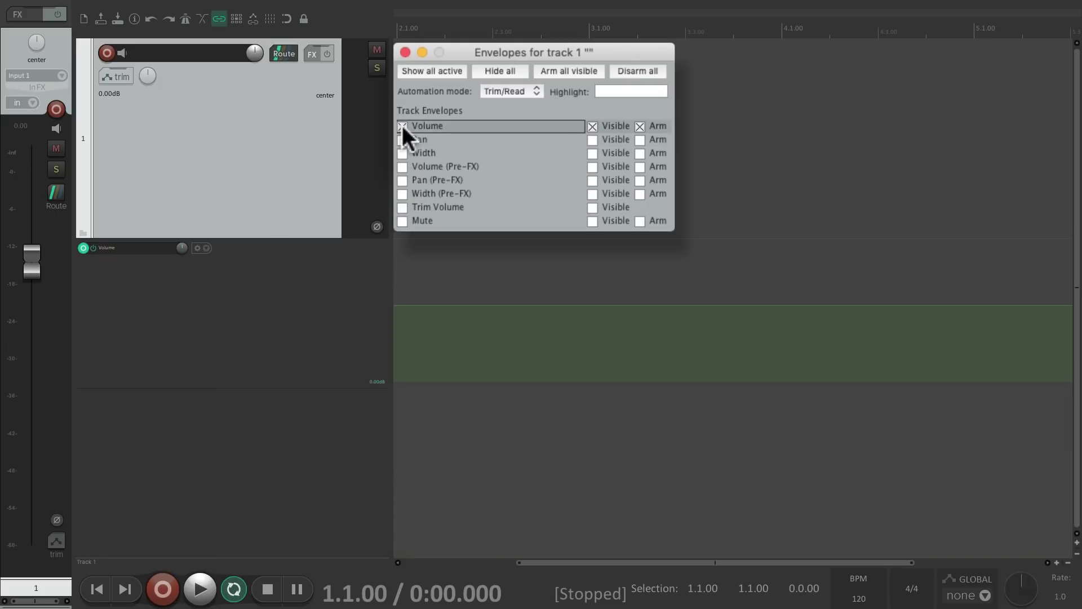
{"action": "left_click", "coordinate": [402, 126]}
{"action": "left_click", "coordinate": [404, 52]}
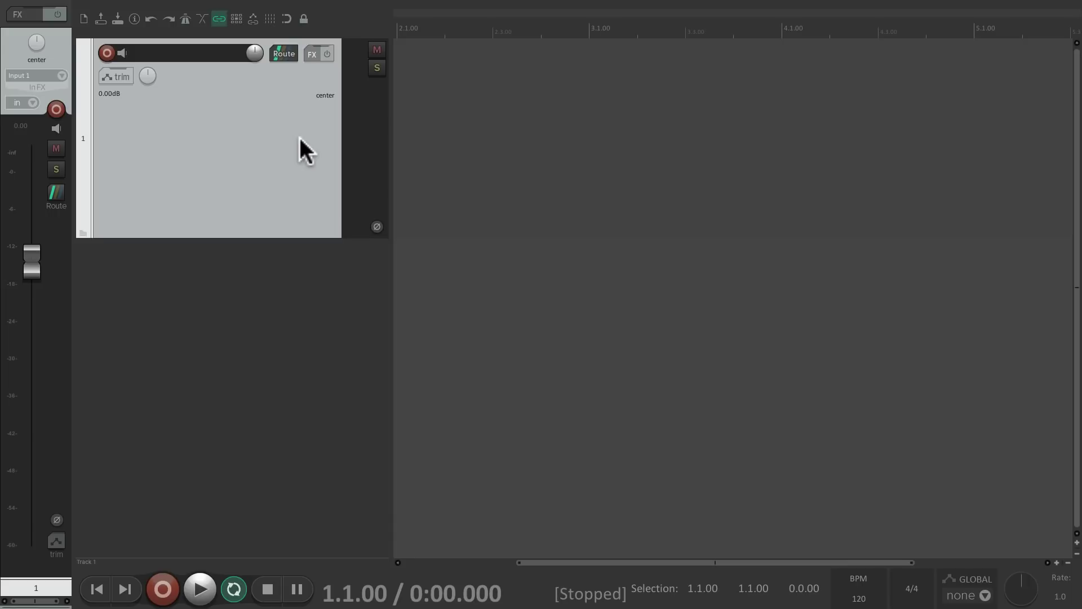
Toggle the Volume and Pan envelope lanes with V and P, then delete the test track.
{"action": "key", "text": "v"}
{"action": "key", "text": "p"}
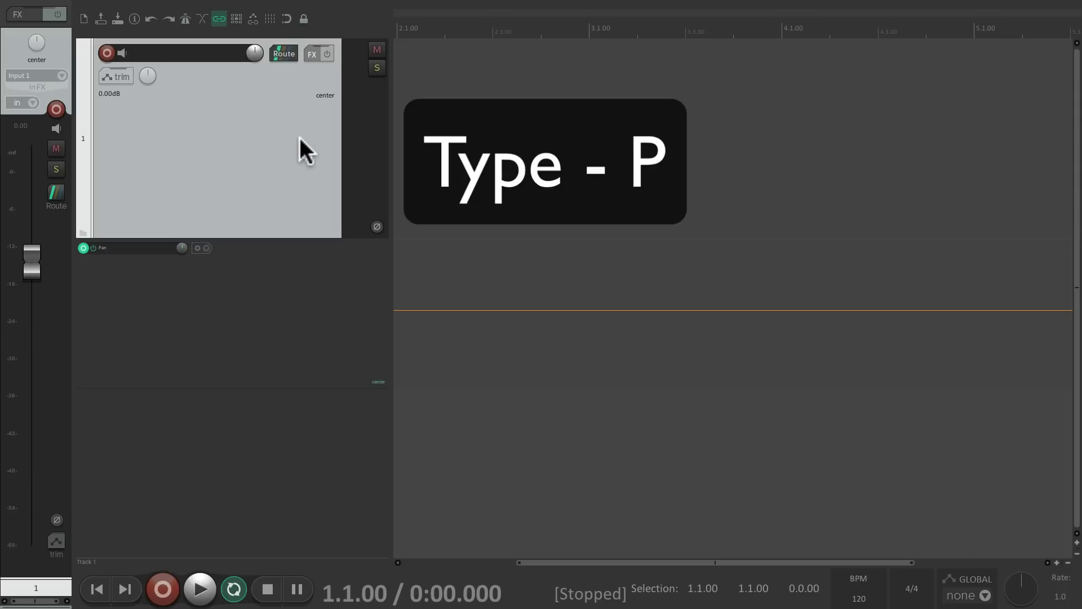
{"action": "key", "text": "p"}
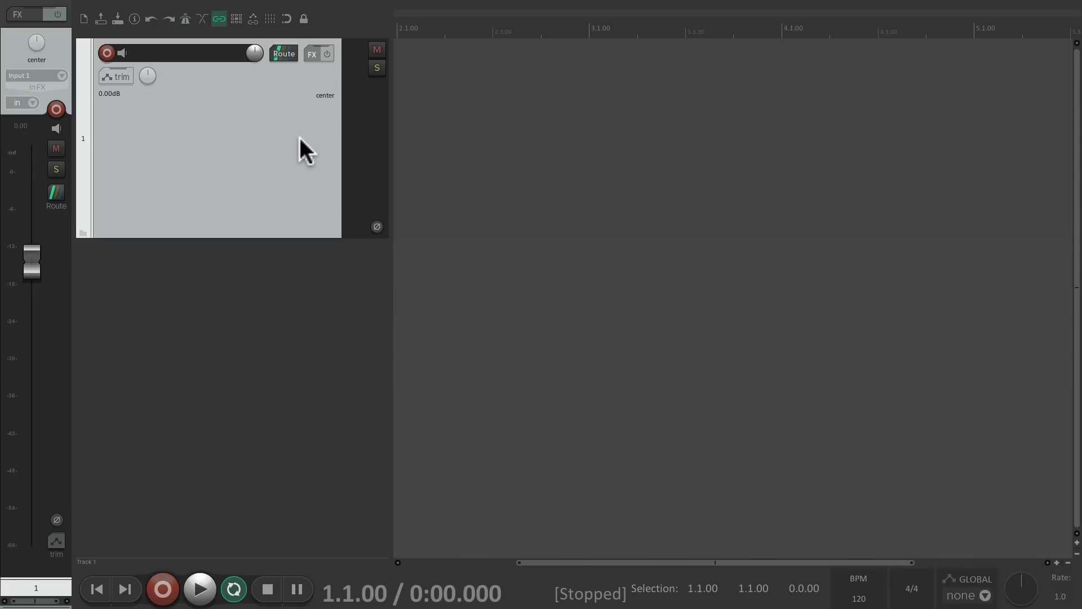
{"action": "key", "text": "Delete"}
{"action": "key", "text": "super+comma"}
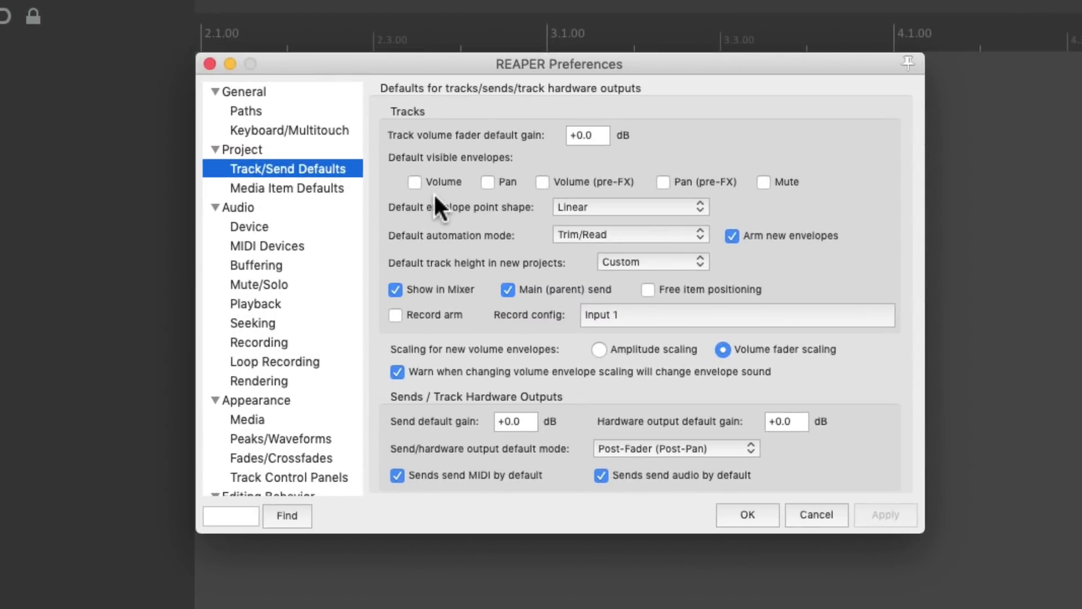
{"action": "left_click", "coordinate": [415, 182]}
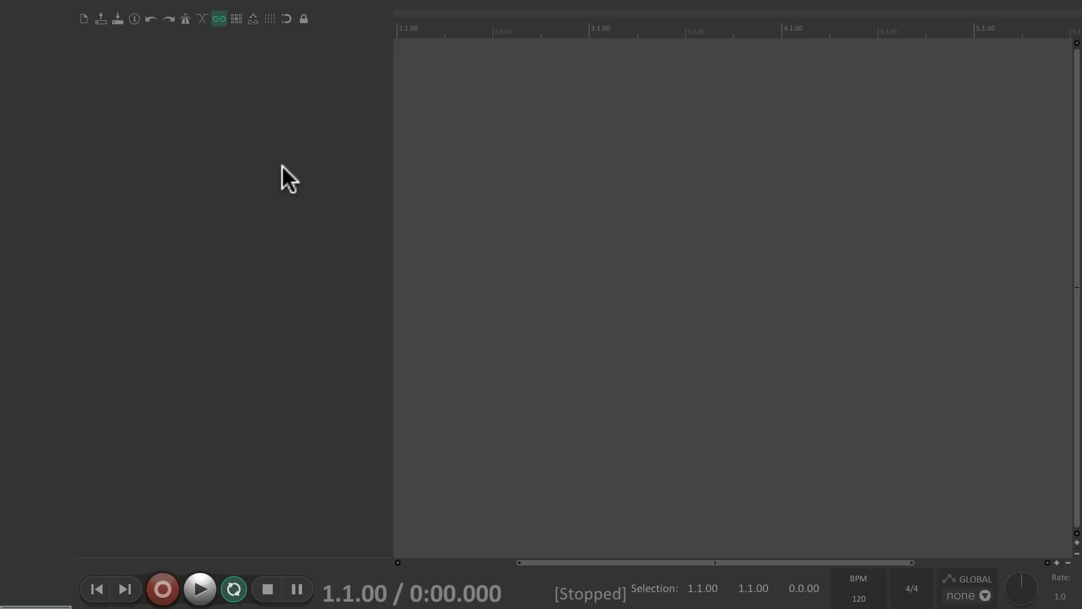
{"action": "double_click", "coordinate": [282, 166]}
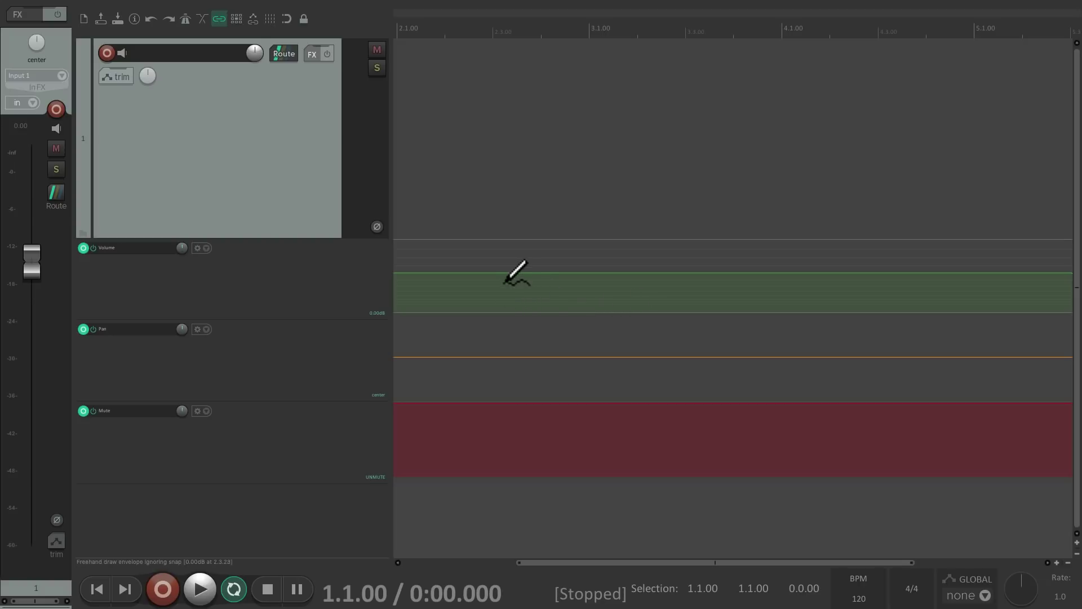
{"action": "mouse_move", "coordinate": [498, 276]}
{"action": "left_mouse_down"}
{"action": "mouse_move", "coordinate": [590, 262]}
{"action": "mouse_move", "coordinate": [669, 276]}
{"action": "left_mouse_up"}
{"action": "left_click_drag", "start_coordinate": [514, 361], "coordinate": [690, 361]}
{"action": "left_click", "coordinate": [310, 171]}
{"action": "key", "text": "Delete"}
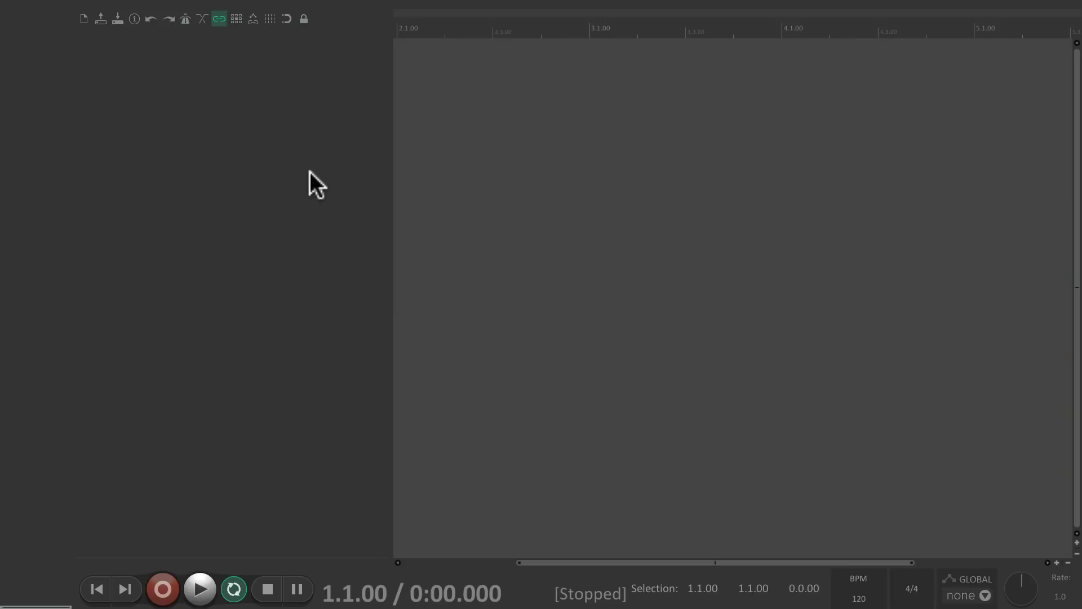
{"action": "key", "text": "super+comma"}
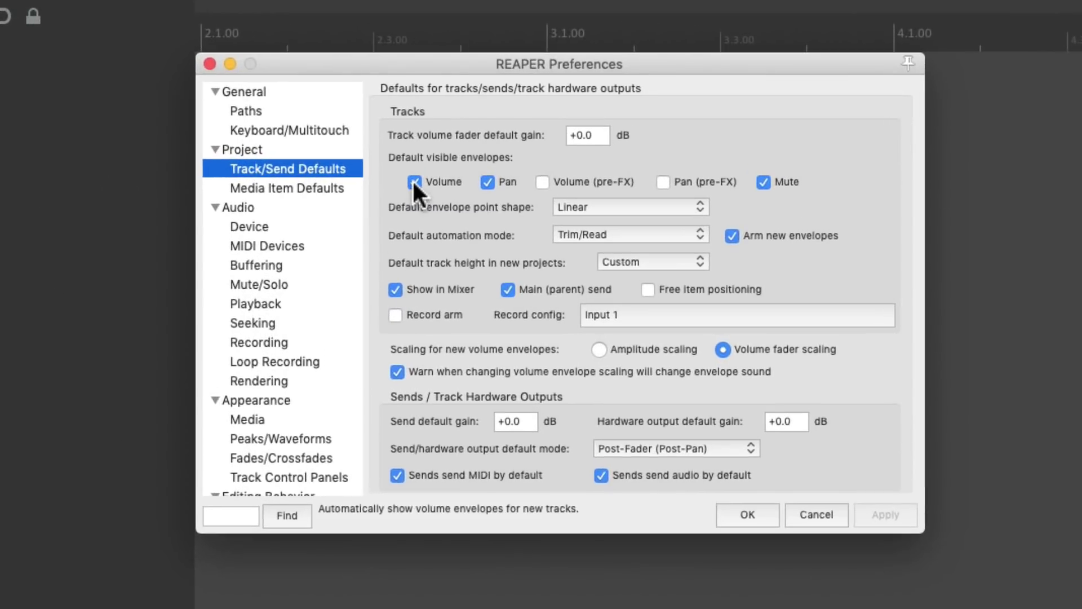
{"action": "left_click", "coordinate": [415, 180]}
{"action": "left_click", "coordinate": [488, 181]}
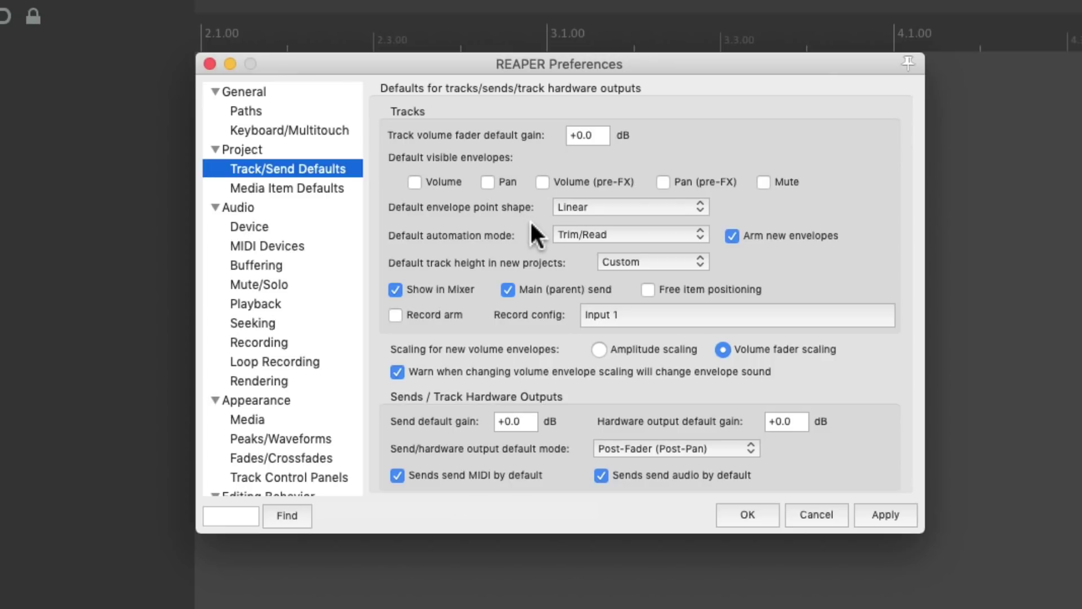
{"action": "left_click", "coordinate": [654, 208]}
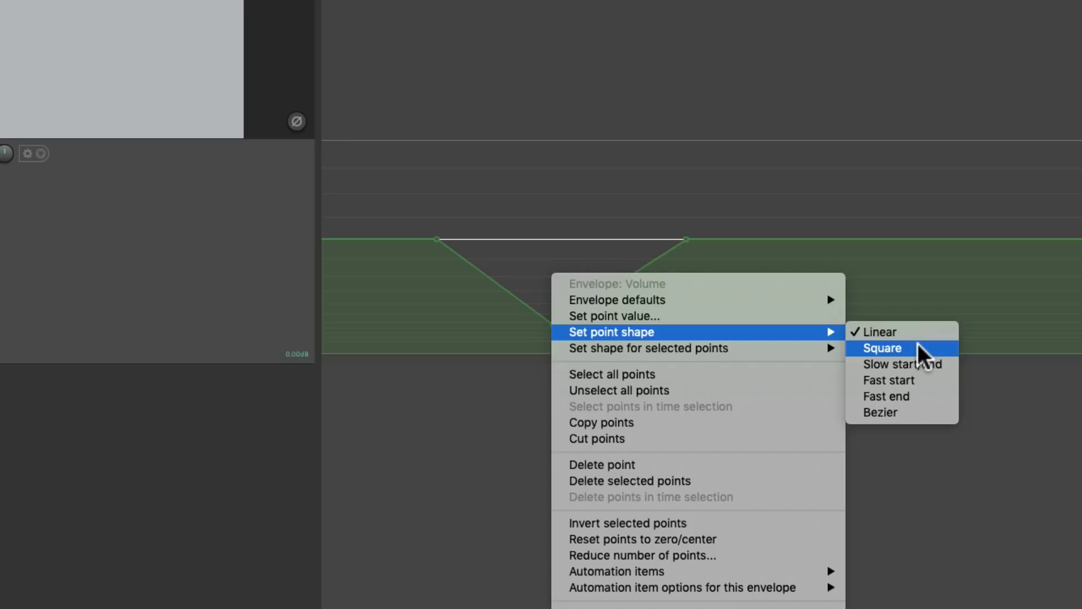
{"action": "left_click", "coordinate": [918, 343]}
{"action": "right_click", "coordinate": [553, 324]}
{"action": "mouse_move", "coordinate": [691, 332]}
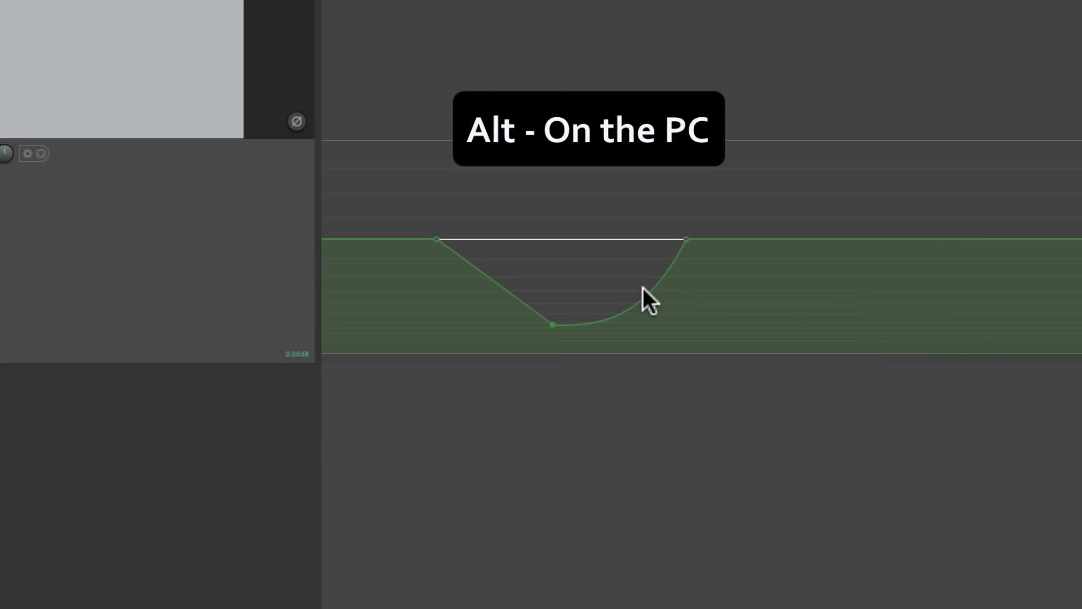
{"action": "left_click_drag", "start_coordinate": [645, 293], "coordinate": [594, 306]}
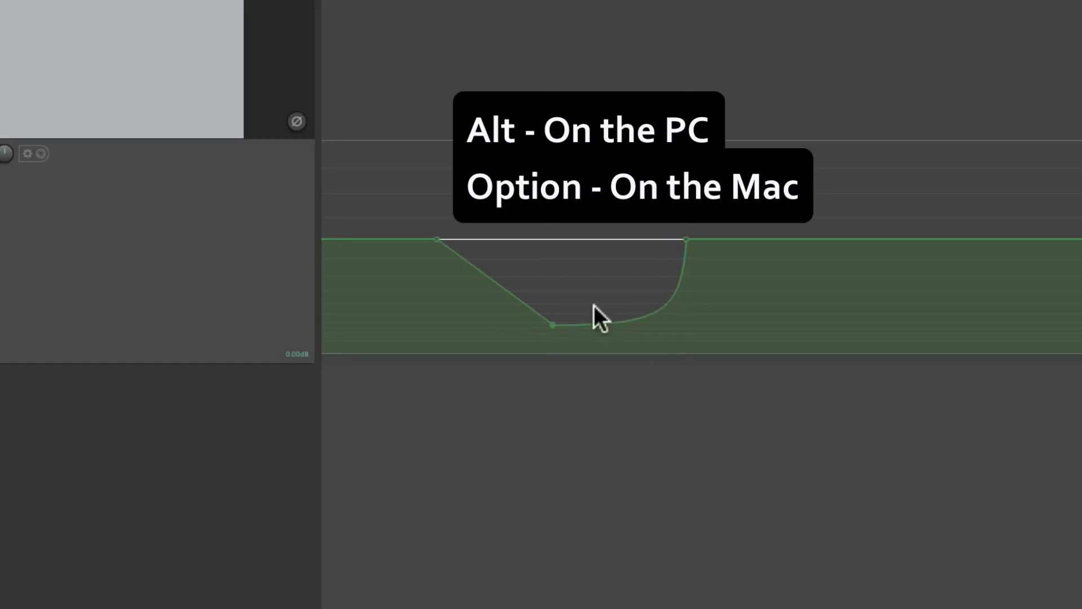
{"action": "left_click_drag", "start_coordinate": [491, 282], "coordinate": [539, 293]}
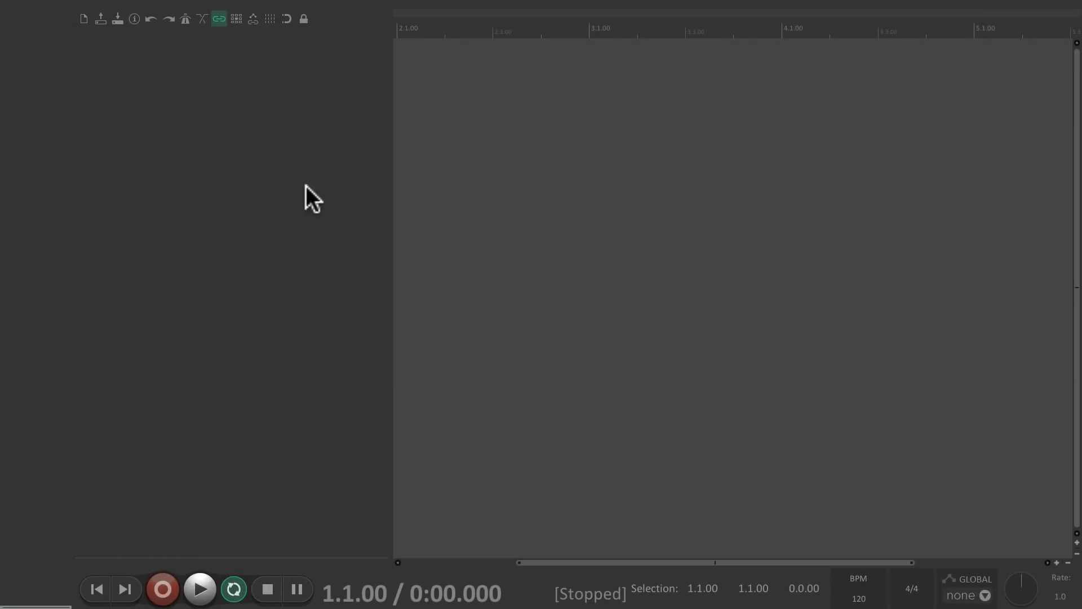
{"action": "key", "text": "super+comma"}
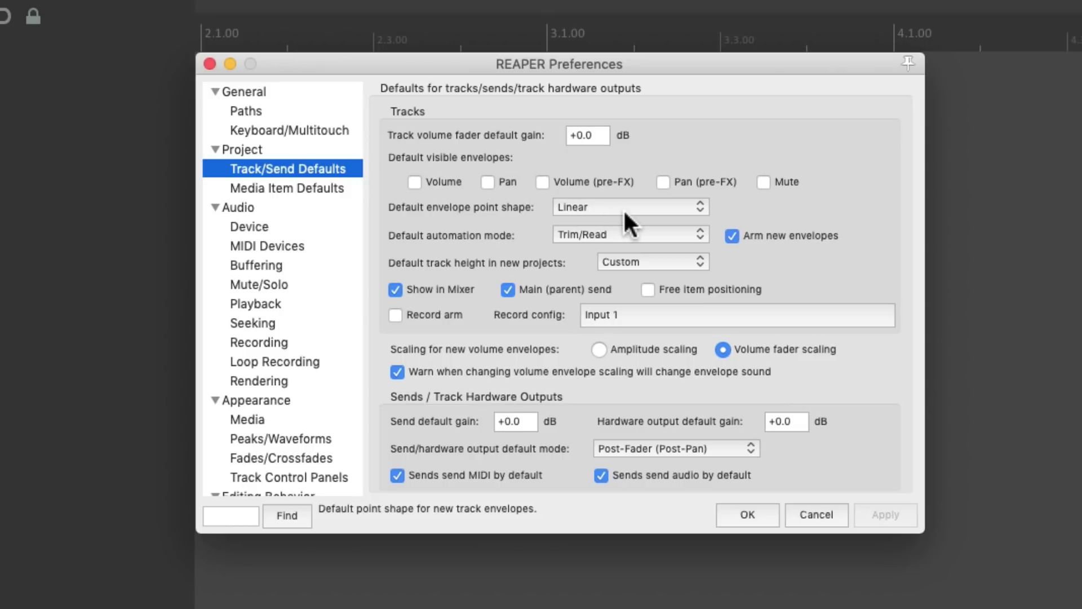
{"action": "left_click", "coordinate": [631, 207]}
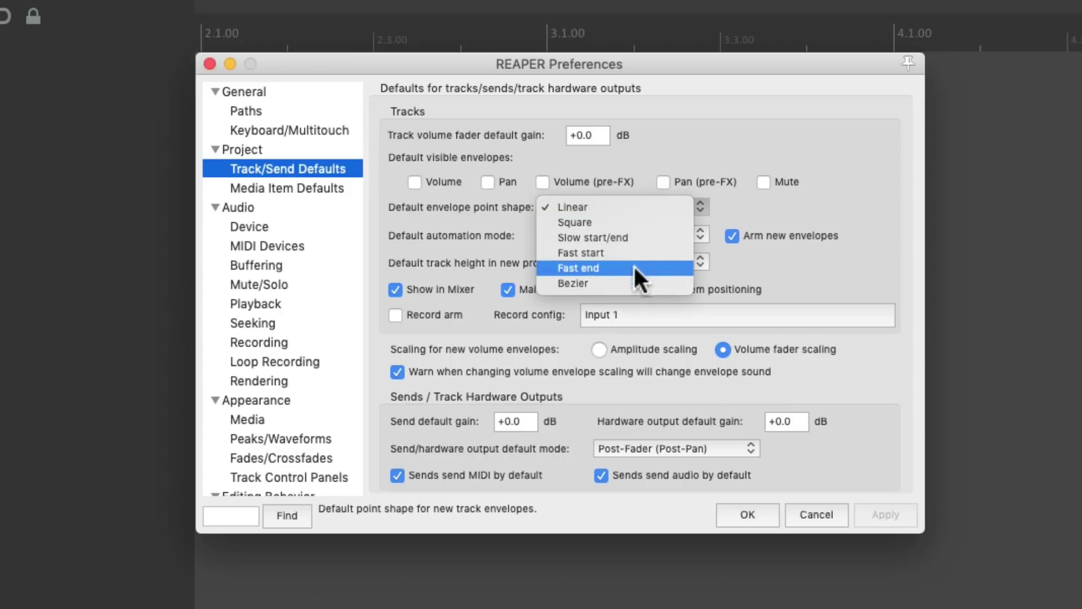
{"action": "left_click", "coordinate": [640, 206]}
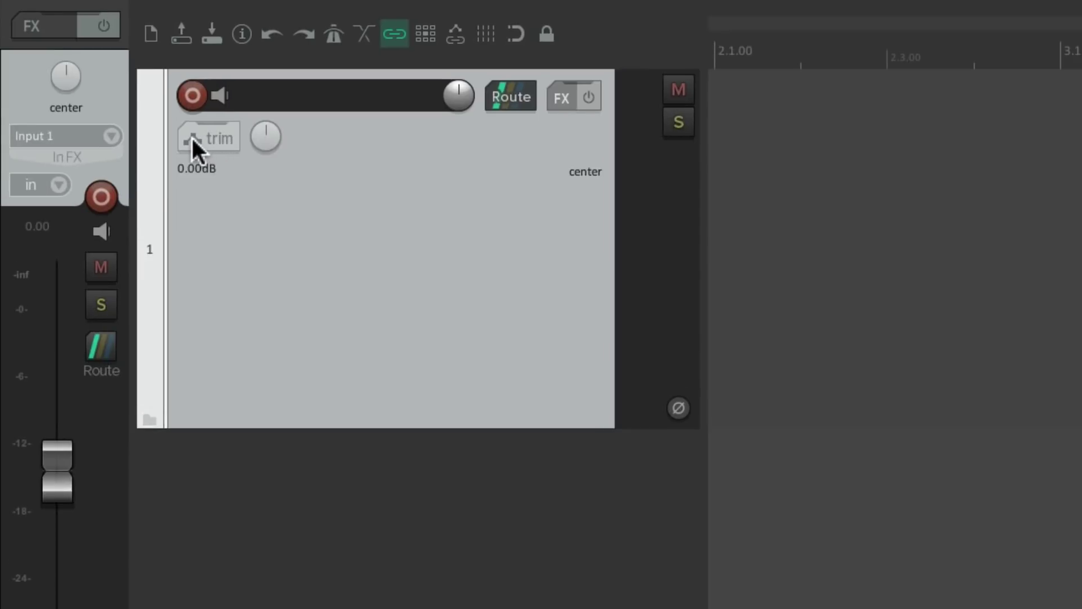
Try Touch automation mode on the track, then delete it and set Touch as the default automation mode.
{"action": "left_click", "coordinate": [191, 137]}
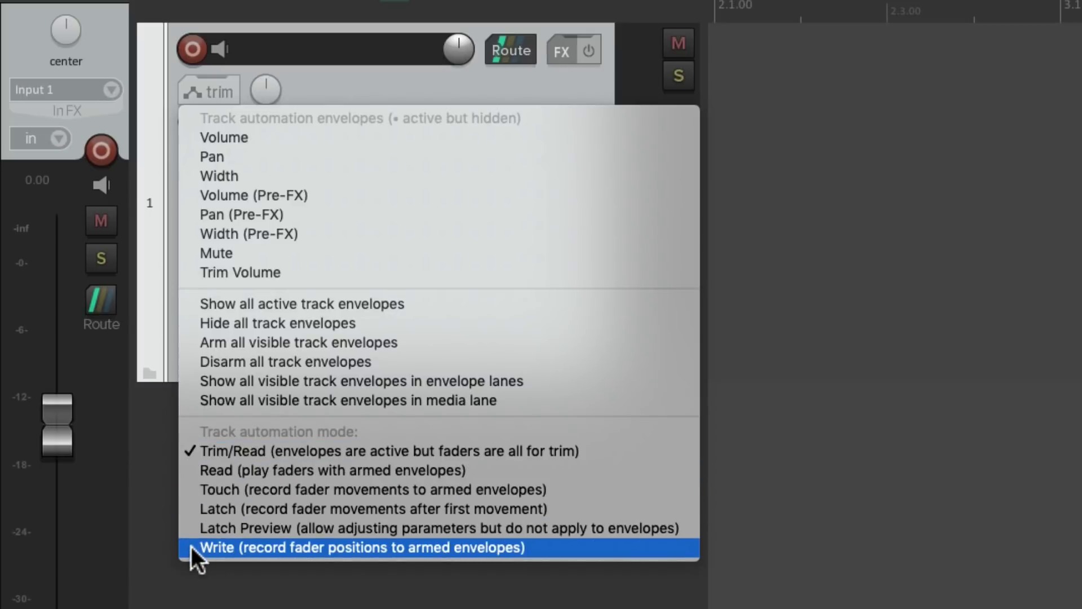
{"action": "left_click", "coordinate": [188, 488]}
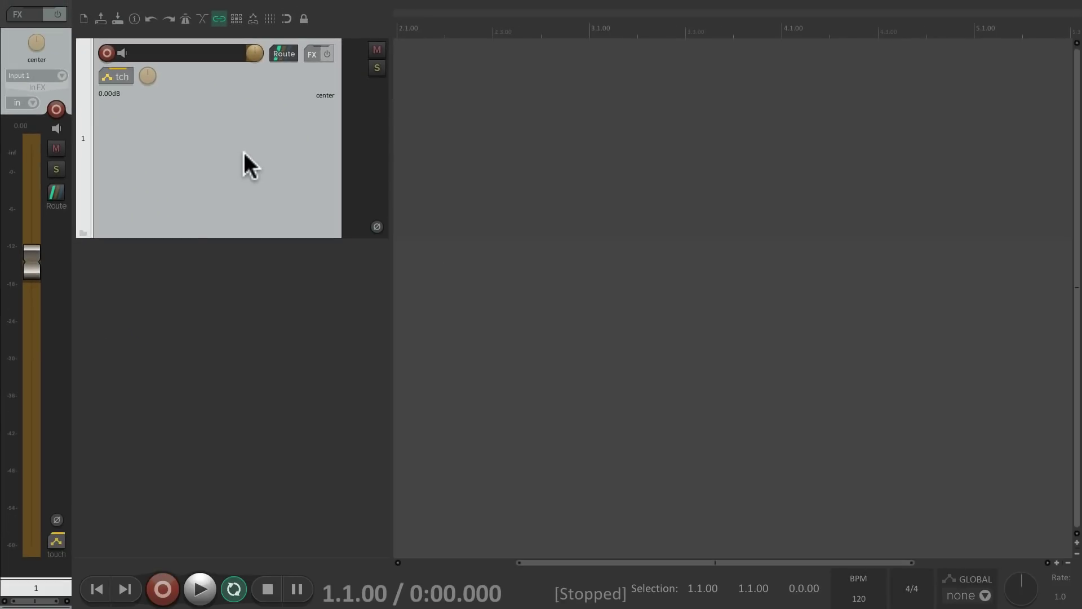
{"action": "key", "text": "Delete"}
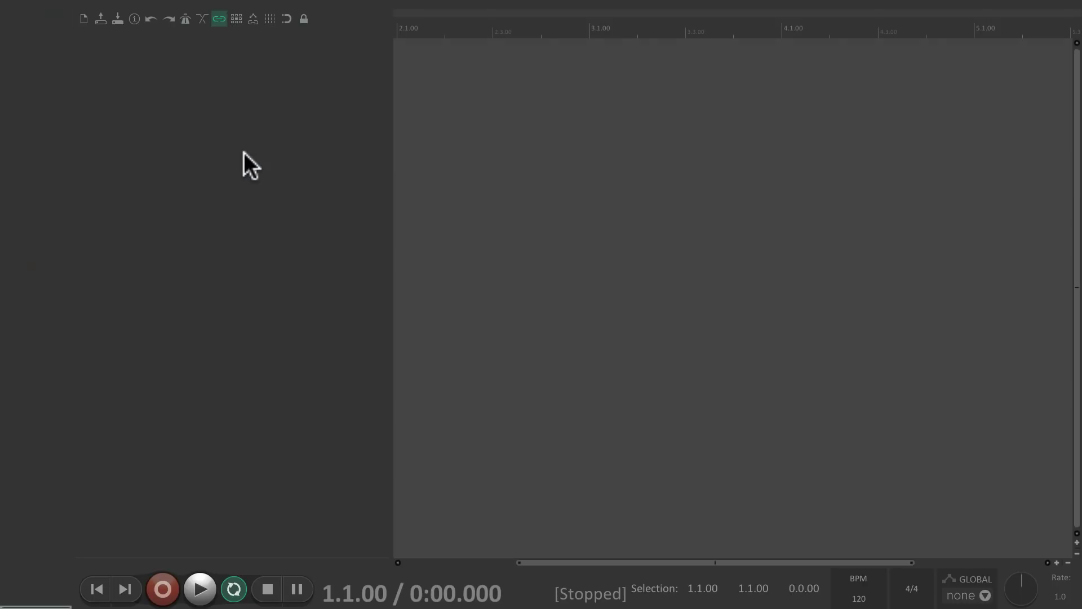
{"action": "key", "text": "super+comma"}
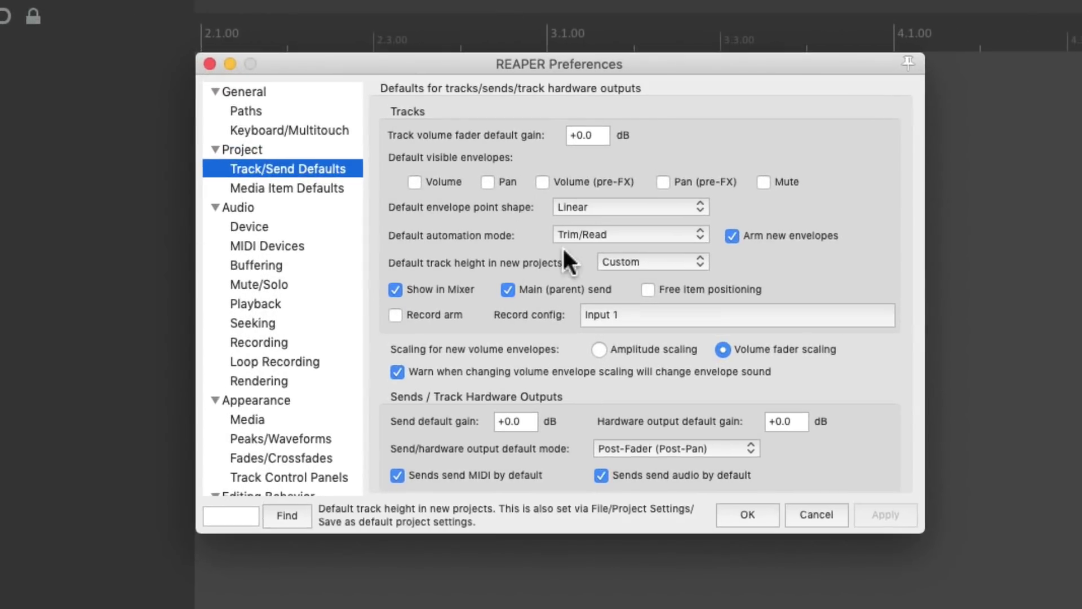
{"action": "left_click", "coordinate": [621, 237]}
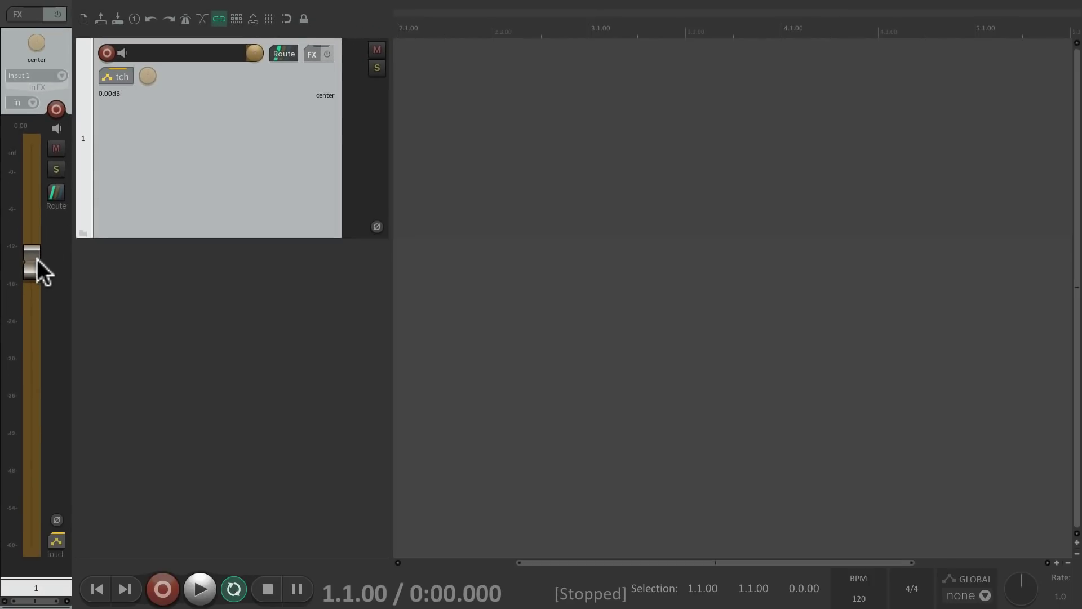
Record a volume automation pass, lowering the fader to -10.2 dB during playback.
{"action": "key", "text": "space"}
{"action": "mouse_move", "coordinate": [37, 258]}
{"action": "left_mouse_down"}
{"action": "mouse_move", "coordinate": [31, 340]}
{"action": "mouse_move", "coordinate": [36, 241]}
{"action": "mouse_move", "coordinate": [34, 282]}
{"action": "left_mouse_up"}
{"action": "key", "text": "space"}
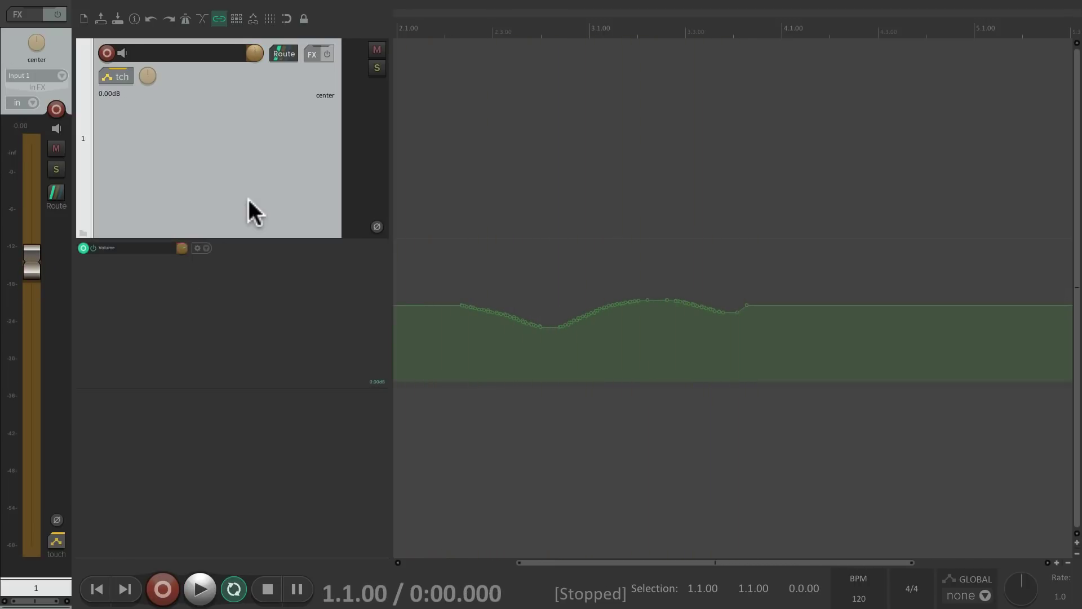
Delete the test track and set the default automation mode back to Trim/Read.
{"action": "key", "text": "Delete"}
{"action": "key", "text": "super+comma"}
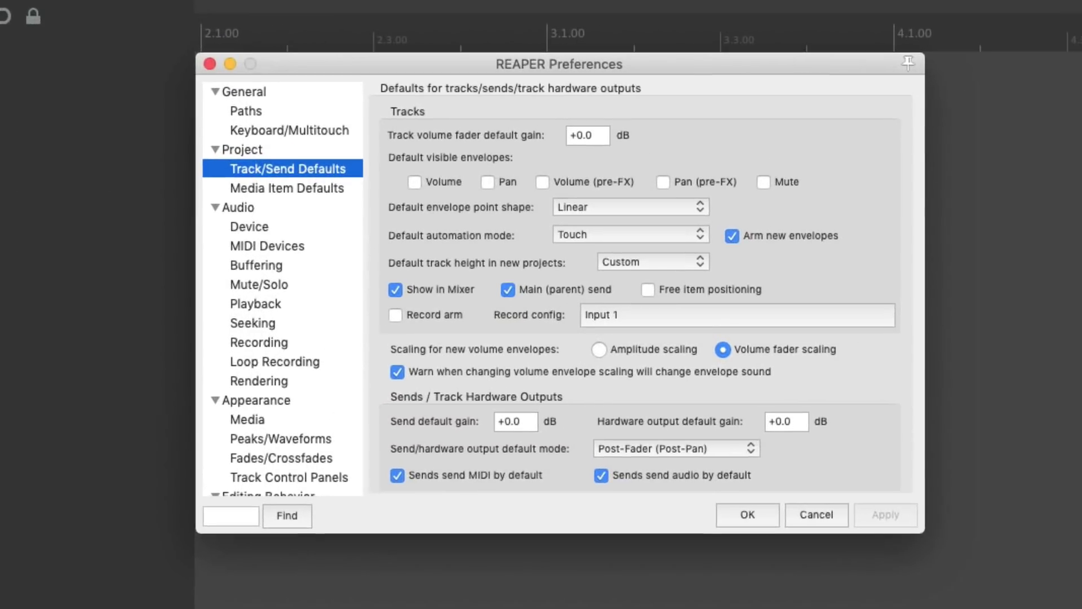
{"action": "left_click", "coordinate": [590, 233]}
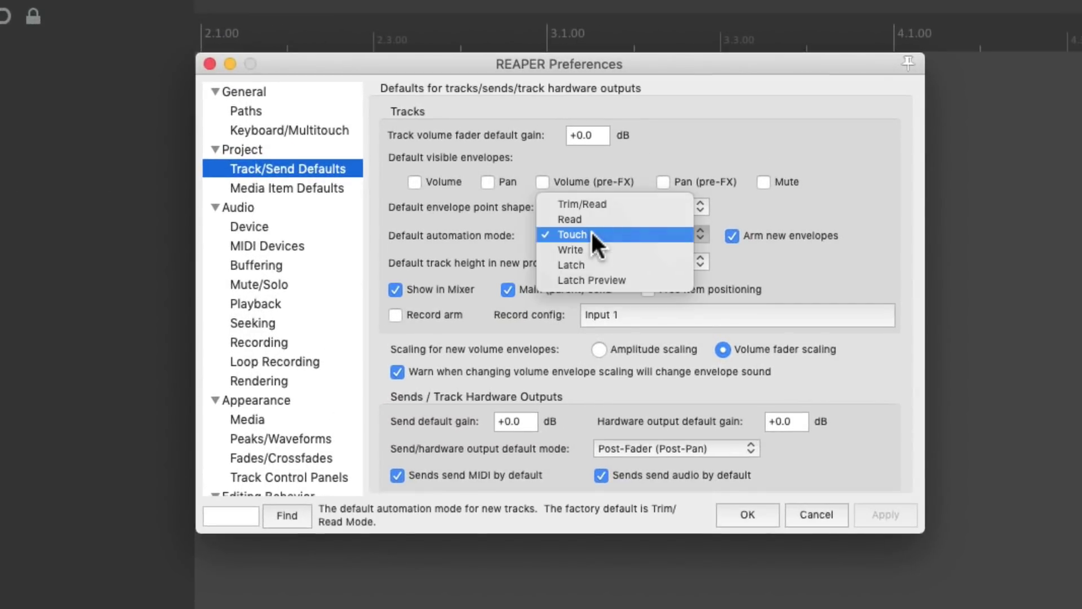
{"action": "left_click", "coordinate": [626, 214]}
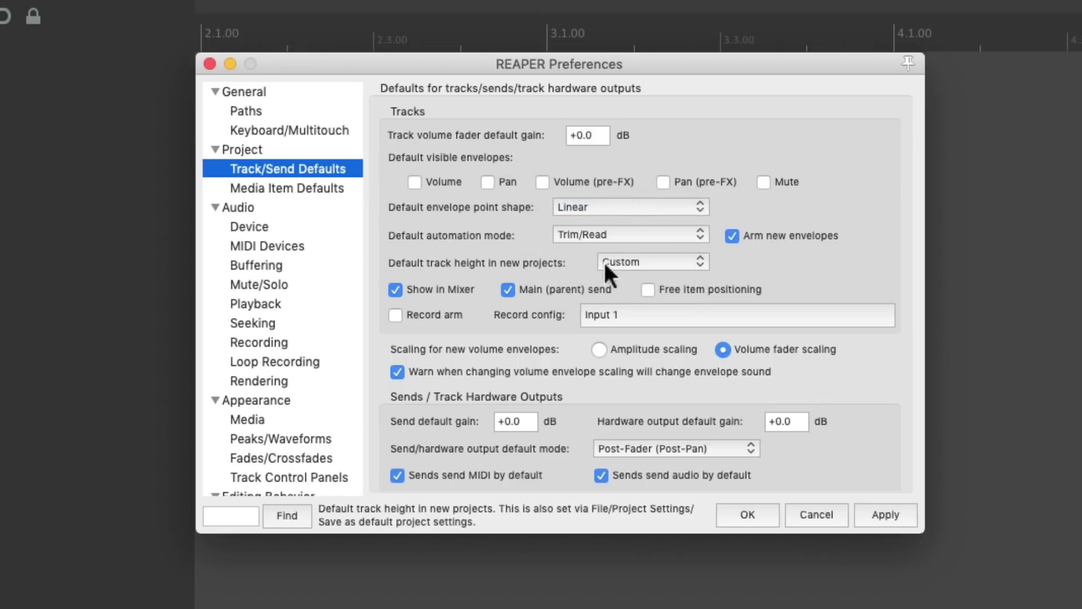
Set the default track height to Small, add test tracks to compare, then delete them.
{"action": "left_click", "coordinate": [659, 261]}
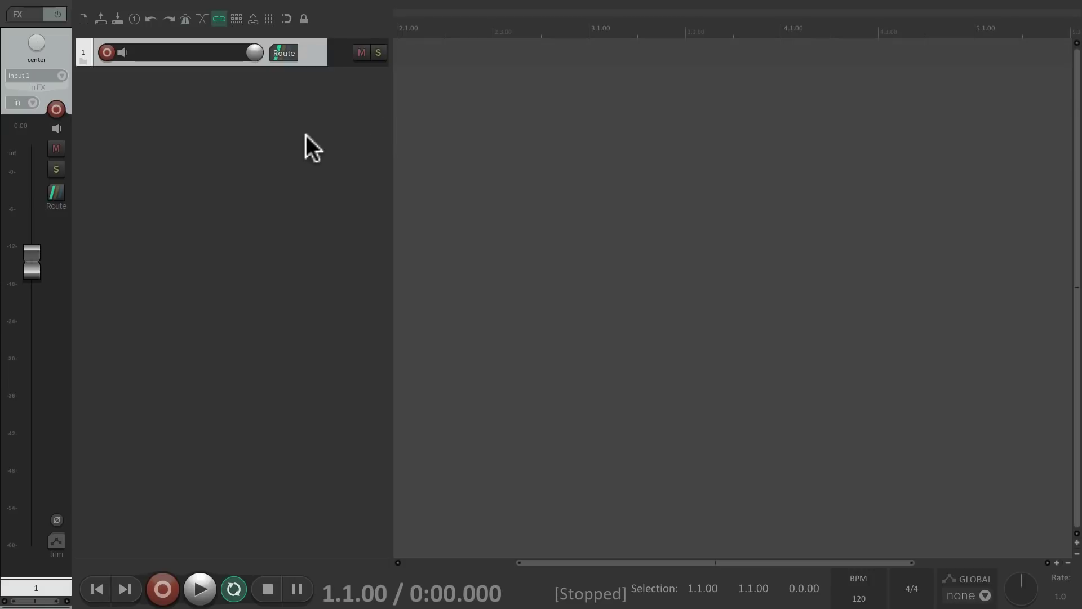
{"action": "double_click", "coordinate": [310, 128]}
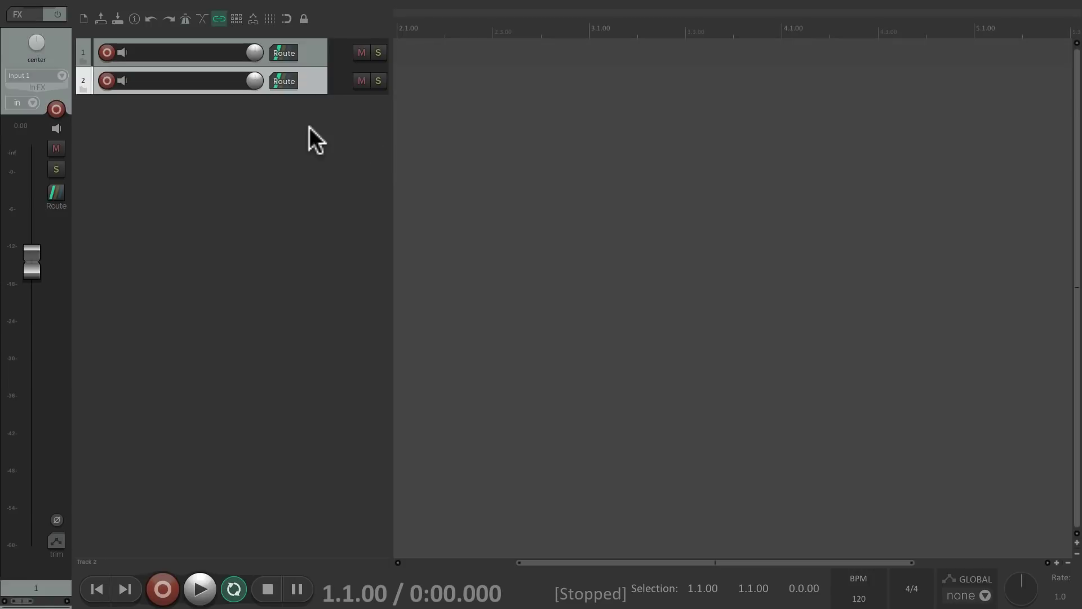
{"action": "double_click", "coordinate": [306, 170]}
{"action": "left_click", "coordinate": [319, 53], "text": "shift"}
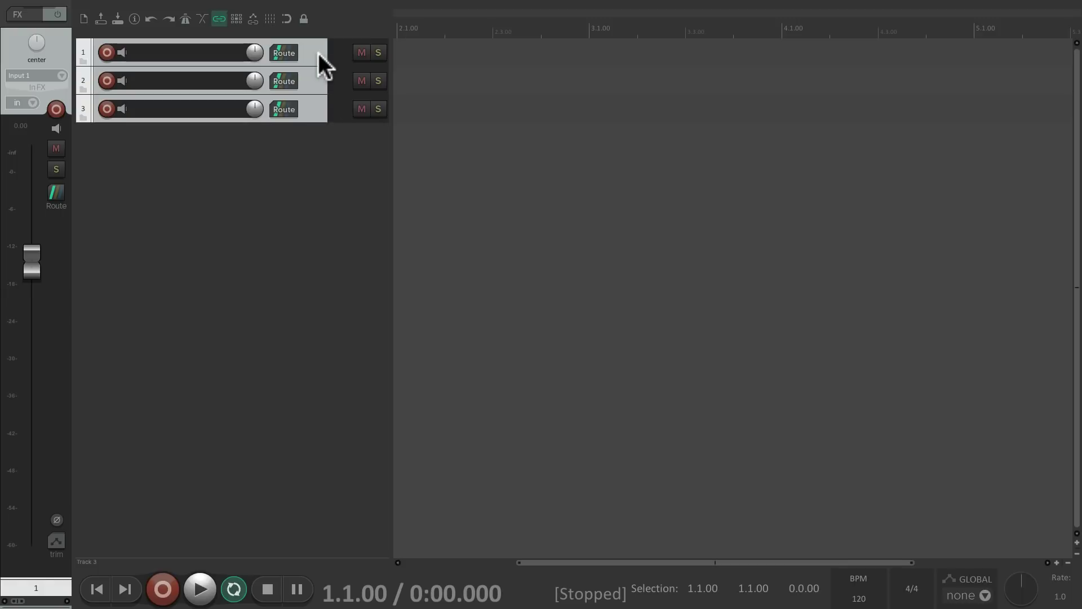
{"action": "key", "text": "Delete"}
Switch the default track height to Medium, add three test tracks, then delete them.
{"action": "key", "text": "super+comma"}
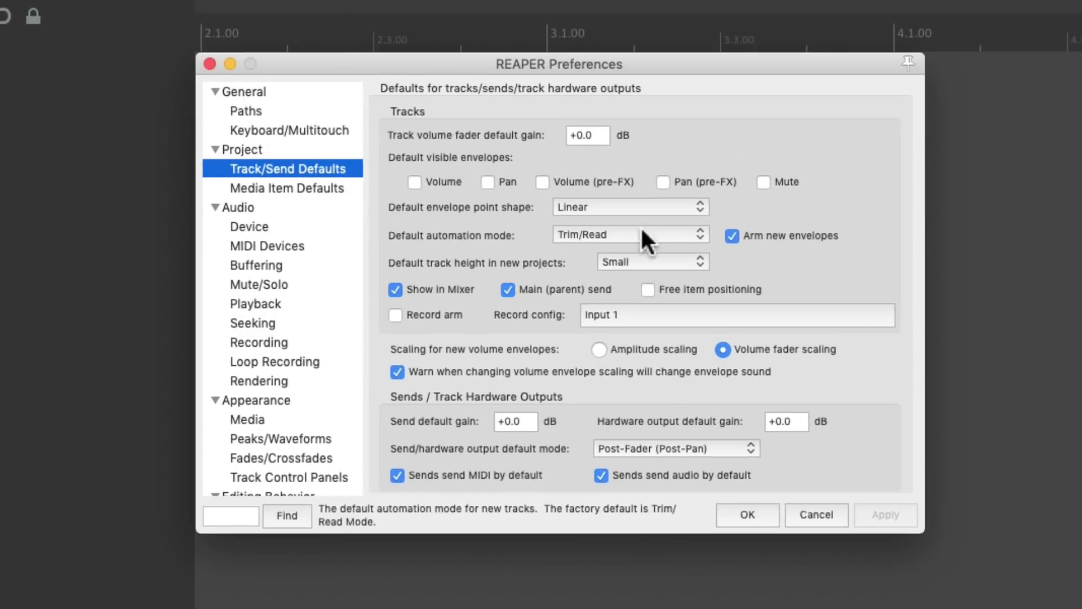
{"action": "left_click", "coordinate": [642, 162]}
{"action": "left_click", "coordinate": [662, 274]}
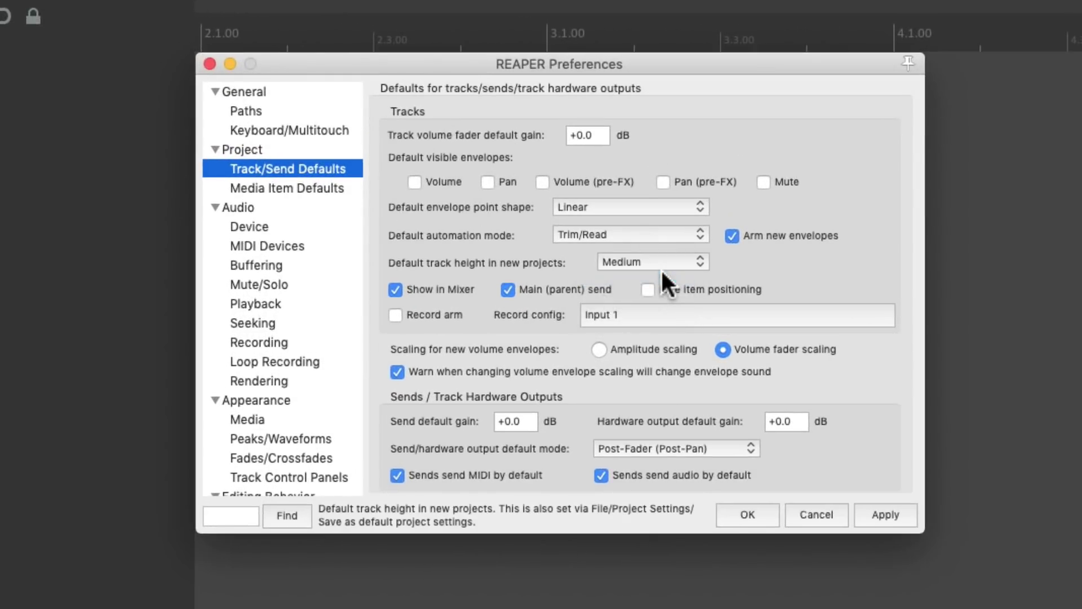
{"action": "key", "text": "Return"}
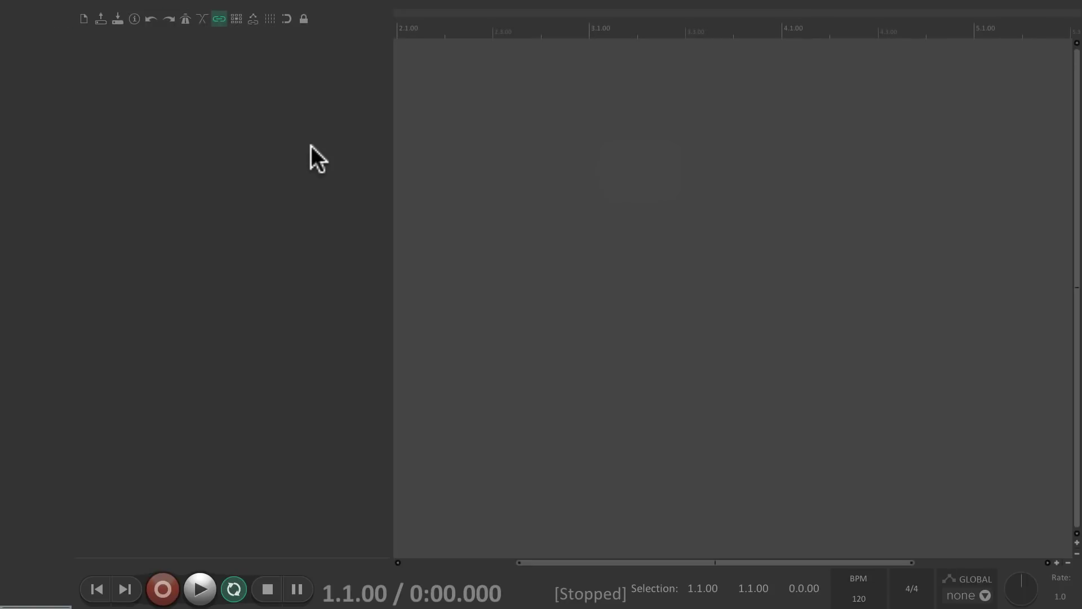
{"action": "double_click", "coordinate": [311, 145]}
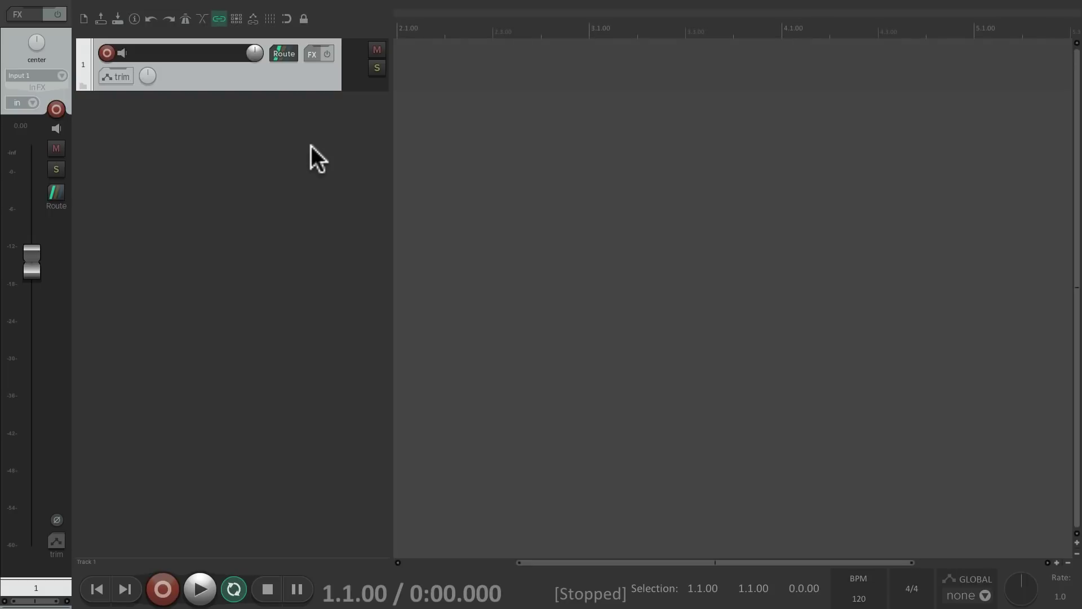
{"action": "double_click", "coordinate": [293, 208]}
{"action": "double_click", "coordinate": [293, 226]}
{"action": "key", "text": "super+a"}
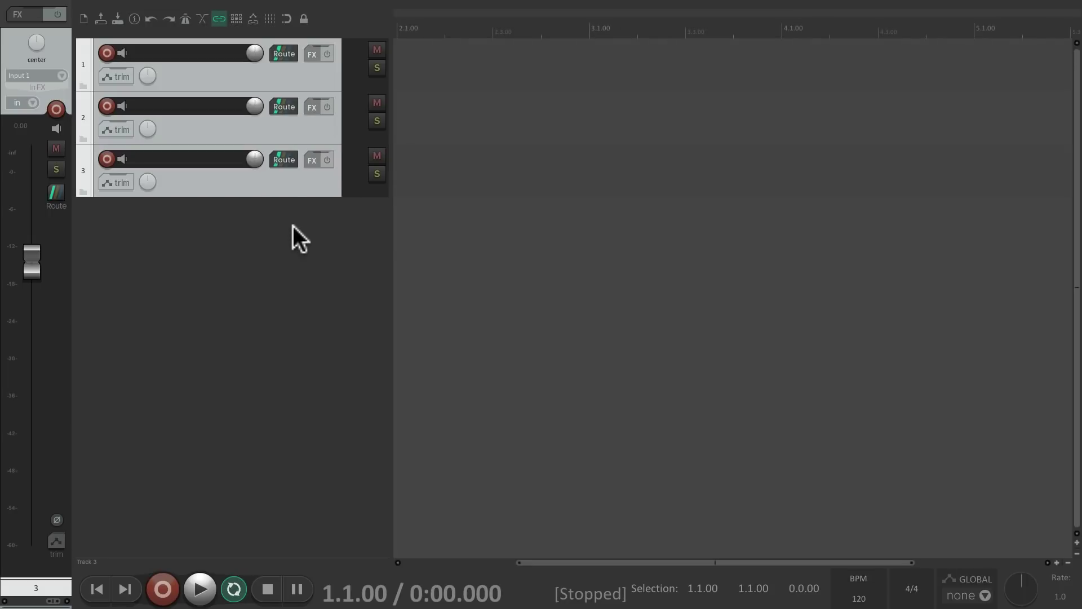
{"action": "key", "text": "Delete"}
Switch the default track height to Large, add three test tracks, then delete them.
{"action": "key", "text": "super+comma"}
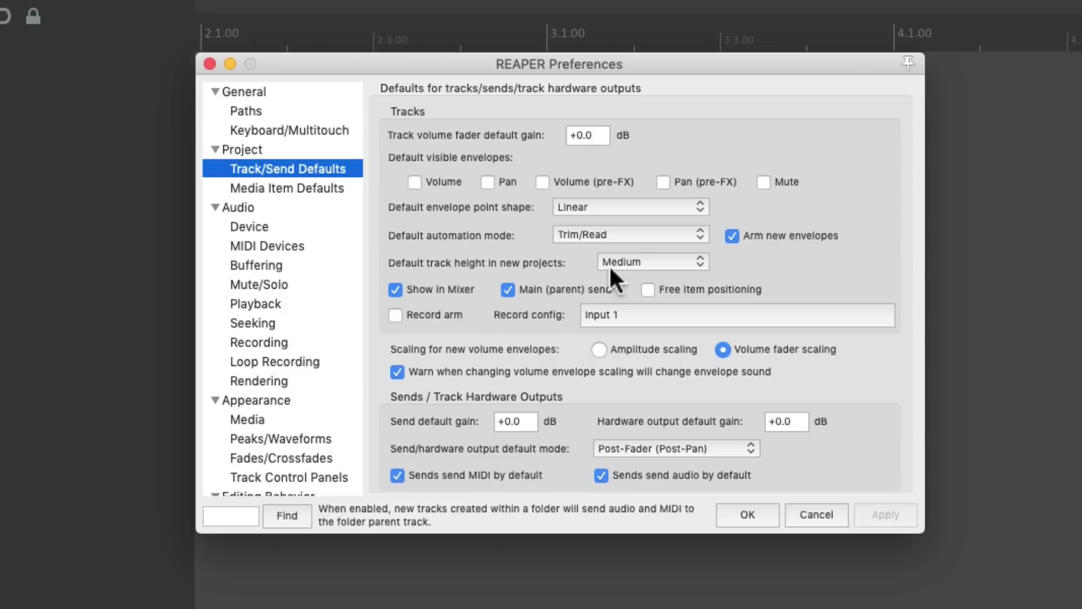
{"action": "left_click", "coordinate": [660, 188]}
{"action": "left_click", "coordinate": [682, 275]}
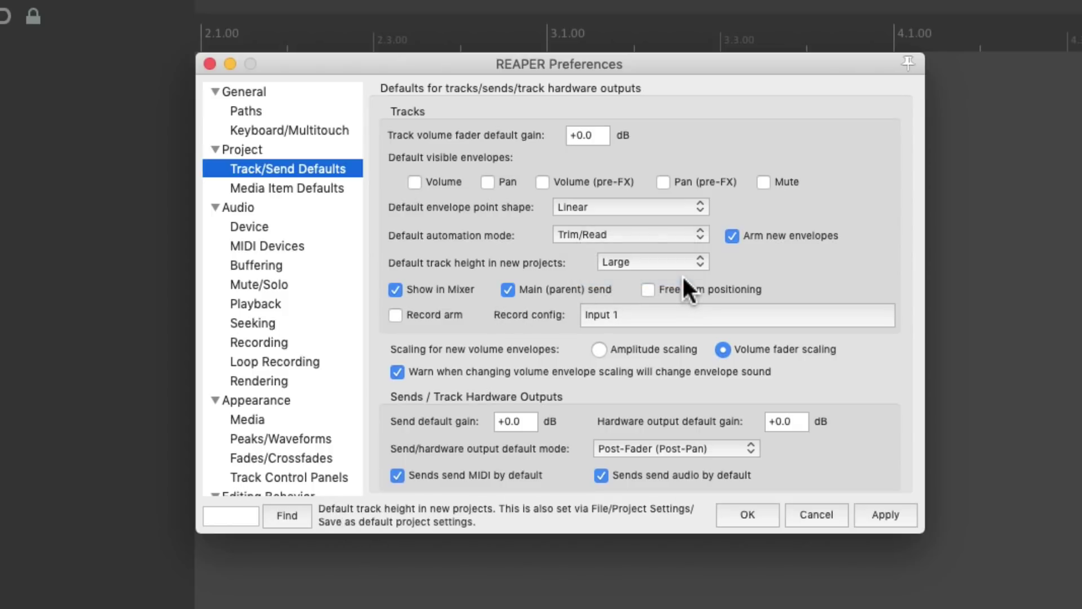
{"action": "key", "text": "Return"}
{"action": "double_click", "coordinate": [200, 119]}
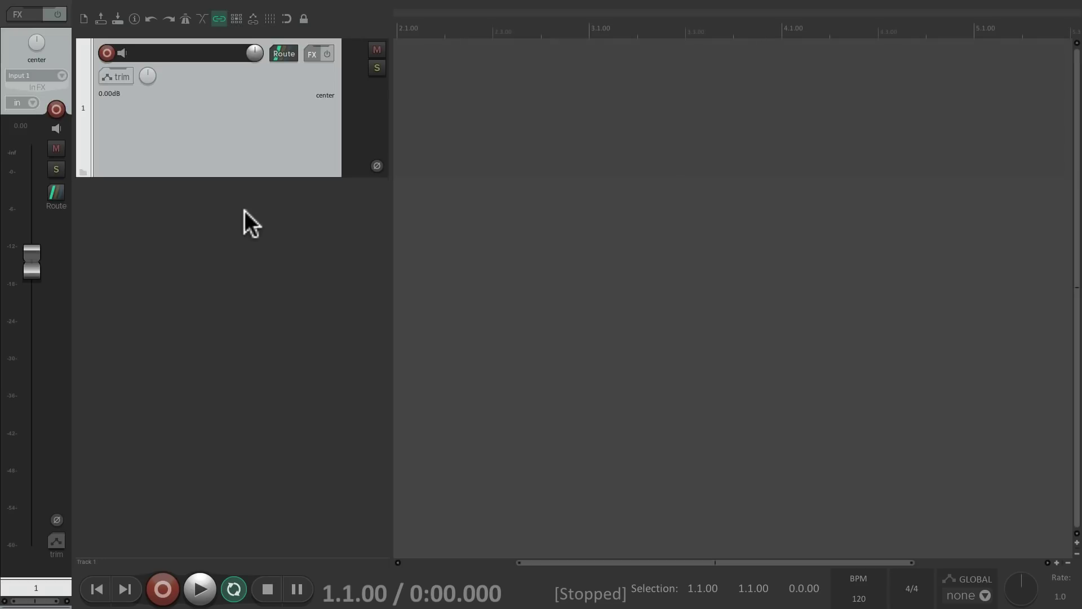
{"action": "double_click", "coordinate": [203, 238]}
{"action": "double_click", "coordinate": [230, 364]}
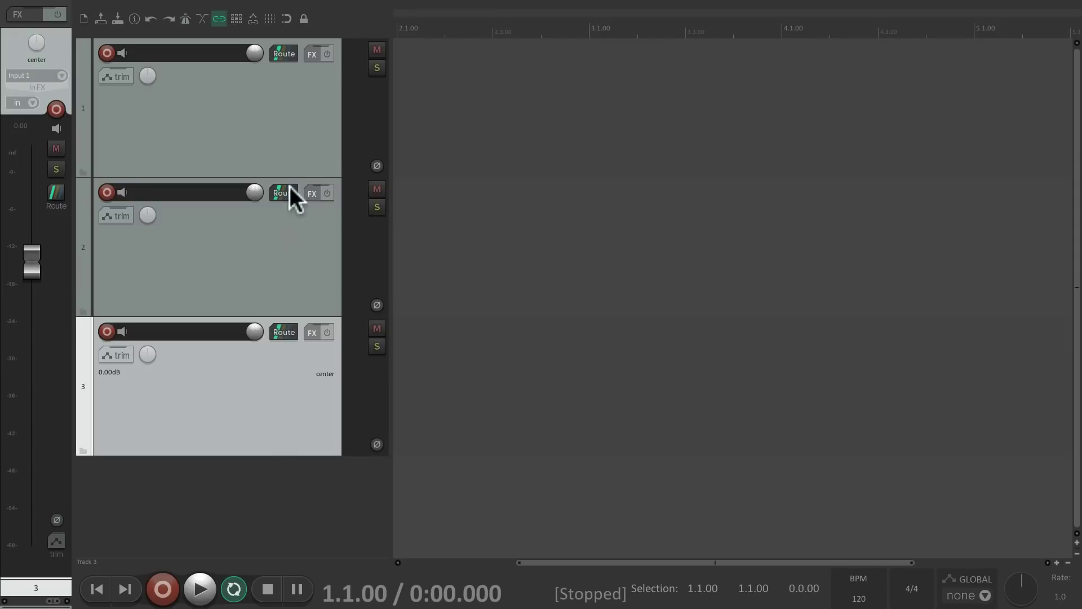
{"action": "left_click", "coordinate": [290, 160], "text": "shift"}
{"action": "key", "text": "Delete"}
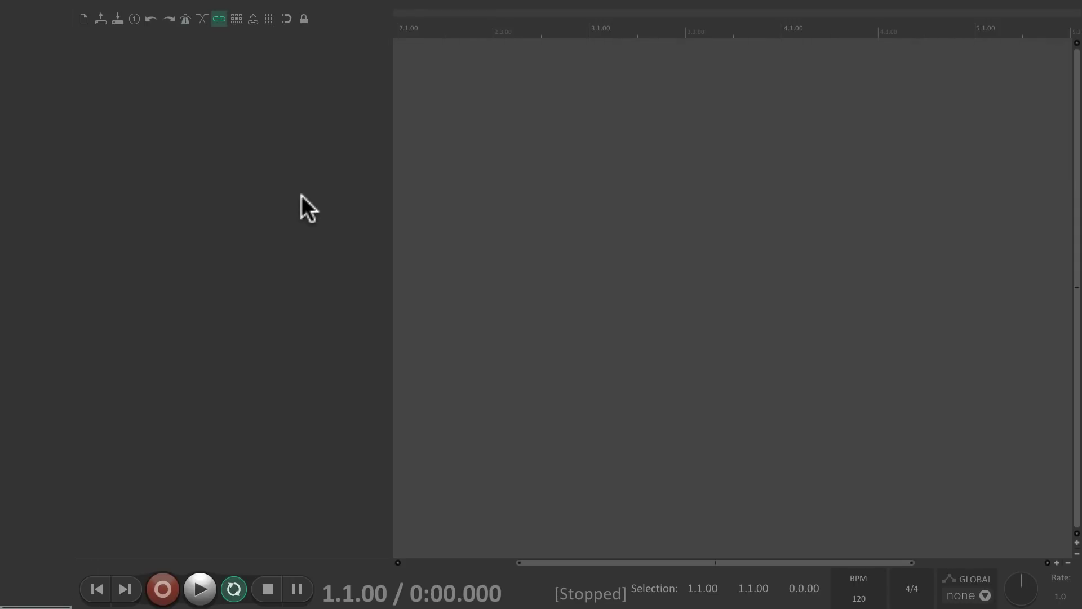
Make a taller track, test the Use current height default, then return the default height to Custom.
{"action": "double_click", "coordinate": [282, 137]}
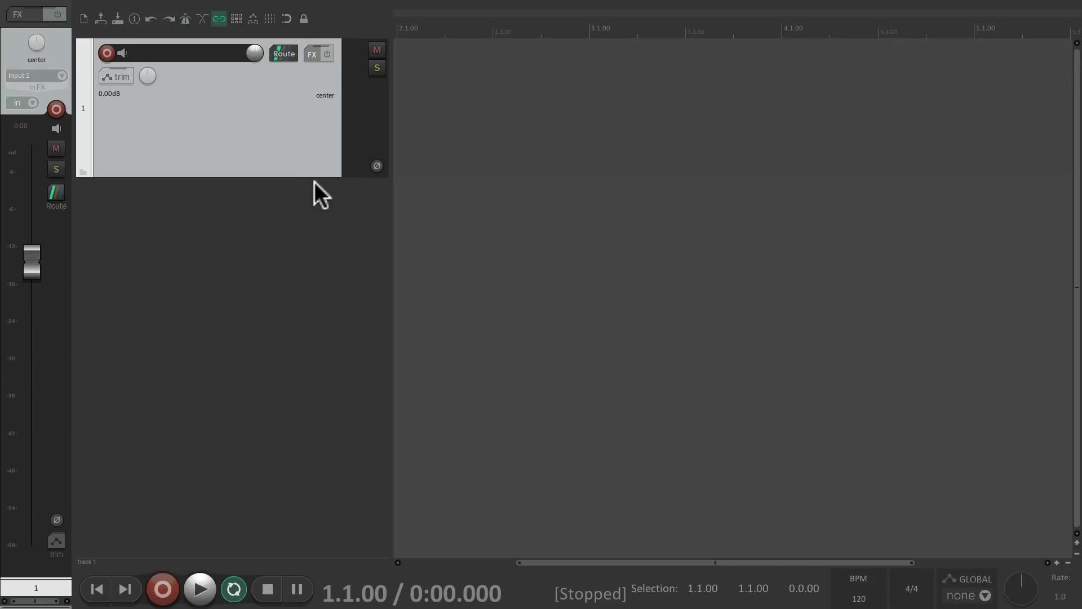
{"action": "key", "text": "Page_Up"}
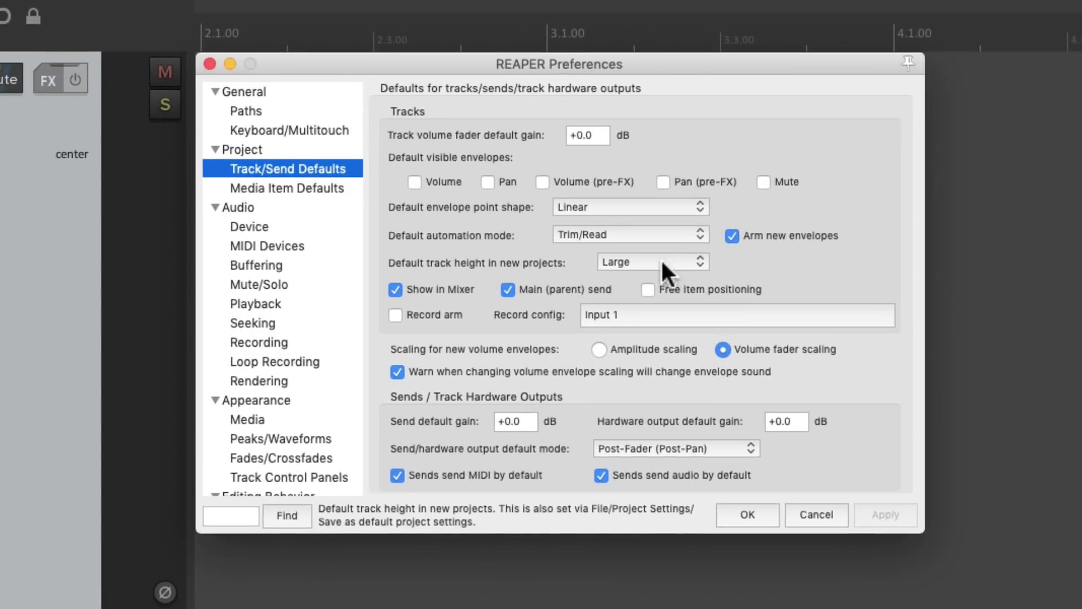
{"action": "left_click", "coordinate": [662, 262]}
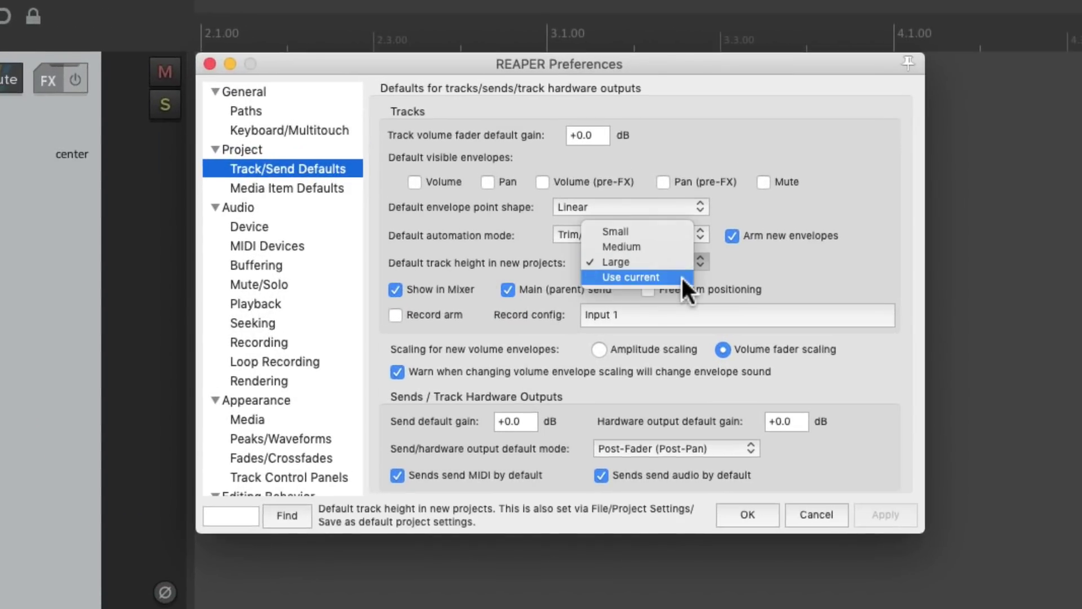
{"action": "left_click", "coordinate": [680, 276]}
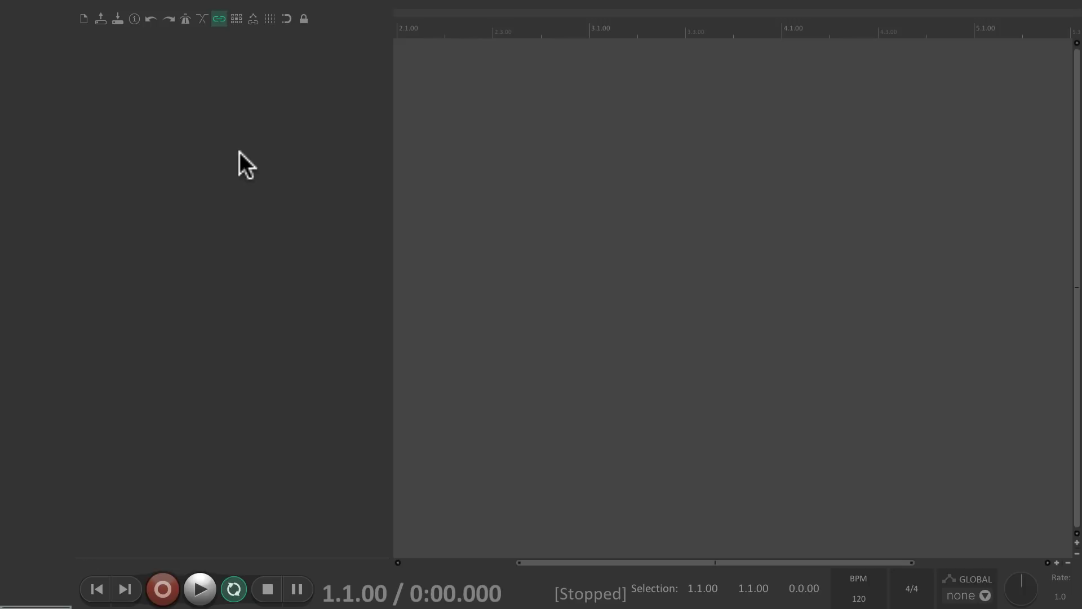
{"action": "double_click", "coordinate": [272, 151]}
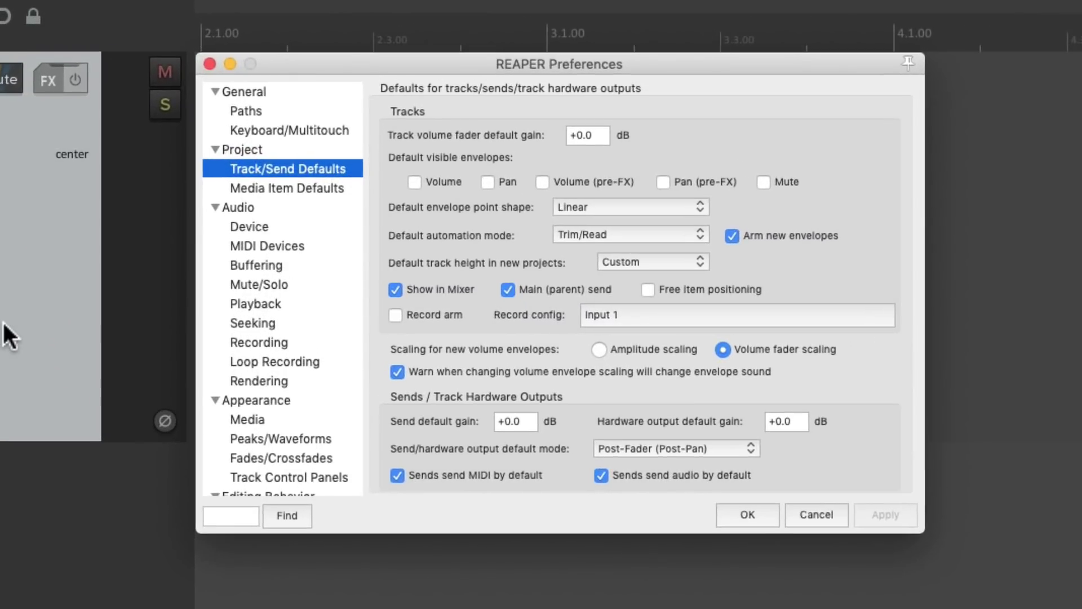
{"action": "left_click", "coordinate": [664, 260]}
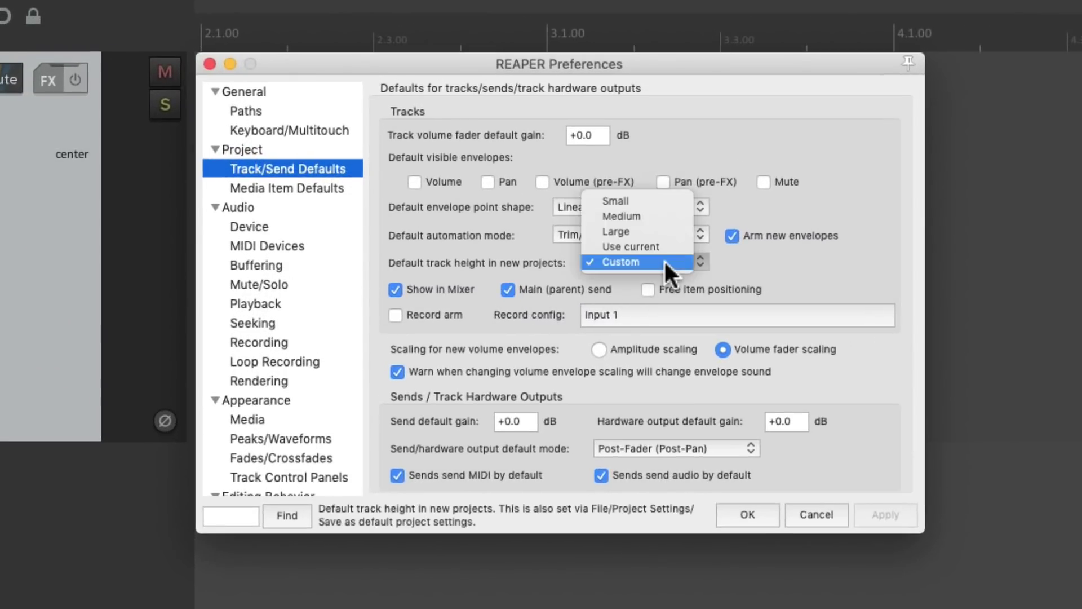
{"action": "left_click", "coordinate": [666, 260]}
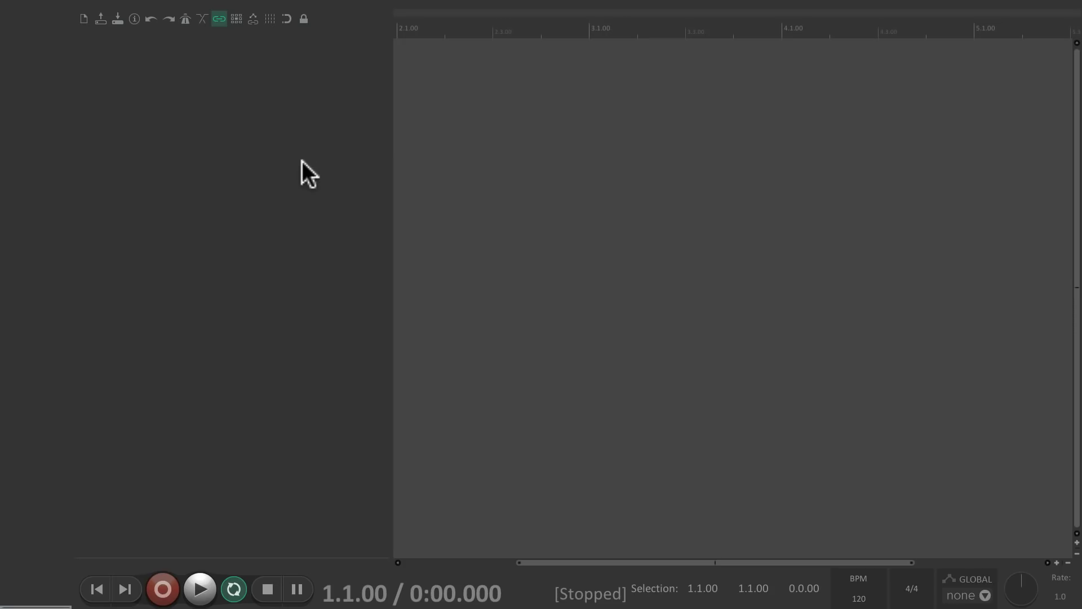
Untick Show in Mixer in the track defaults and add a test track that has no mixer strip.
{"action": "double_click", "coordinate": [302, 160]}
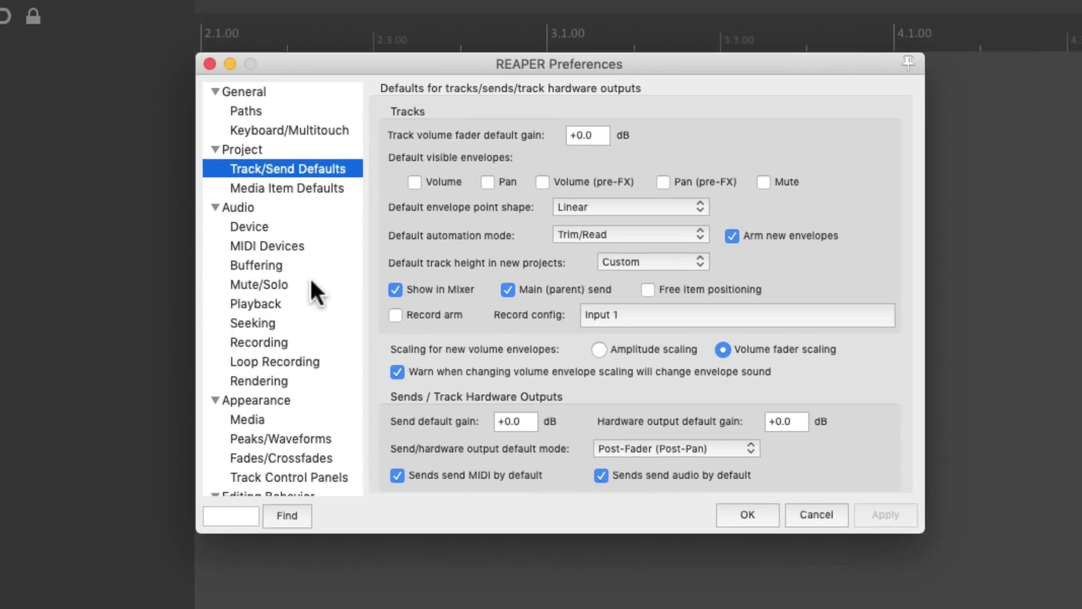
{"action": "left_click", "coordinate": [395, 289]}
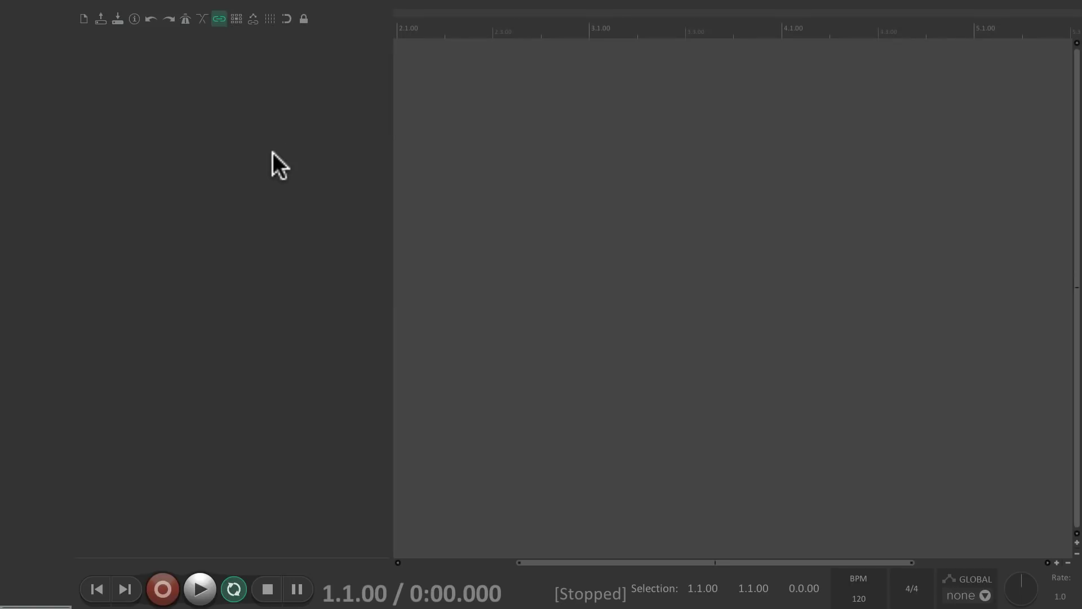
{"action": "double_click", "coordinate": [273, 152]}
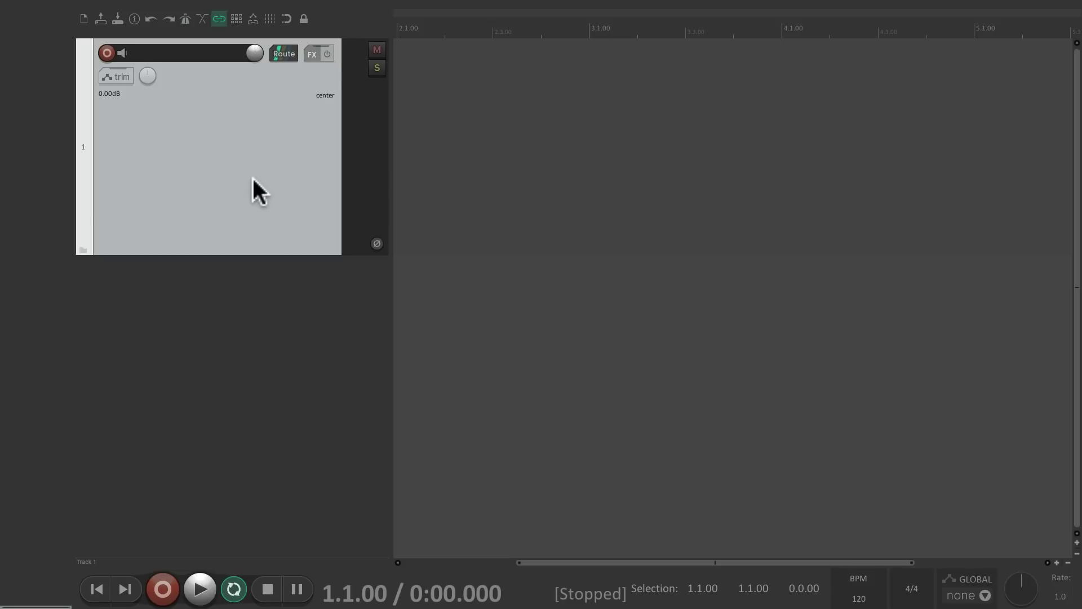
{"action": "left_click", "coordinate": [128, 6]}
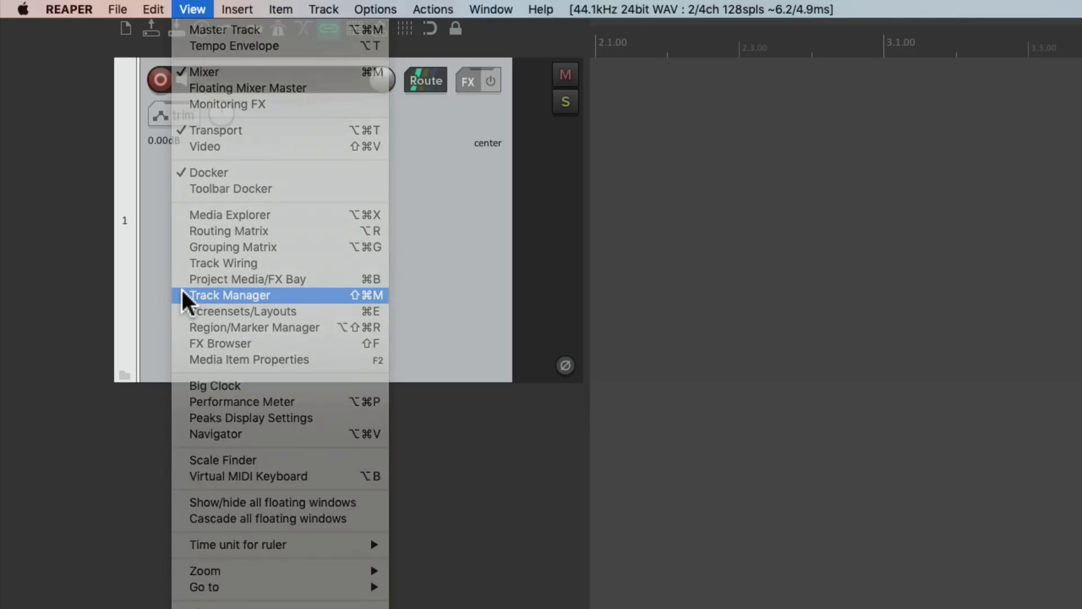
In the Track Manager, turn on both TCP and MCP visibility for track 1, then reopen Preferences.
{"action": "left_click", "coordinate": [181, 292]}
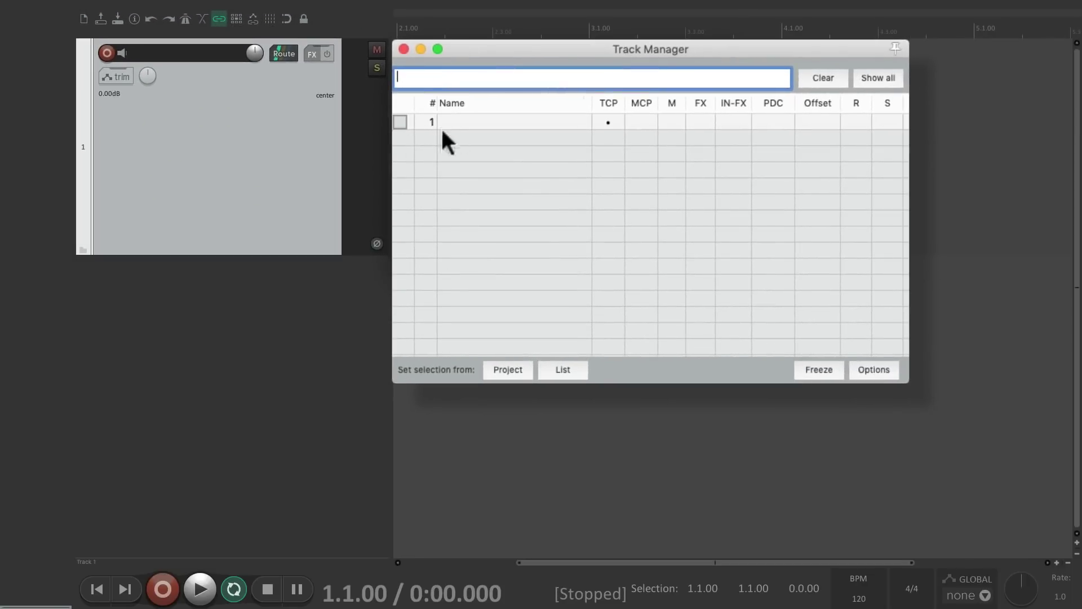
{"action": "left_click", "coordinate": [480, 123]}
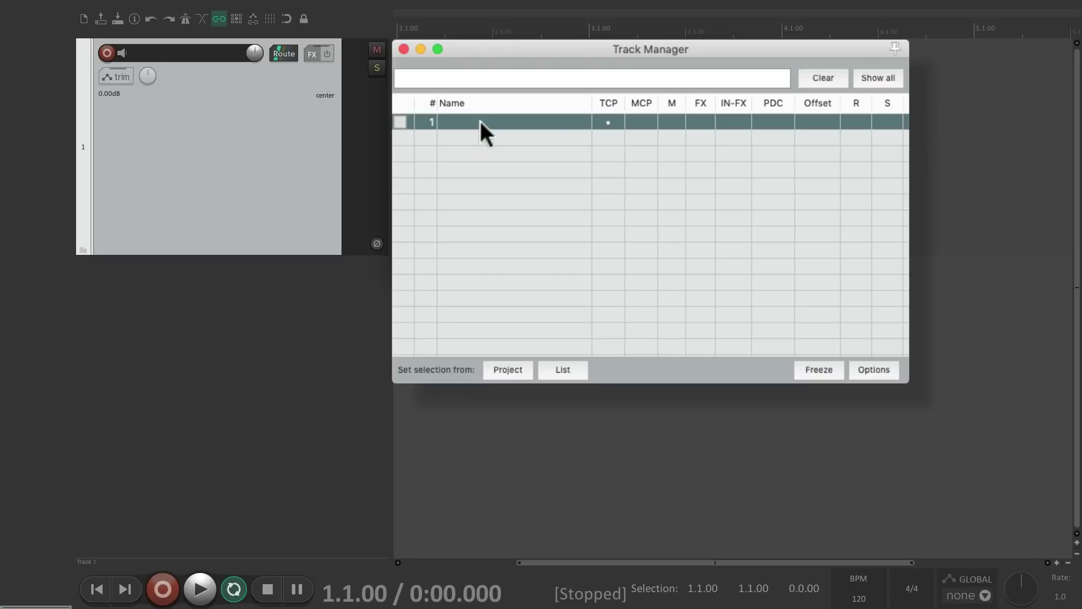
{"action": "left_click", "coordinate": [608, 121]}
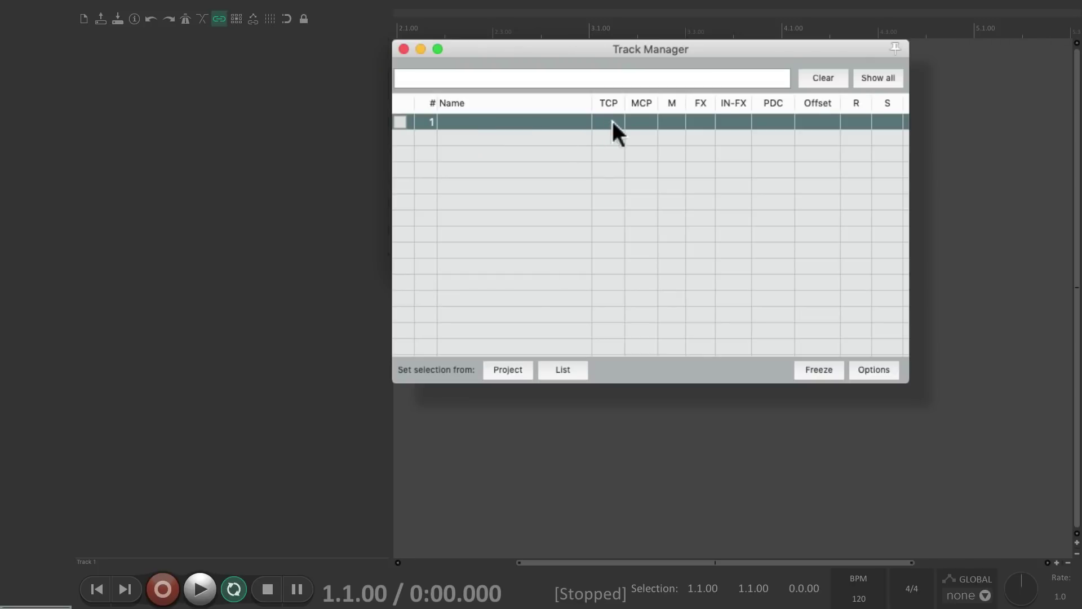
{"action": "left_click", "coordinate": [610, 122]}
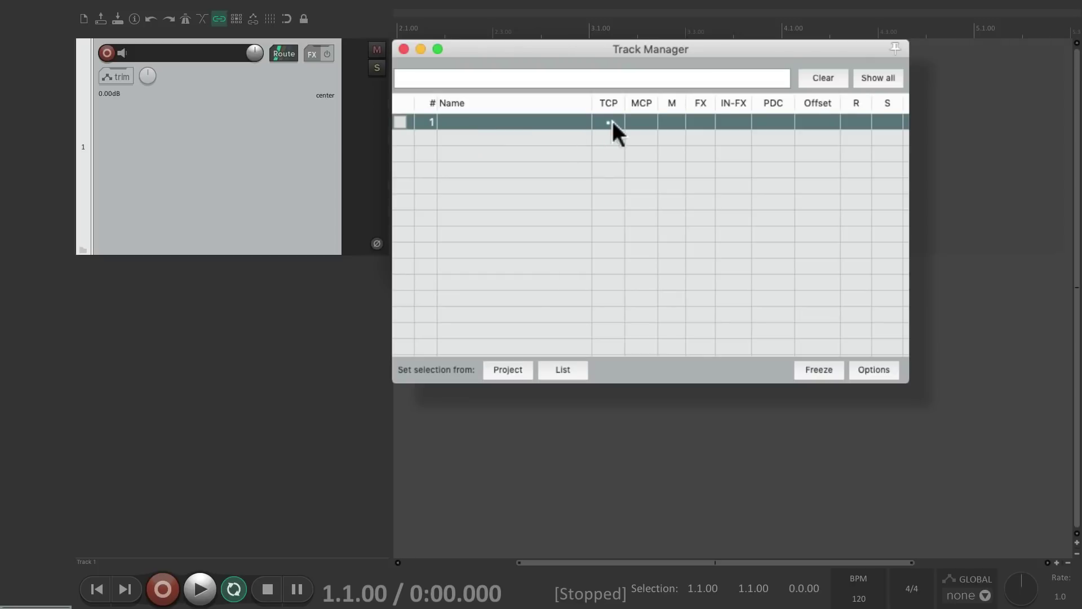
{"action": "left_click", "coordinate": [611, 122]}
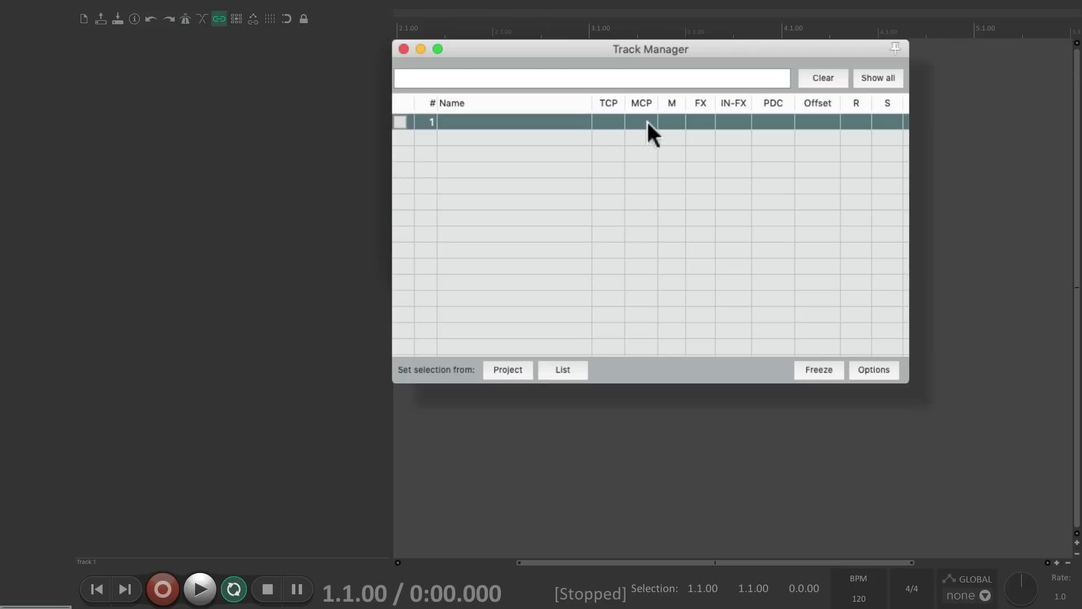
{"action": "left_click", "coordinate": [647, 121]}
{"action": "left_click", "coordinate": [647, 122]}
{"action": "left_click", "coordinate": [615, 121]}
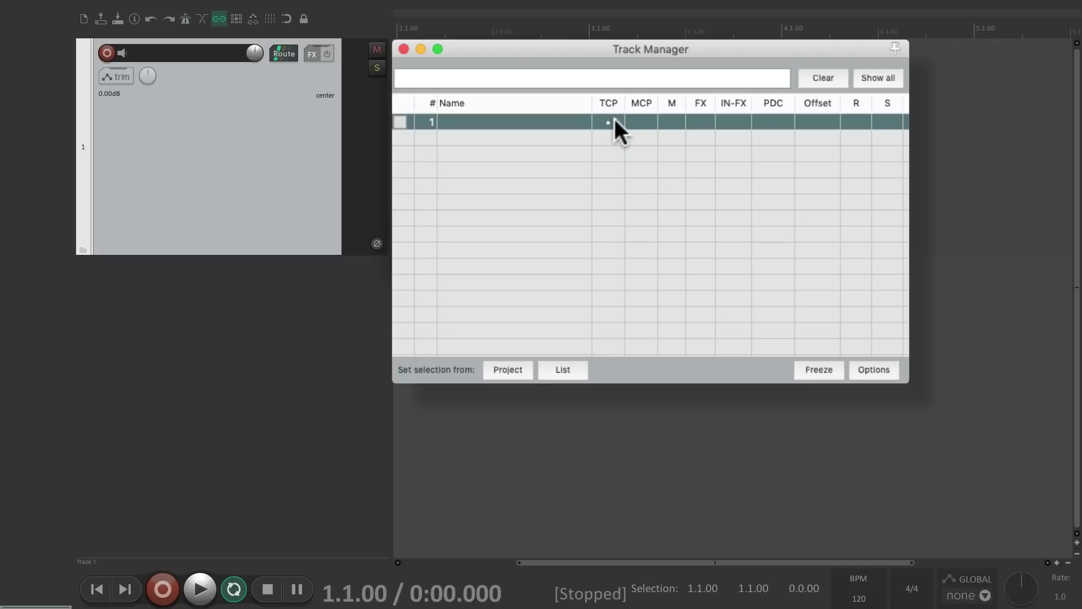
{"action": "left_click", "coordinate": [643, 119]}
{"action": "key", "text": "Escape"}
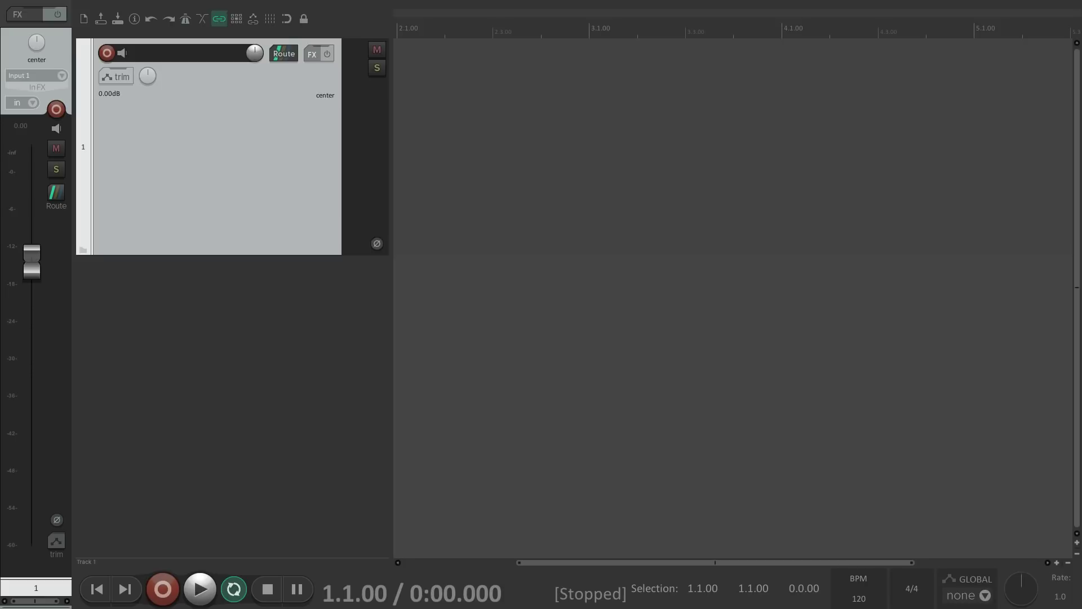
{"action": "key", "text": "super+comma"}
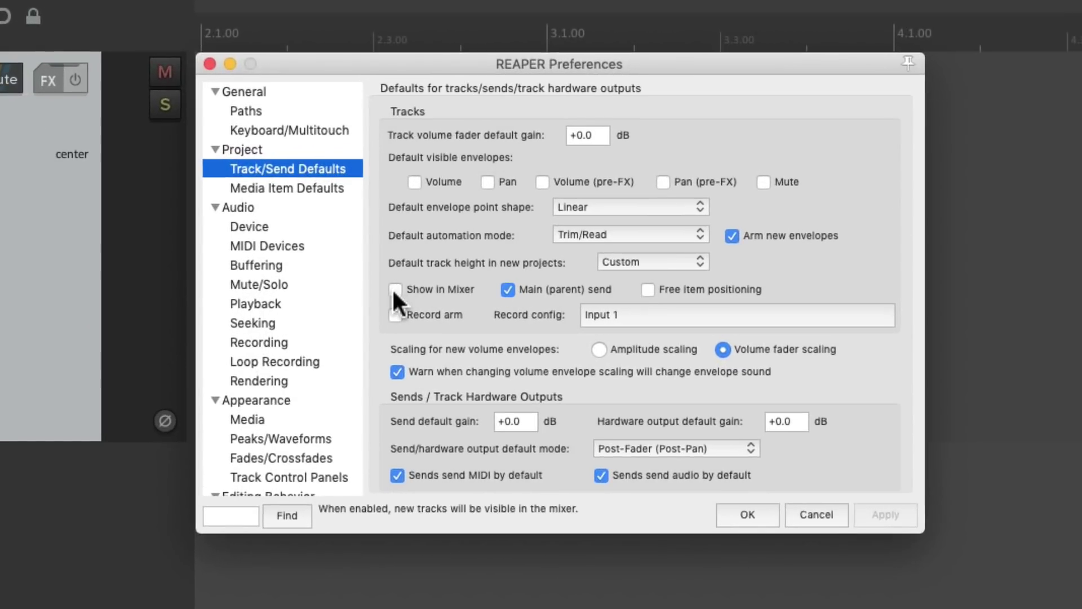
Tick Show in Mixer for new tracks, confirm Preferences, and delete track 1.
{"action": "left_click", "coordinate": [396, 289]}
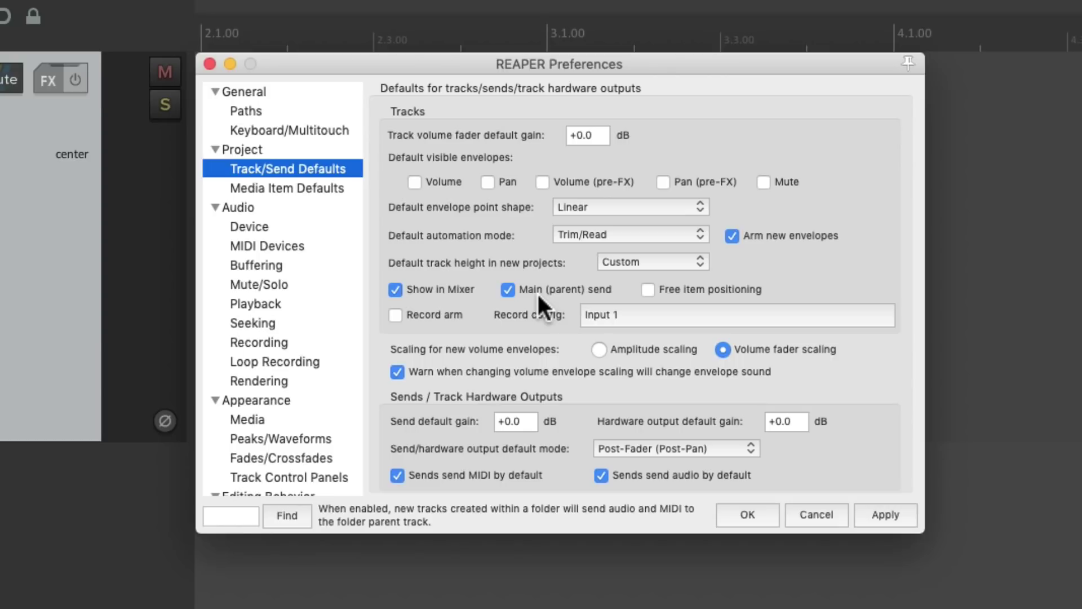
{"action": "key", "text": "Return"}
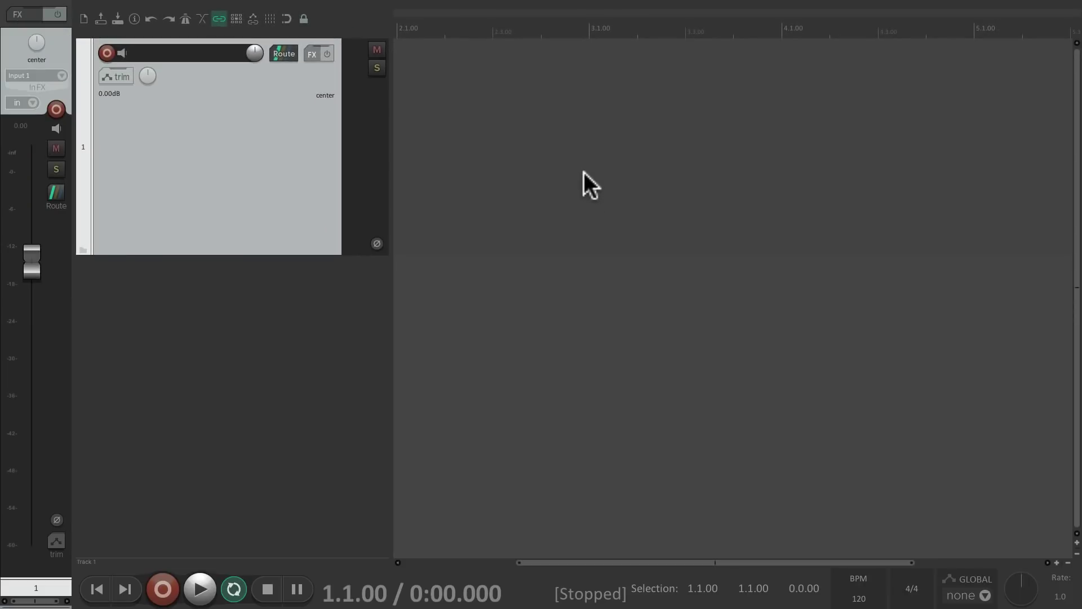
{"action": "key", "text": "Delete"}
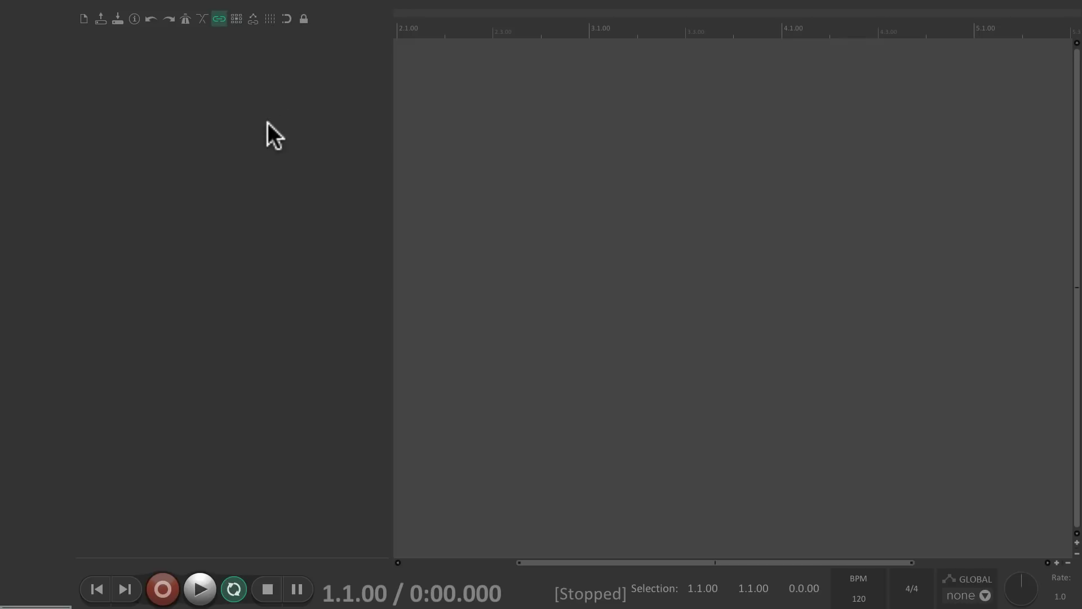
Insert a new track 1 and check its routing for a master send.
{"action": "double_click", "coordinate": [268, 123]}
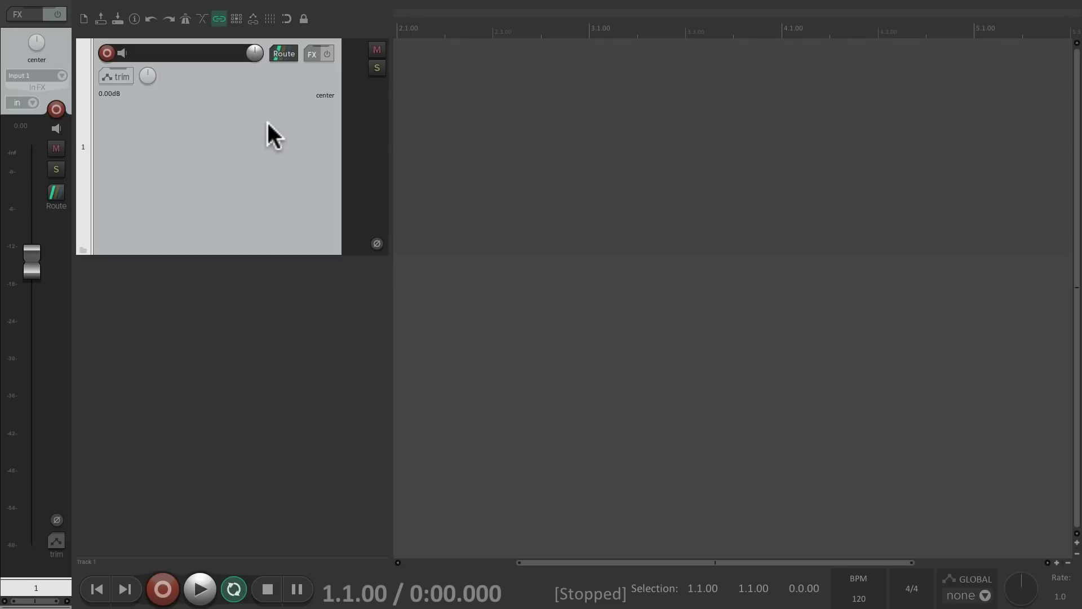
{"action": "left_click", "coordinate": [284, 55]}
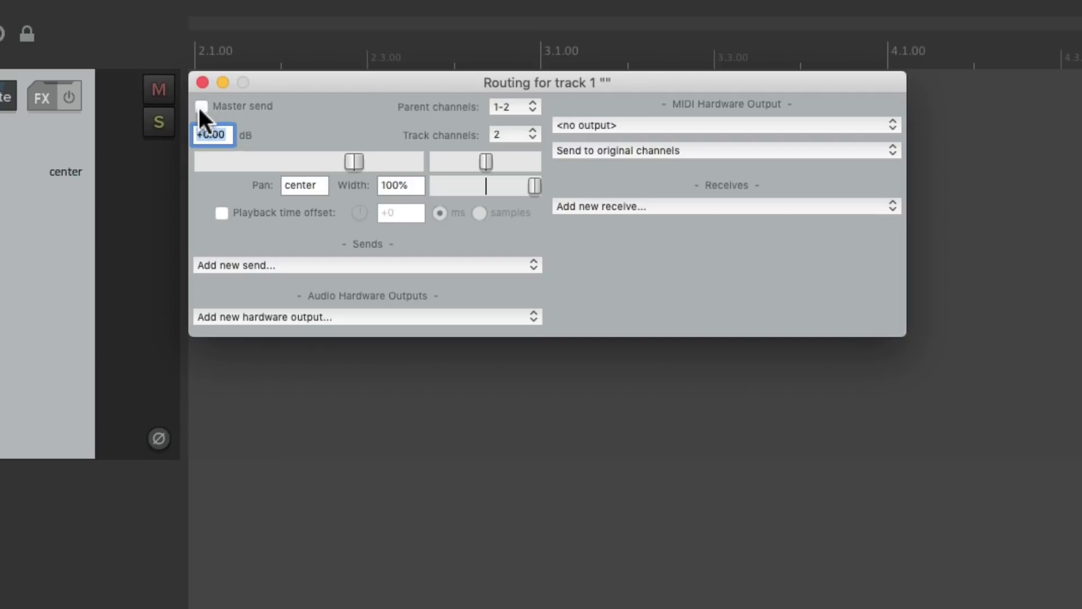
{"action": "left_click", "coordinate": [201, 82]}
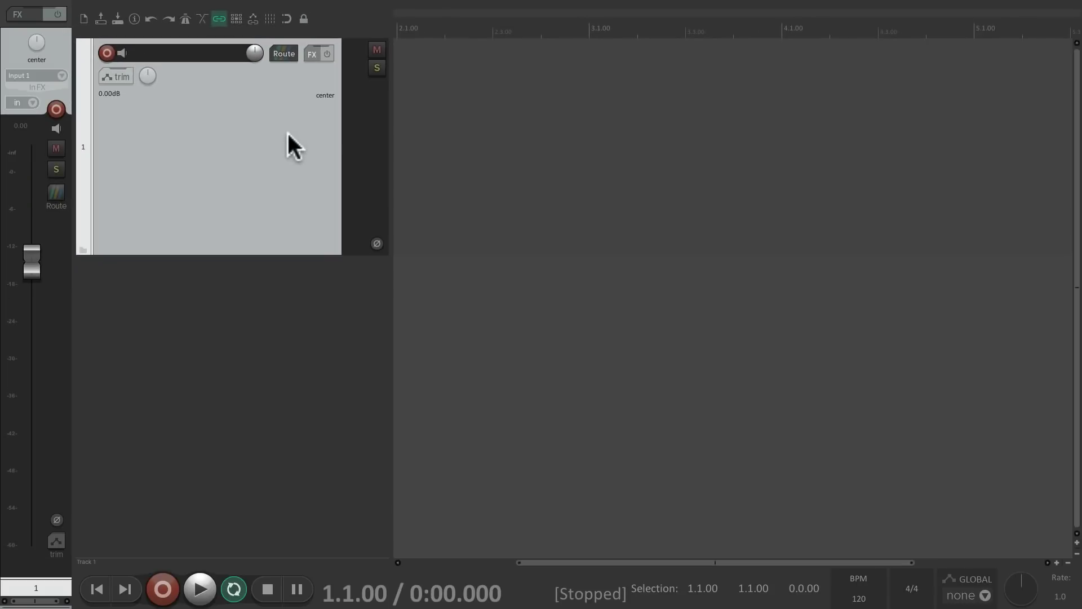
{"action": "key", "text": "Delete"}
{"action": "key", "text": "super+comma"}
Review track 1's hardware output list without choosing one, then reopen Track/Send Defaults.
{"action": "left_click", "coordinate": [284, 54]}
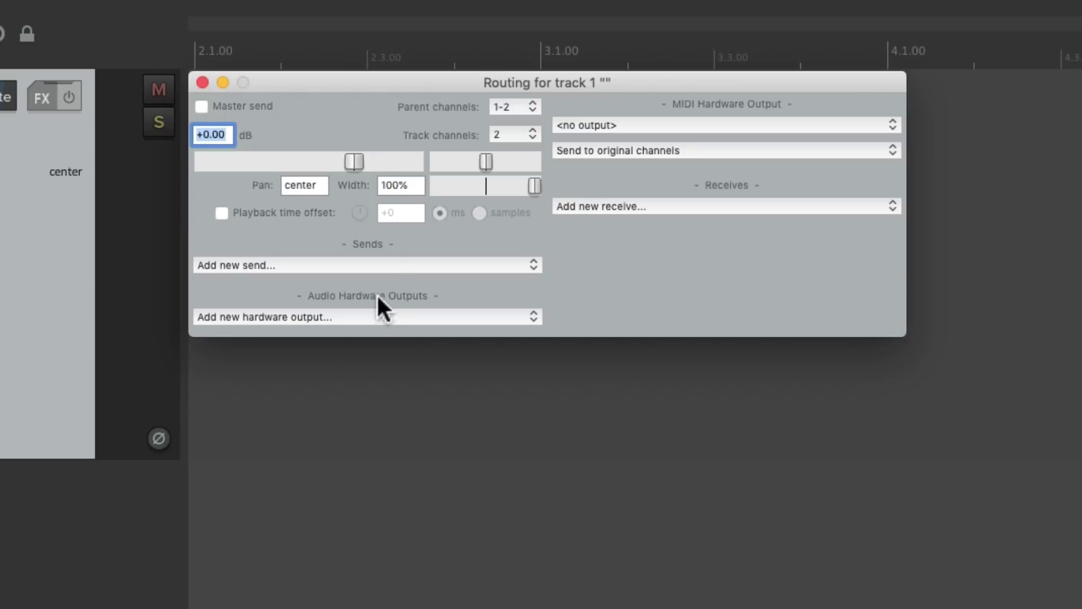
{"action": "left_click", "coordinate": [363, 315]}
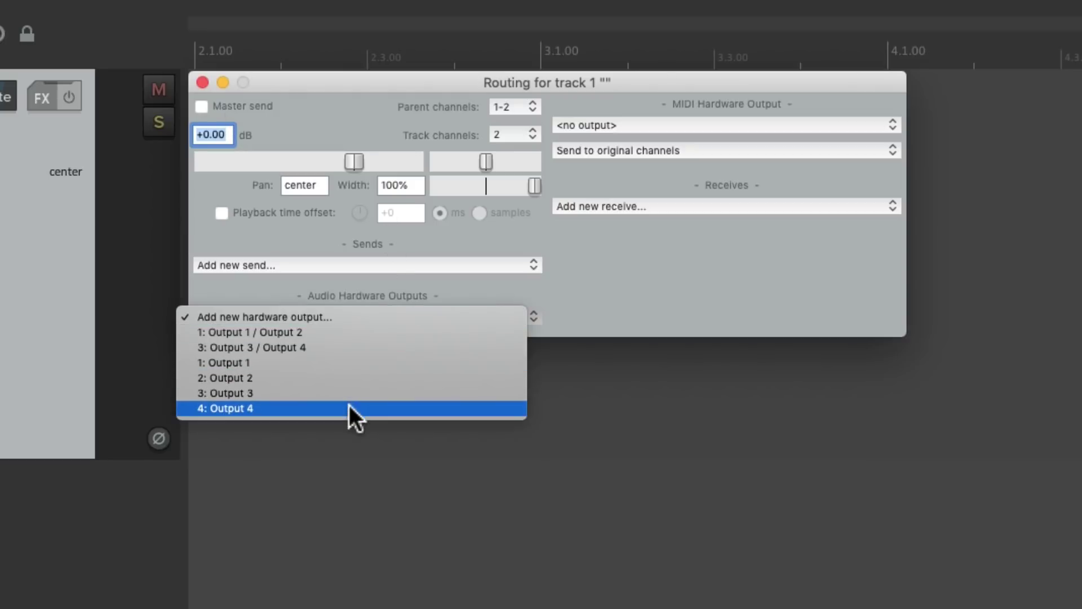
{"action": "left_click", "coordinate": [340, 285]}
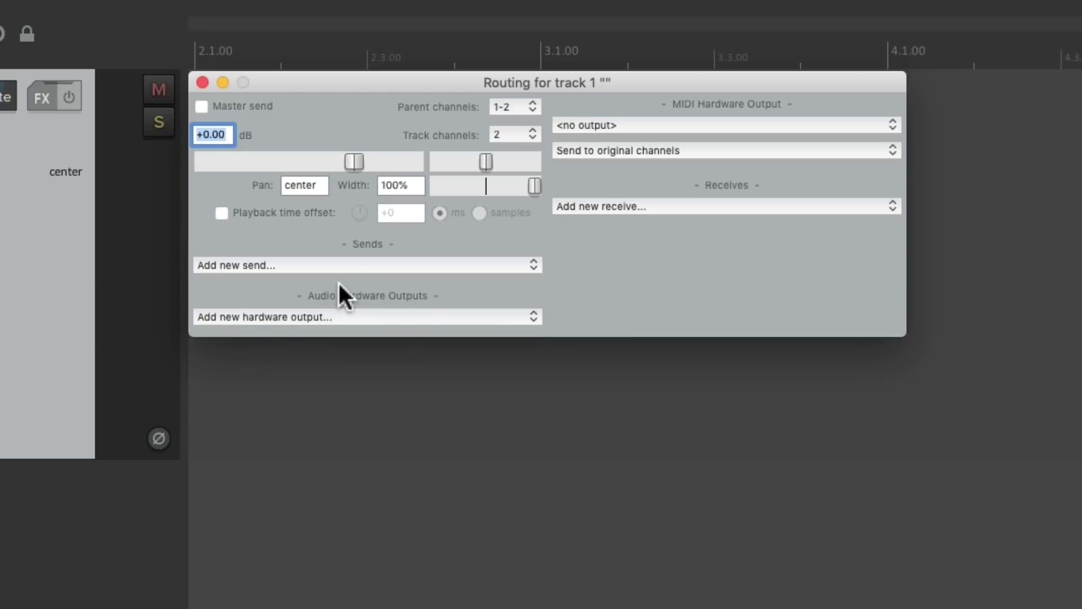
{"action": "left_click", "coordinate": [202, 83]}
{"action": "key", "text": "super+comma"}
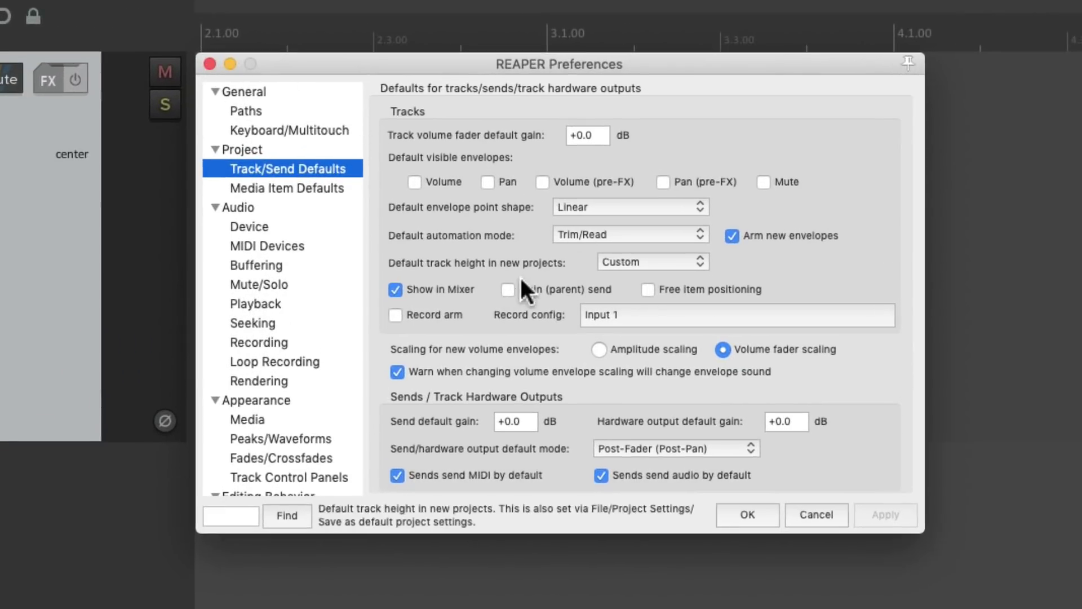
Tick Main (parent) send for new tracks and draw three MIDI items on track 1.
{"action": "left_click", "coordinate": [506, 292]}
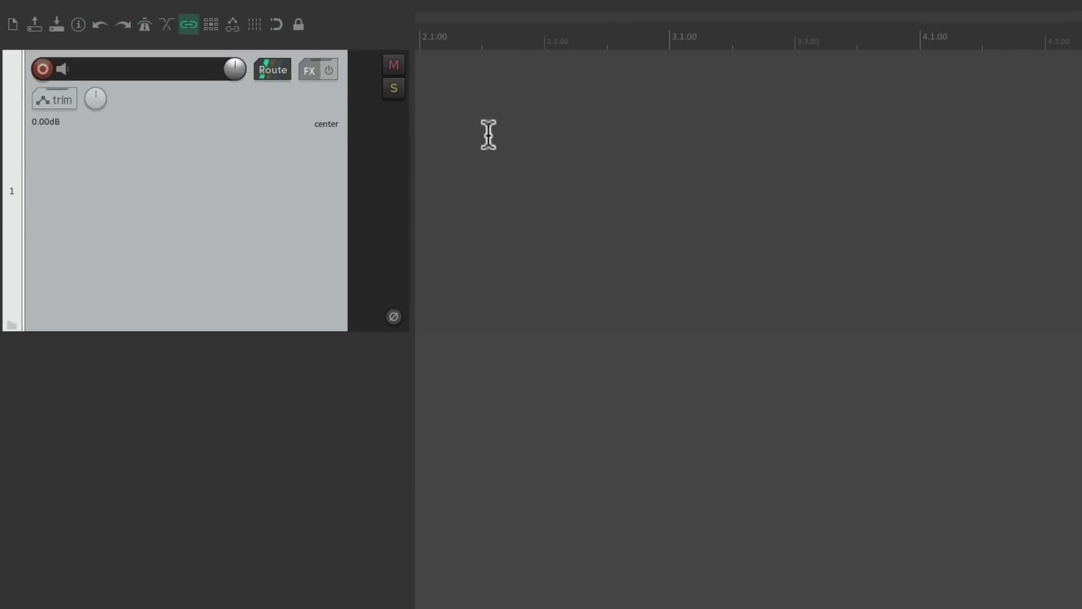
{"action": "left_click_drag", "start_coordinate": [473, 135], "coordinate": [1003, 138]}
{"action": "left_click_drag", "start_coordinate": [719, 135], "coordinate": [628, 141]}
{"action": "mouse_move", "coordinate": [859, 162]}
{"action": "left_mouse_down"}
{"action": "mouse_move", "coordinate": [694, 165]}
{"action": "mouse_move", "coordinate": [843, 163]}
{"action": "left_mouse_up"}
{"action": "left_click_drag", "start_coordinate": [696, 145], "coordinate": [742, 153]}
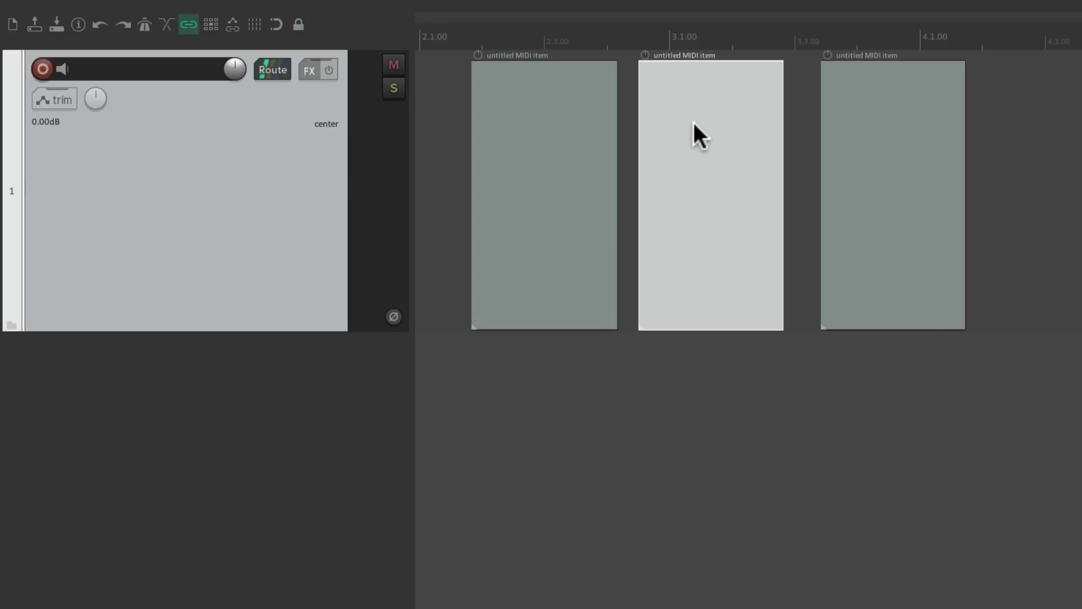
Enable Free item positioning on track 1 and stack the three MIDI items vertically.
{"action": "right_click", "coordinate": [260, 144]}
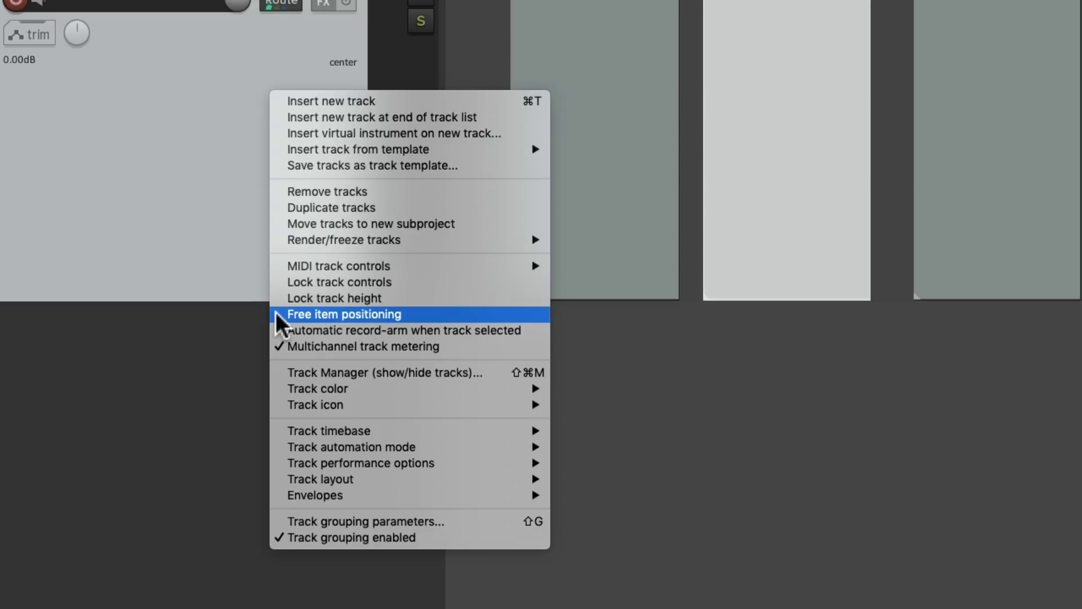
{"action": "left_click", "coordinate": [276, 314]}
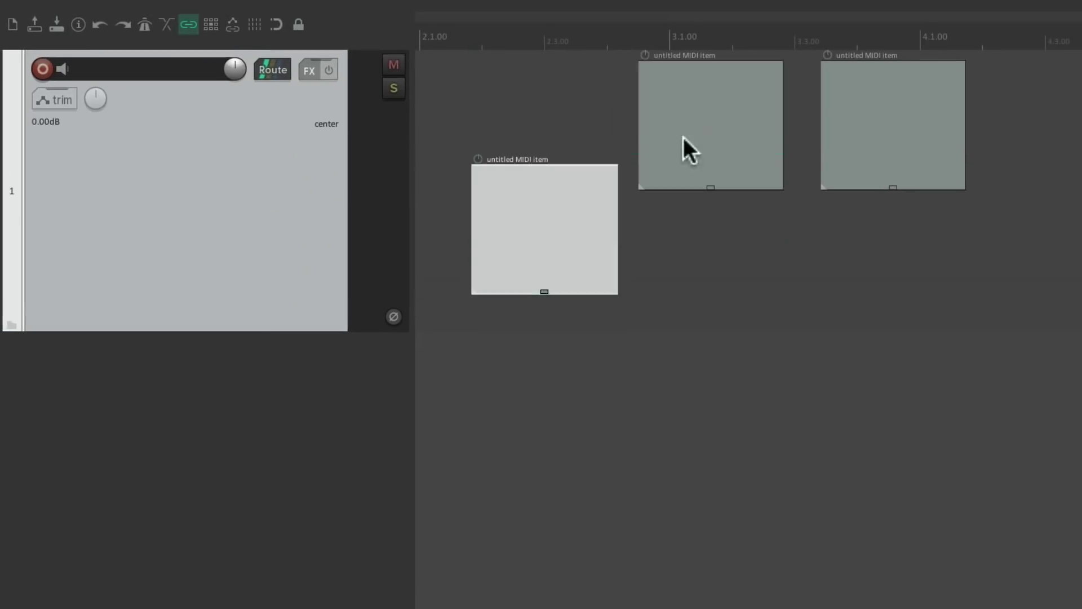
{"action": "left_click_drag", "start_coordinate": [683, 138], "coordinate": [578, 138]}
{"action": "left_click_drag", "start_coordinate": [870, 169], "coordinate": [754, 230]}
{"action": "left_click_drag", "start_coordinate": [611, 187], "coordinate": [556, 101]}
{"action": "left_click_drag", "start_coordinate": [679, 159], "coordinate": [551, 174]}
{"action": "left_click_drag", "start_coordinate": [544, 290], "coordinate": [578, 259]}
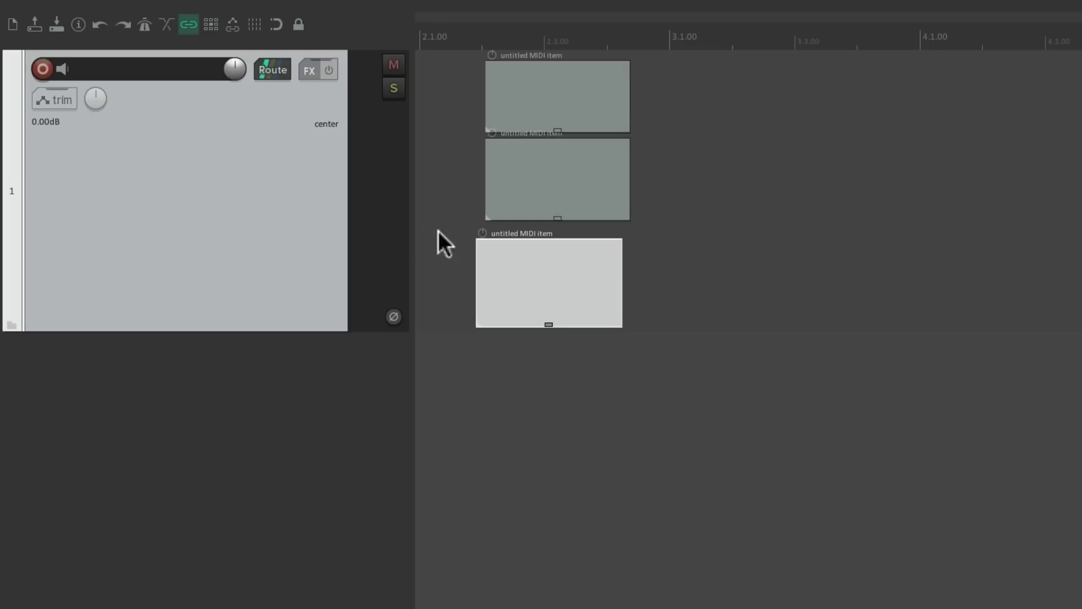
Delete the track and make Free item positioning the default for new tracks.
{"action": "key", "text": "Delete"}
{"action": "key", "text": "super+comma"}
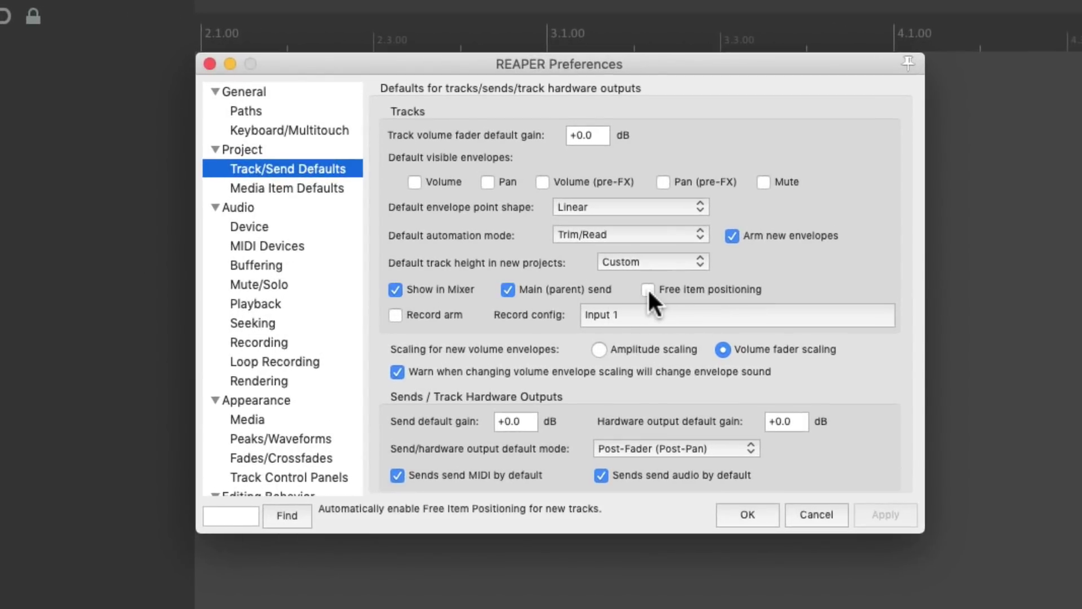
{"action": "left_click", "coordinate": [647, 289]}
{"action": "key", "text": "Return"}
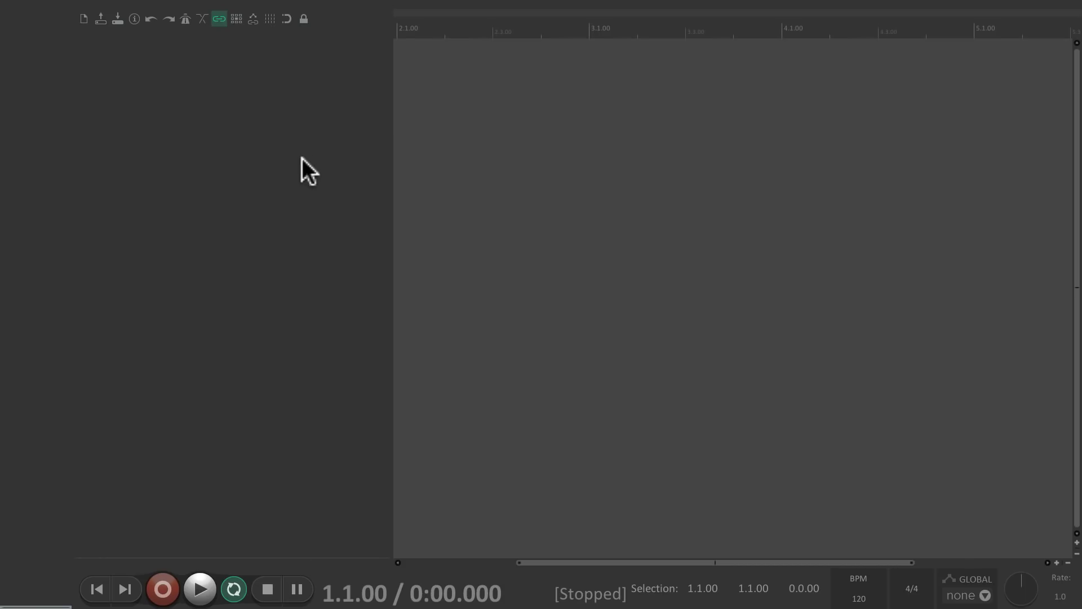
Insert a new track, draw three MIDI items, and resize and arrange them freely.
{"action": "double_click", "coordinate": [301, 157]}
{"action": "left_click_drag", "start_coordinate": [456, 155], "coordinate": [589, 253]}
{"action": "left_click_drag", "start_coordinate": [621, 131], "coordinate": [757, 234]}
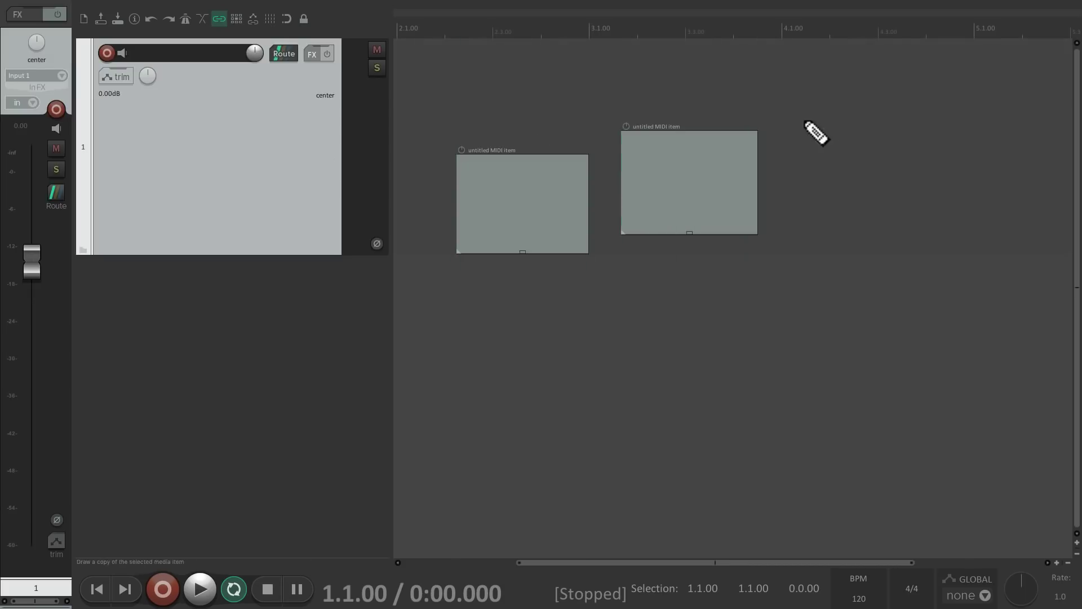
{"action": "mouse_move", "coordinate": [800, 127]}
{"action": "left_mouse_down"}
{"action": "mouse_move", "coordinate": [912, 230]}
{"action": "mouse_move", "coordinate": [859, 165]}
{"action": "left_mouse_up"}
{"action": "left_click_drag", "start_coordinate": [669, 233], "coordinate": [663, 168]}
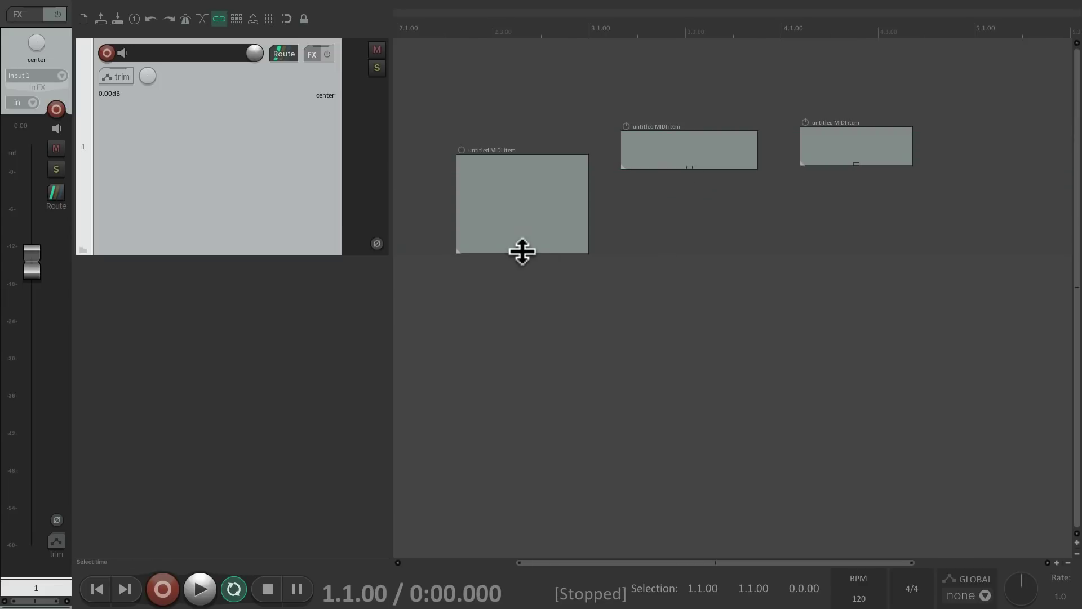
{"action": "left_click_drag", "start_coordinate": [523, 252], "coordinate": [523, 195]}
{"action": "left_click_drag", "start_coordinate": [528, 182], "coordinate": [515, 109]}
{"action": "left_click_drag", "start_coordinate": [689, 149], "coordinate": [528, 175]}
{"action": "left_click_drag", "start_coordinate": [898, 142], "coordinate": [553, 226]}
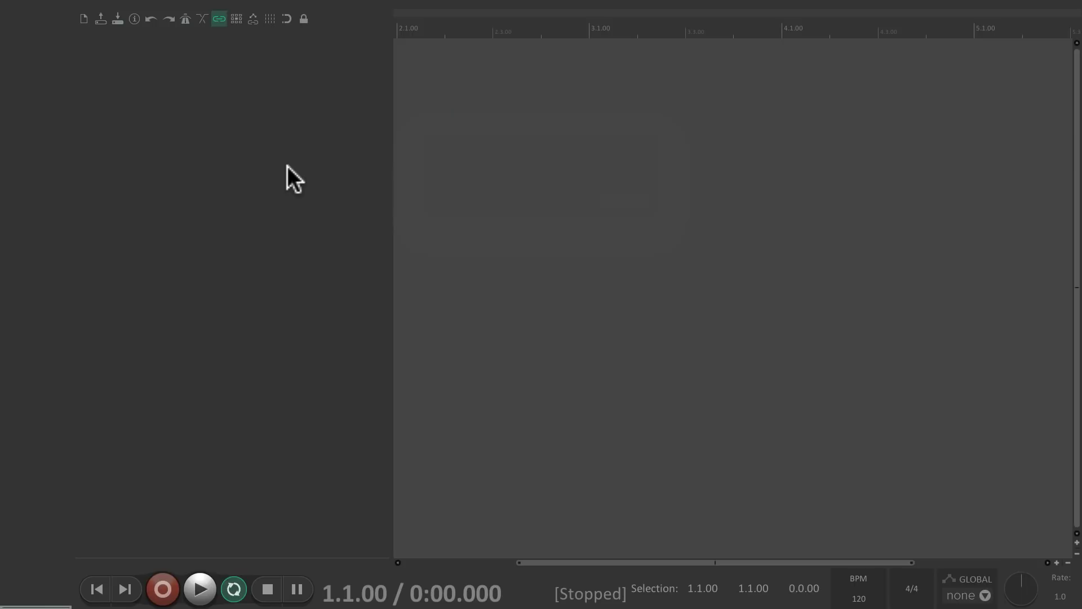
{"action": "key", "text": "super+comma"}
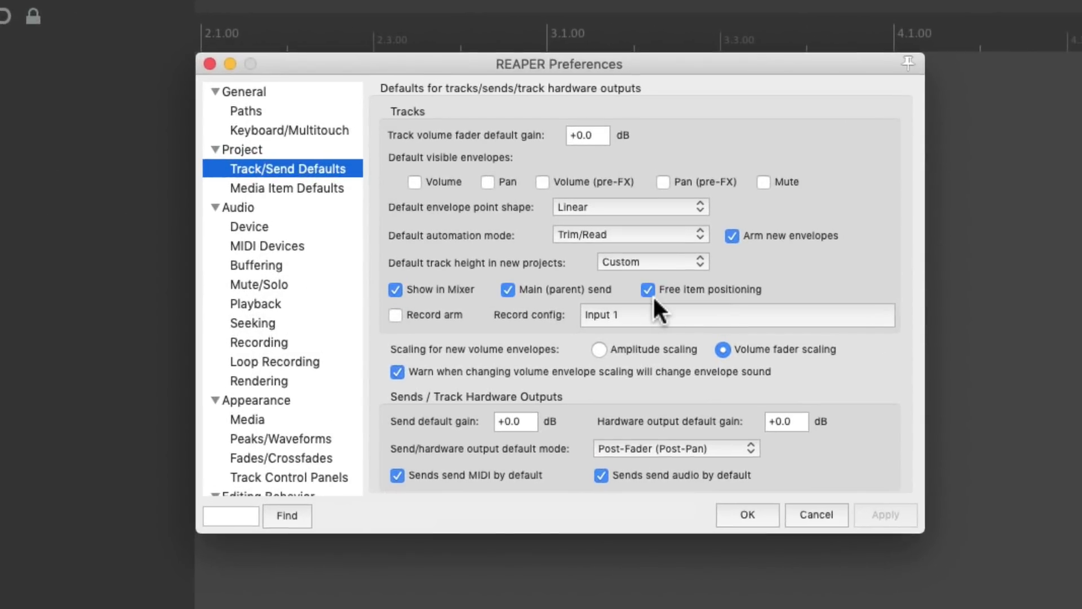
Untick Free item positioning for new tracks and review the default Record config menu.
{"action": "left_click", "coordinate": [648, 288]}
{"action": "left_click", "coordinate": [647, 318]}
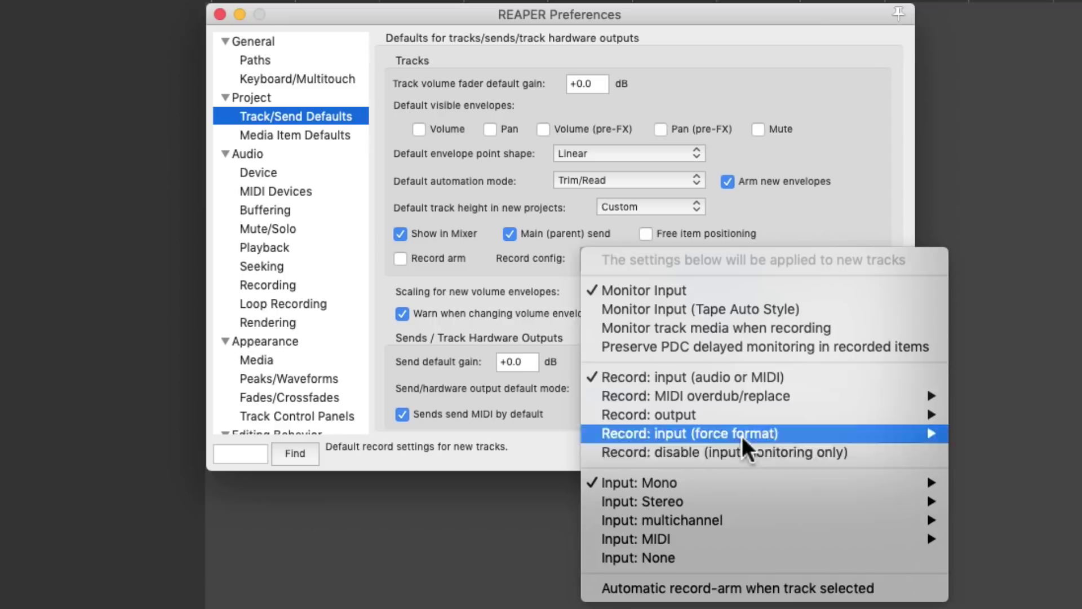
{"action": "mouse_move", "coordinate": [743, 477]}
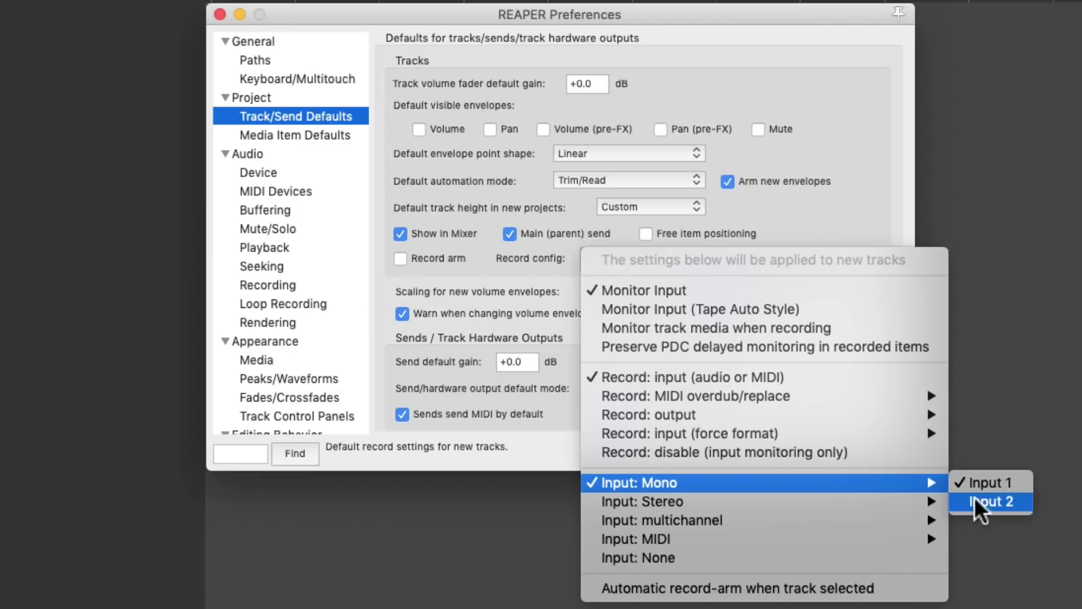
{"action": "mouse_move", "coordinate": [914, 501]}
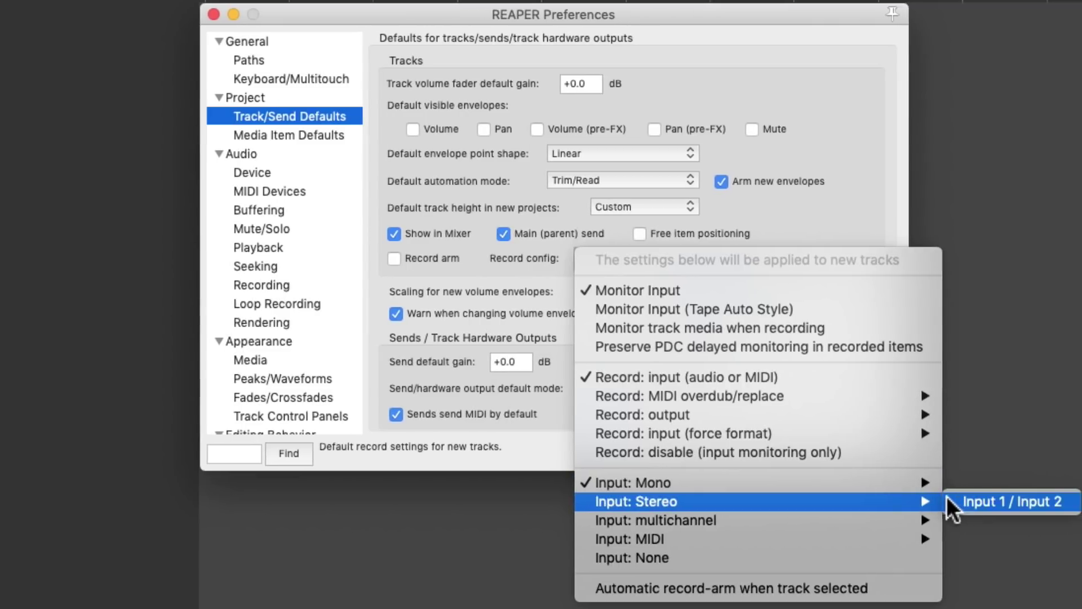
{"action": "mouse_move", "coordinate": [847, 536]}
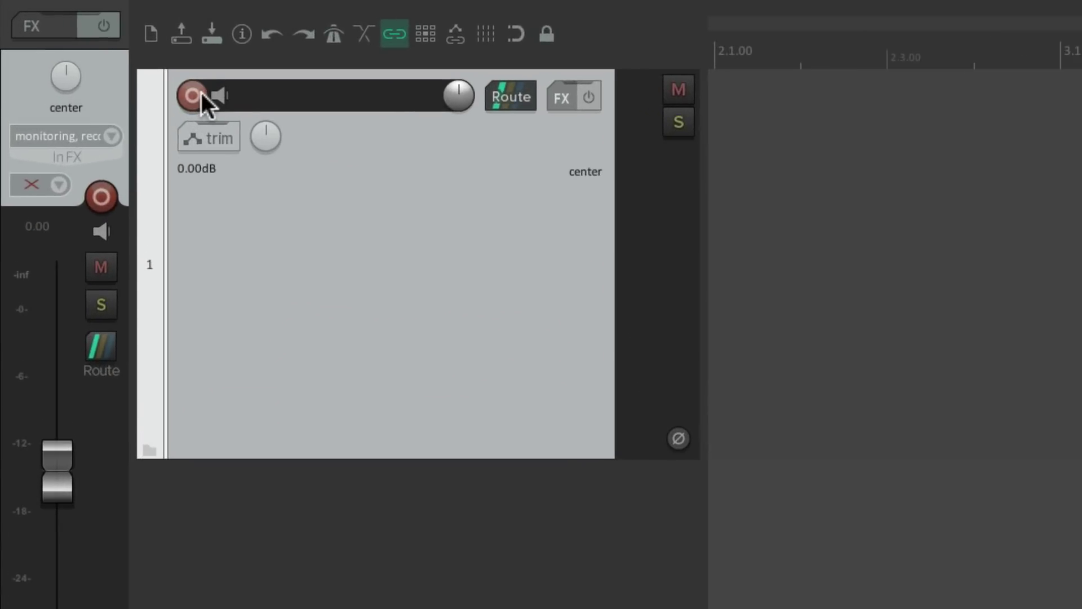
Arm the test track, review its input choices without changing them, and delete it.
{"action": "left_click", "coordinate": [110, 52]}
{"action": "left_click", "coordinate": [546, 138]}
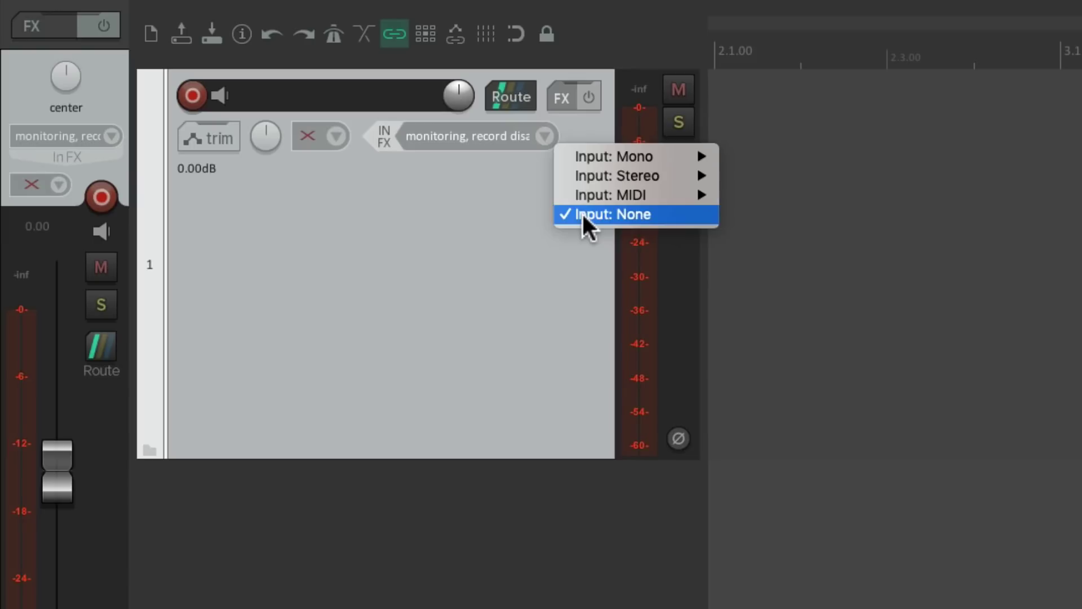
{"action": "mouse_move", "coordinate": [583, 158]}
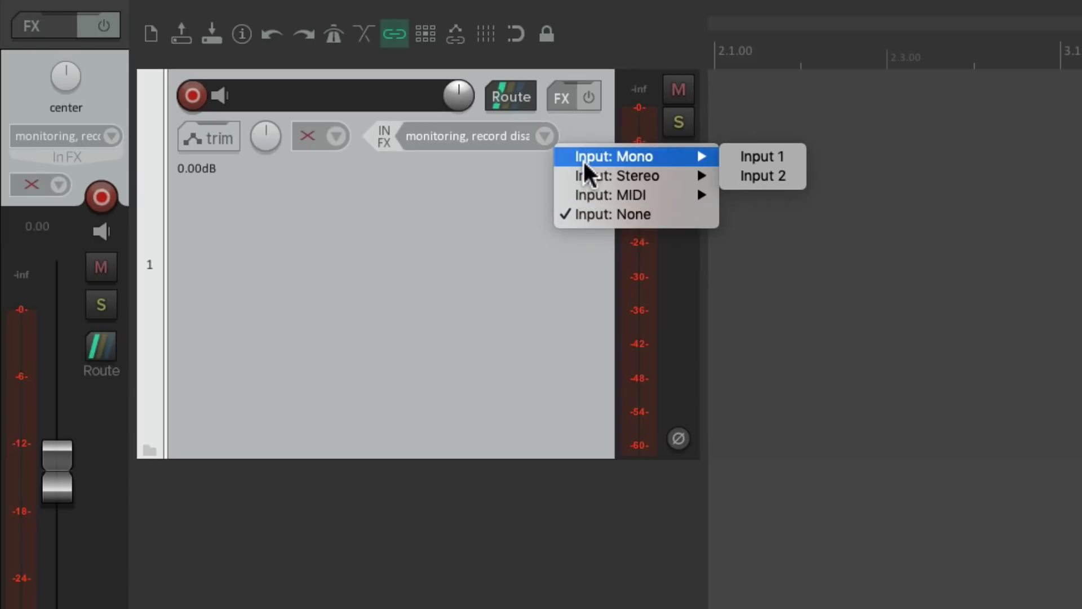
{"action": "left_click", "coordinate": [478, 186]}
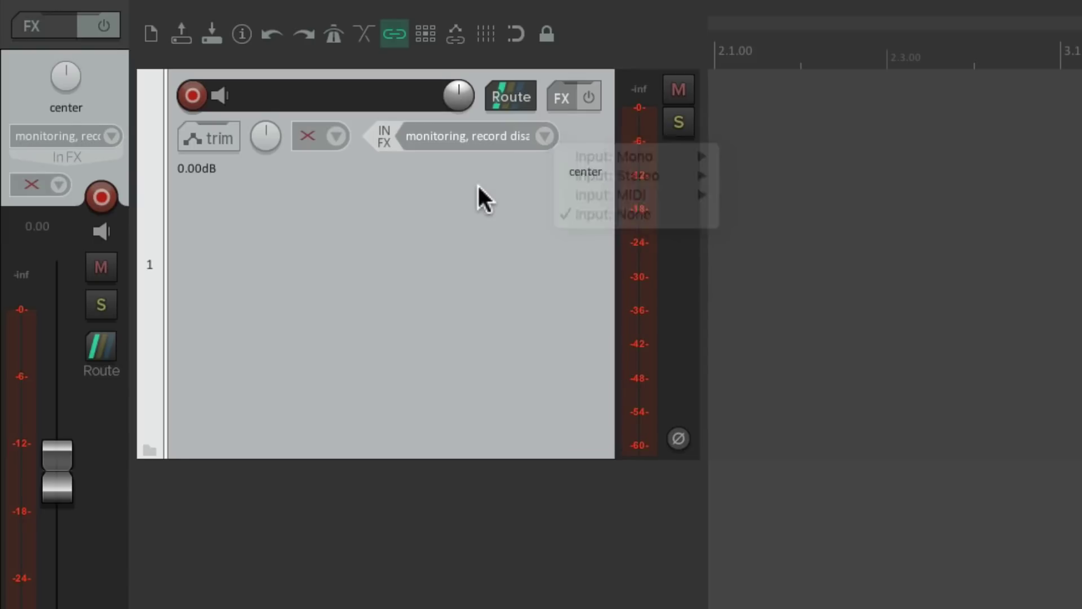
{"action": "key", "text": "Delete"}
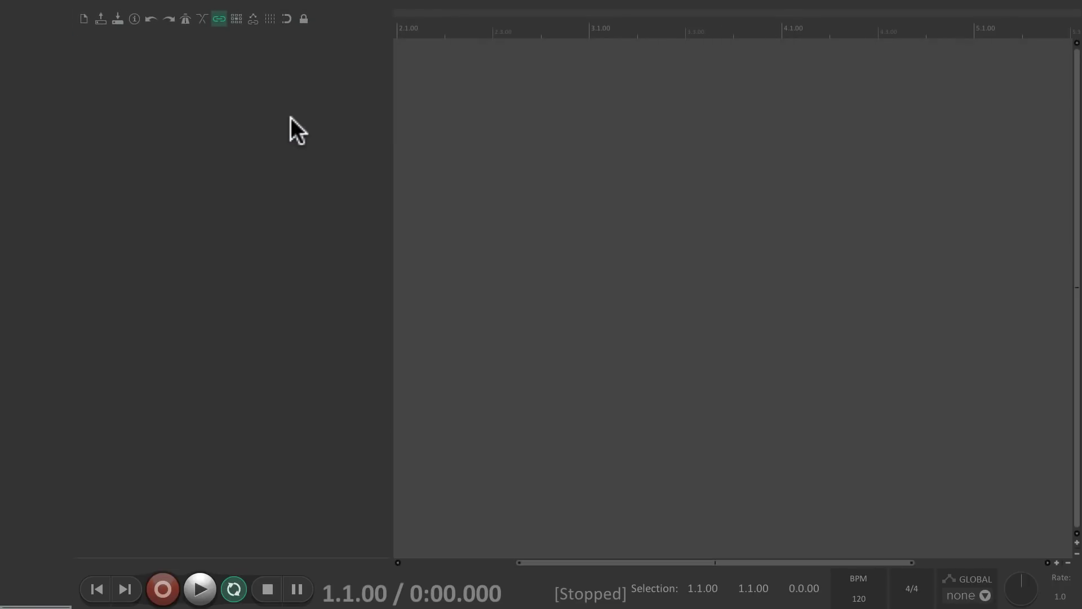
Set the new-track record input to MIDI: USB MIDI Keyboard: All Channels.
{"action": "key", "text": "super+comma"}
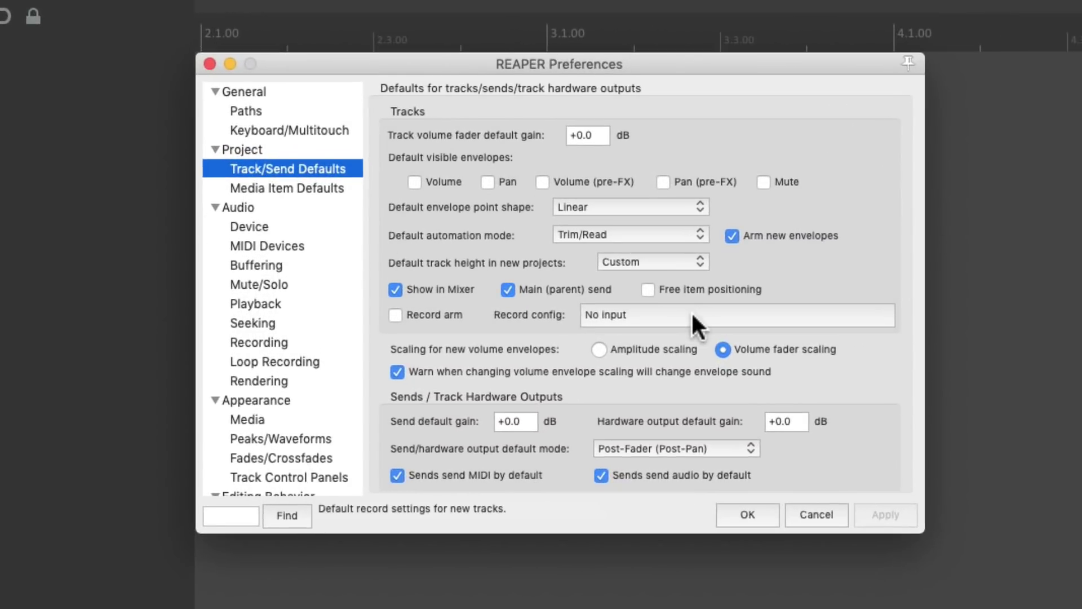
{"action": "left_click", "coordinate": [692, 314]}
{"action": "mouse_move", "coordinate": [772, 601]}
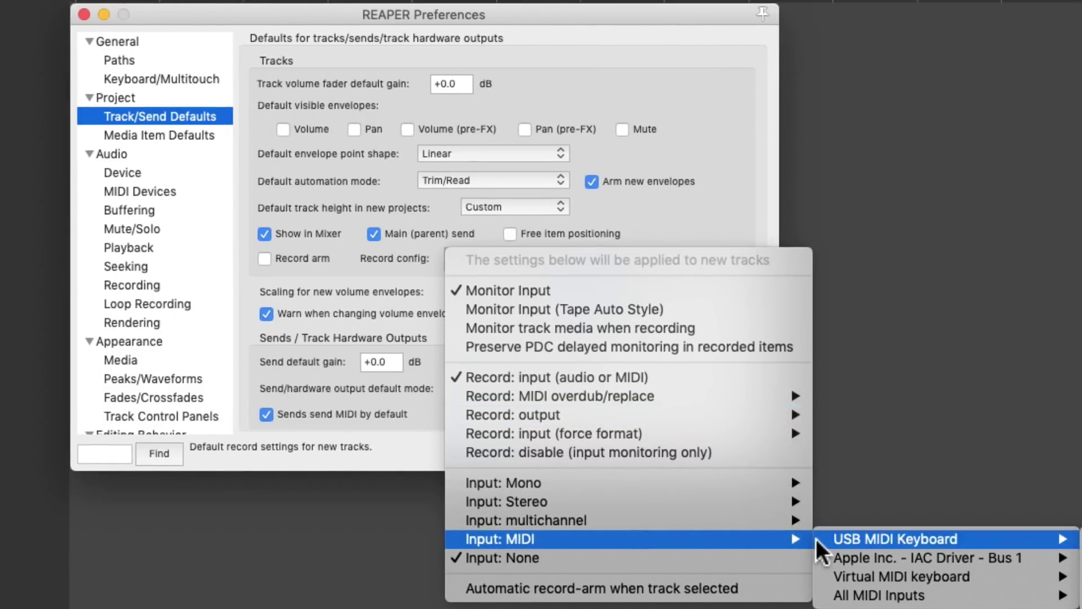
{"action": "mouse_move", "coordinate": [818, 540]}
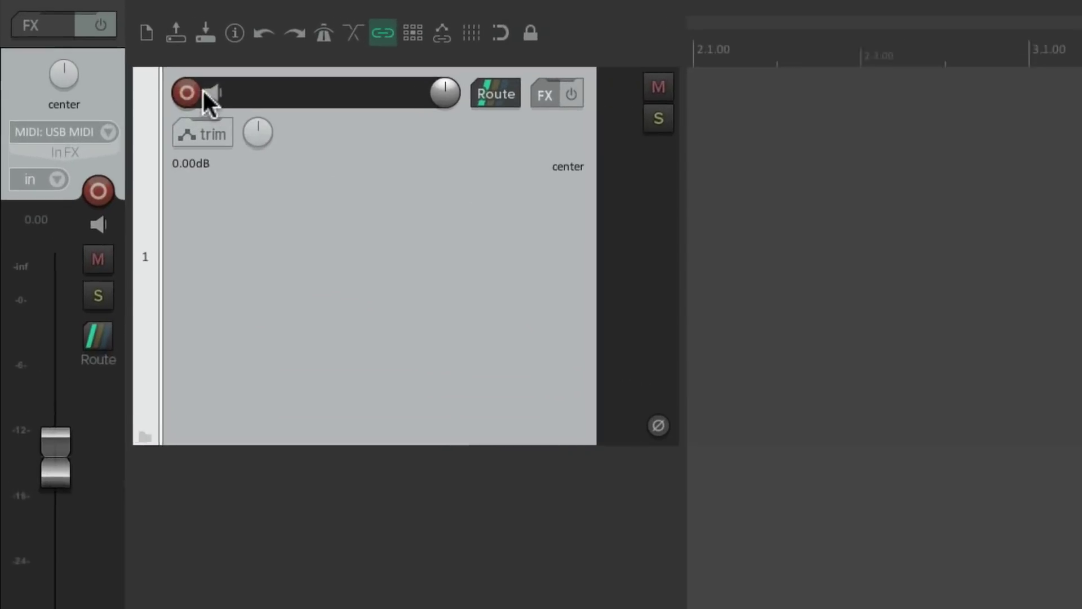
Arm the test track to check its input, delete it, and reopen Track/Send Defaults.
{"action": "left_click", "coordinate": [107, 52]}
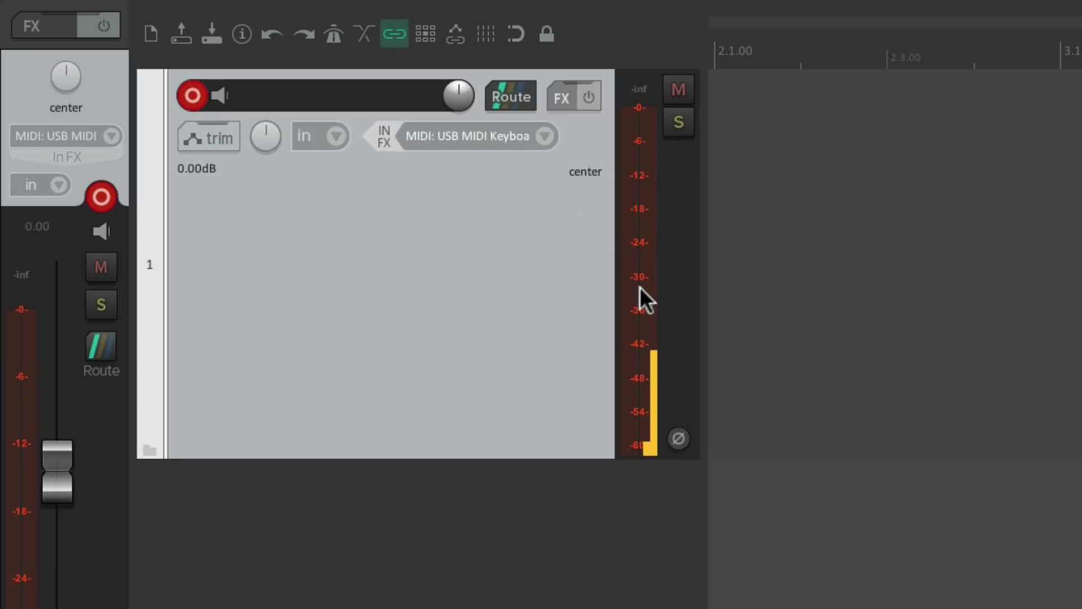
{"action": "key", "text": "Delete"}
{"action": "key", "text": "super+comma"}
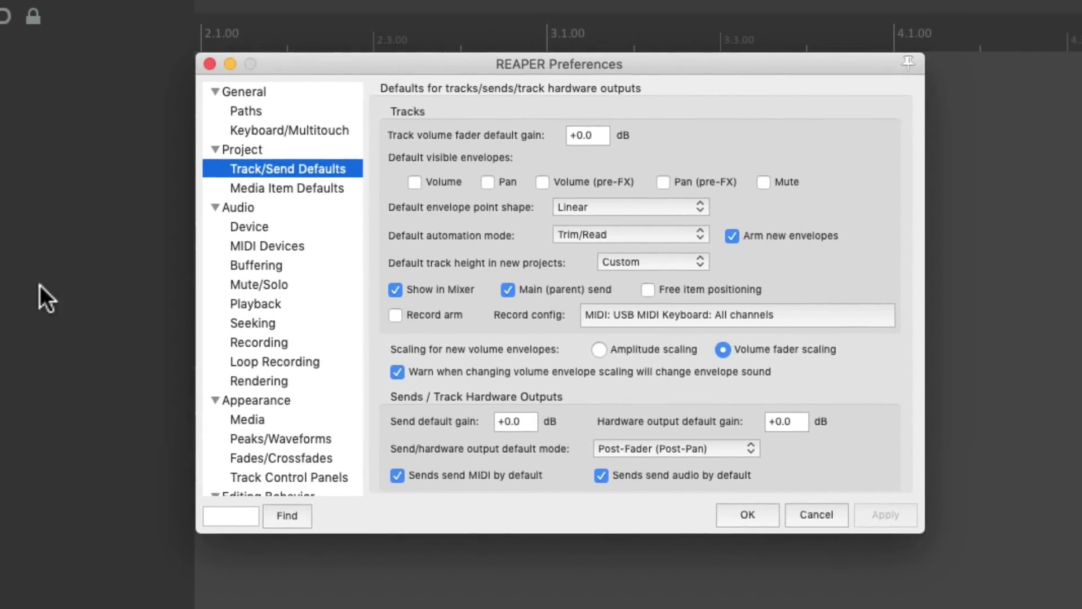
Close Preferences and insert a new track taking its input from USB MIDI Keyboard.
{"action": "left_click", "coordinate": [650, 314]}
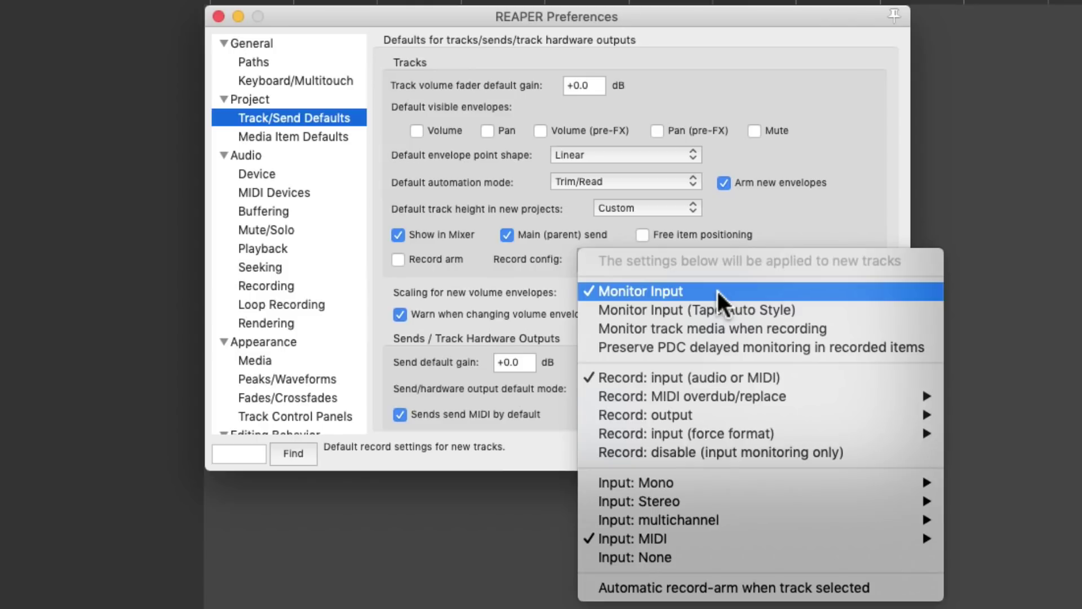
{"action": "left_click", "coordinate": [716, 288]}
{"action": "left_click", "coordinate": [733, 450]}
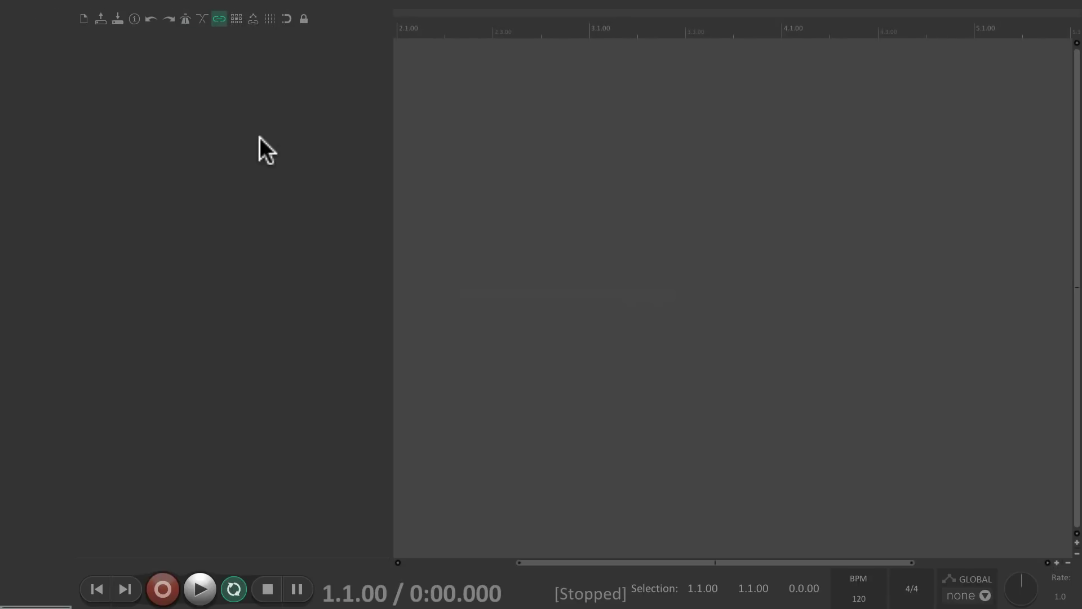
{"action": "double_click", "coordinate": [259, 138]}
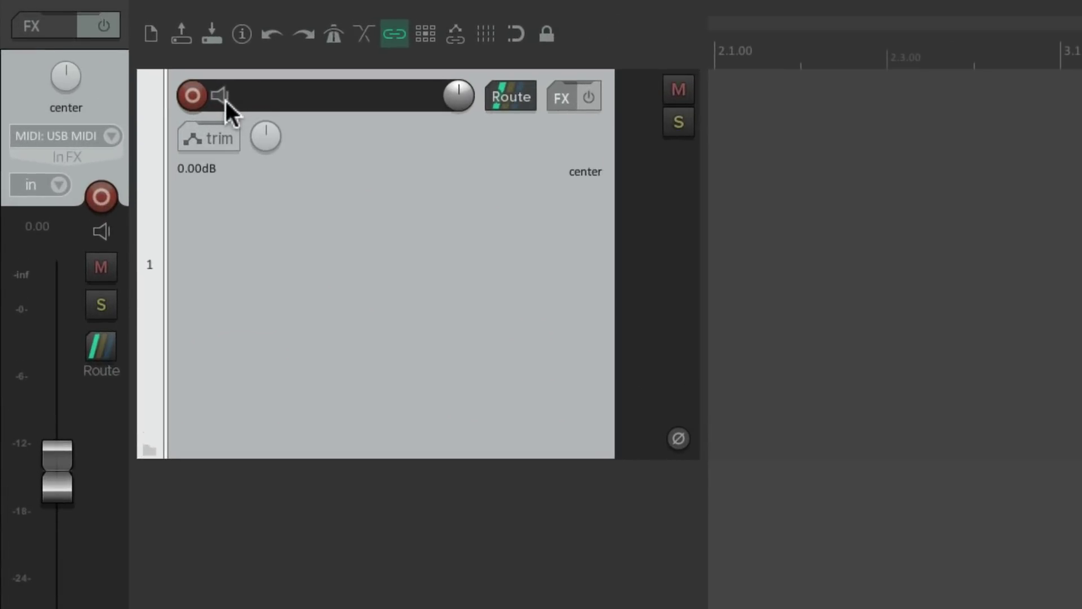
Try Monitor Input and Tape Auto Style on the test track, then turn monitoring off.
{"action": "right_click", "coordinate": [221, 97]}
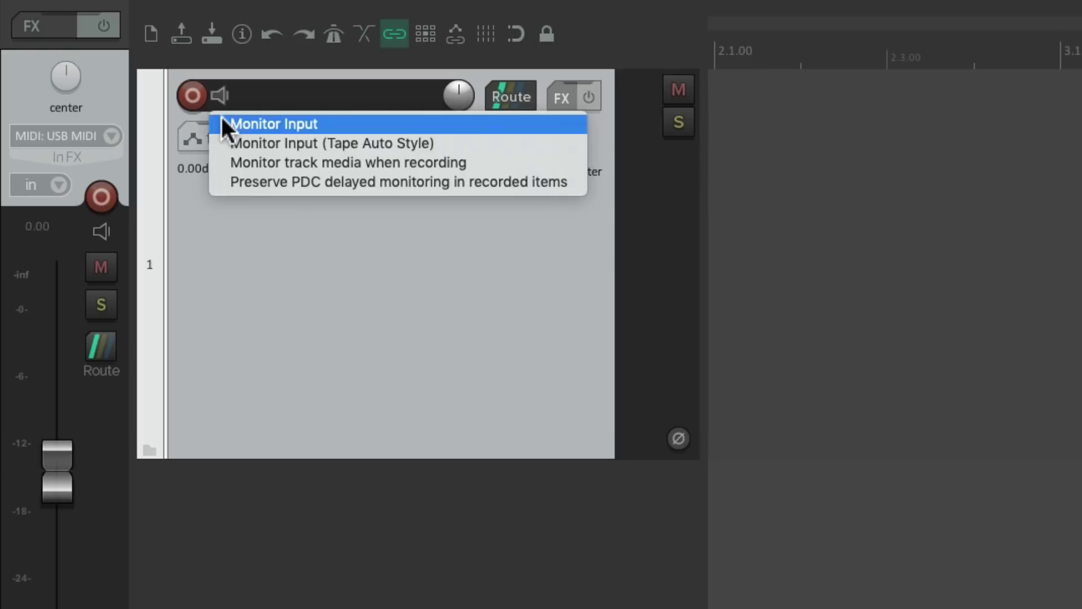
{"action": "left_click", "coordinate": [221, 117]}
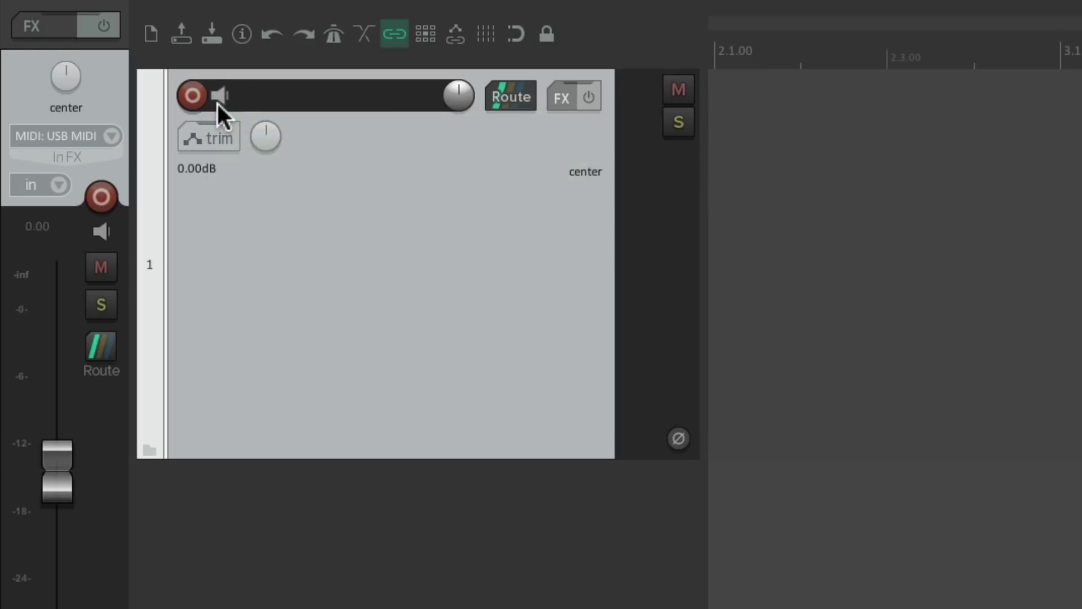
{"action": "right_click", "coordinate": [218, 104]}
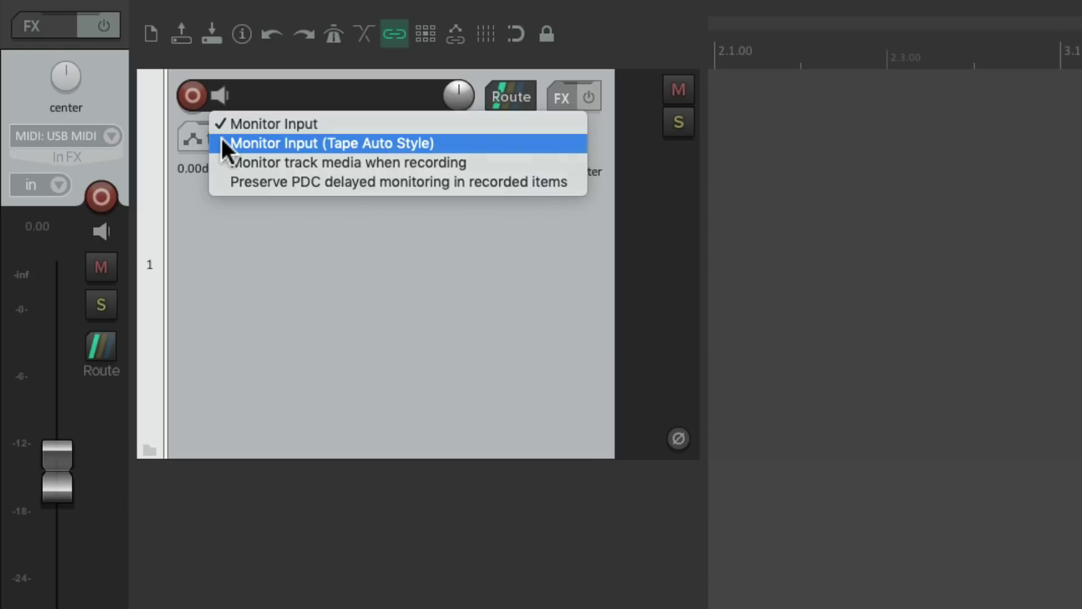
{"action": "left_click", "coordinate": [221, 141]}
{"action": "right_click", "coordinate": [221, 103]}
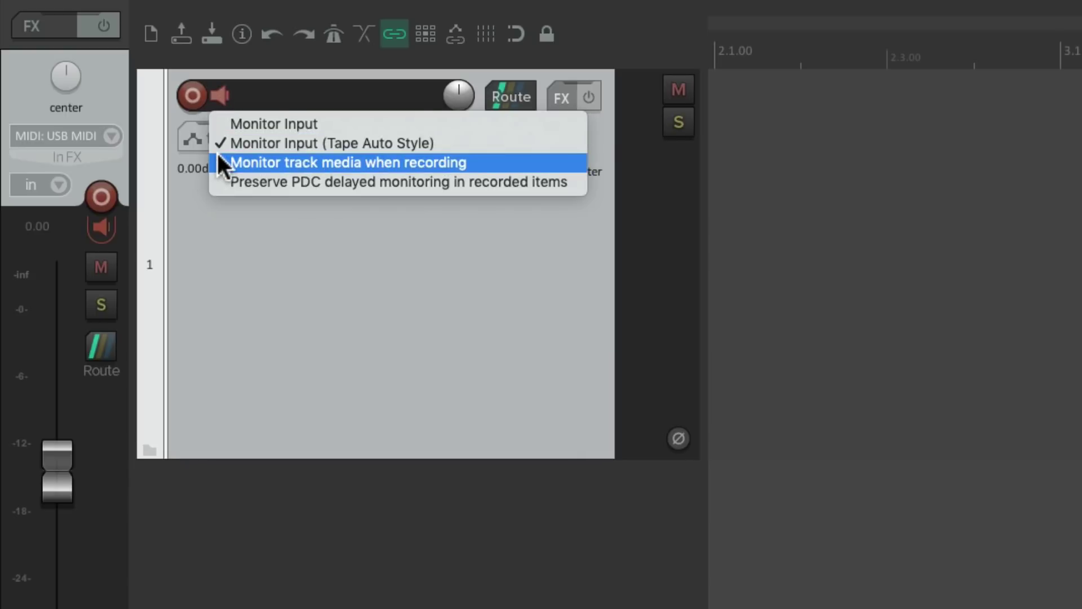
{"action": "left_click", "coordinate": [219, 127]}
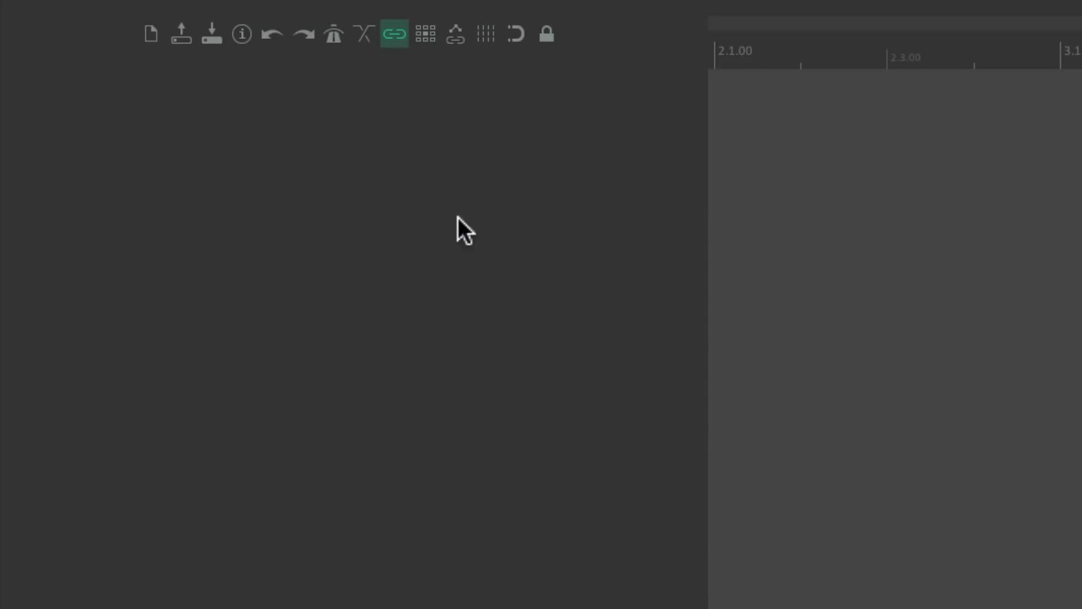
Default new tracks to Monitor Input while keeping Record: input (audio or MIDI).
{"action": "key", "text": "super+comma"}
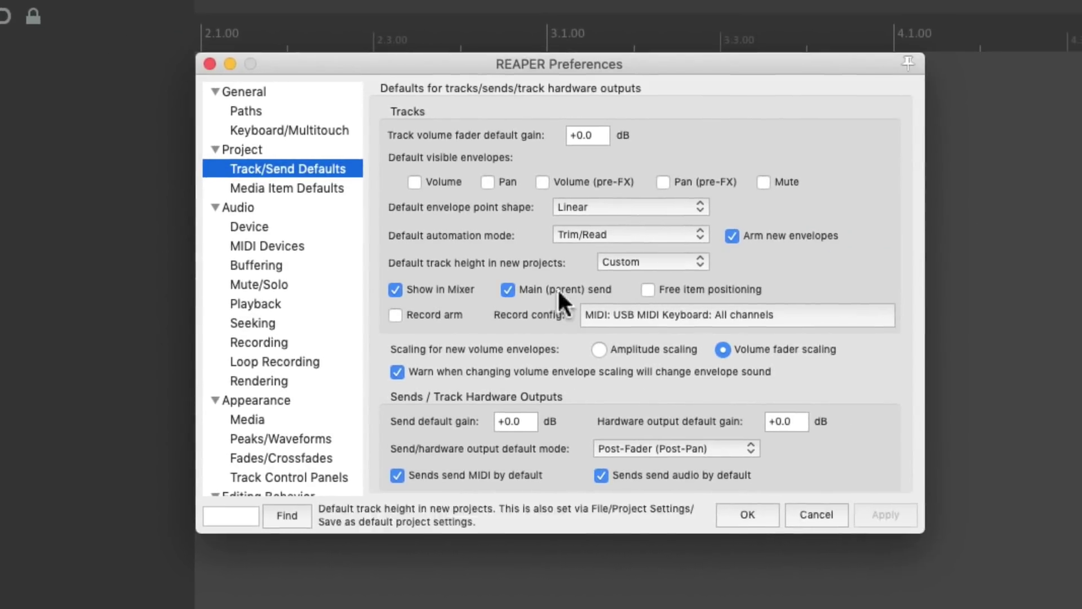
{"action": "left_click", "coordinate": [705, 314]}
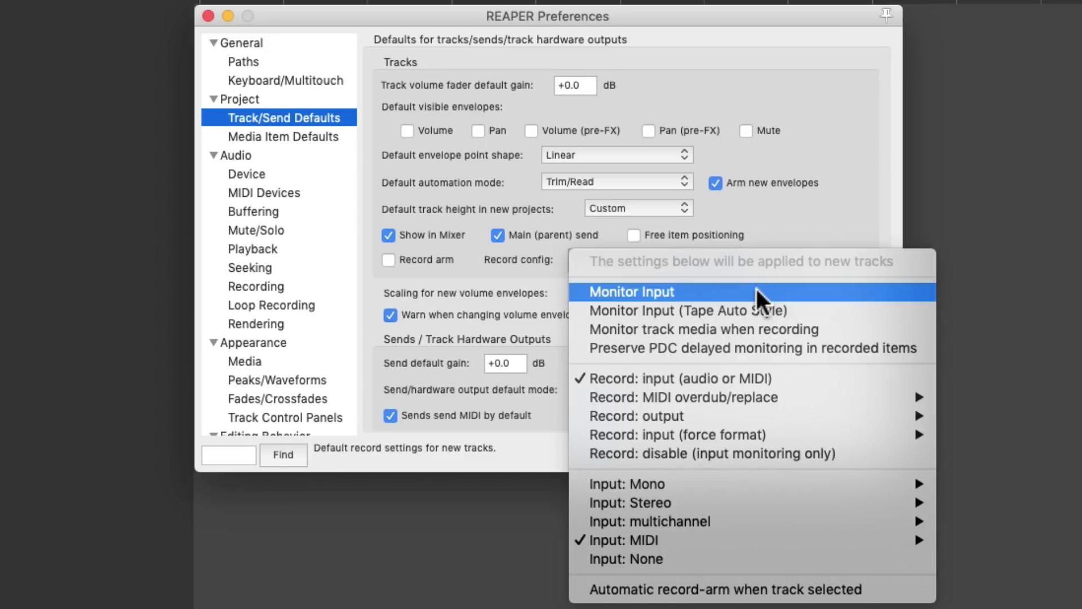
{"action": "left_click", "coordinate": [757, 290]}
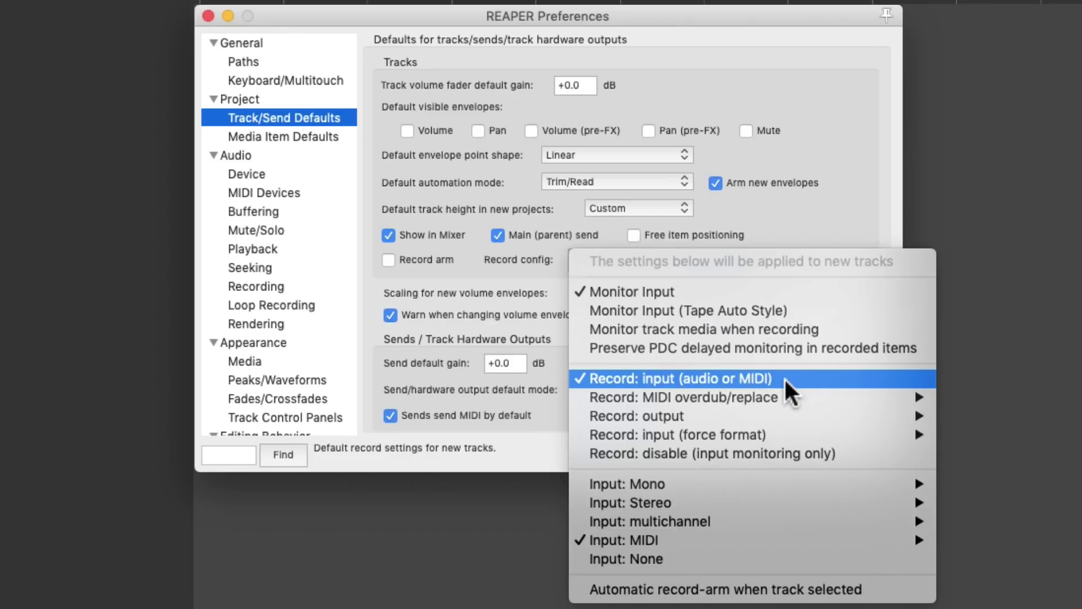
{"action": "mouse_move", "coordinate": [837, 397]}
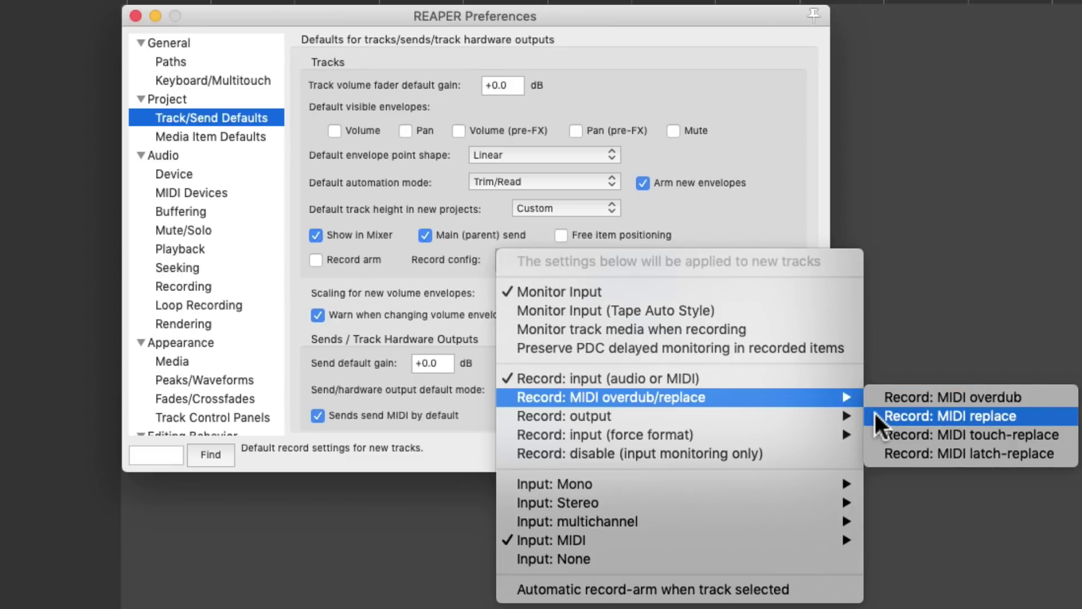
{"action": "mouse_move", "coordinate": [740, 415]}
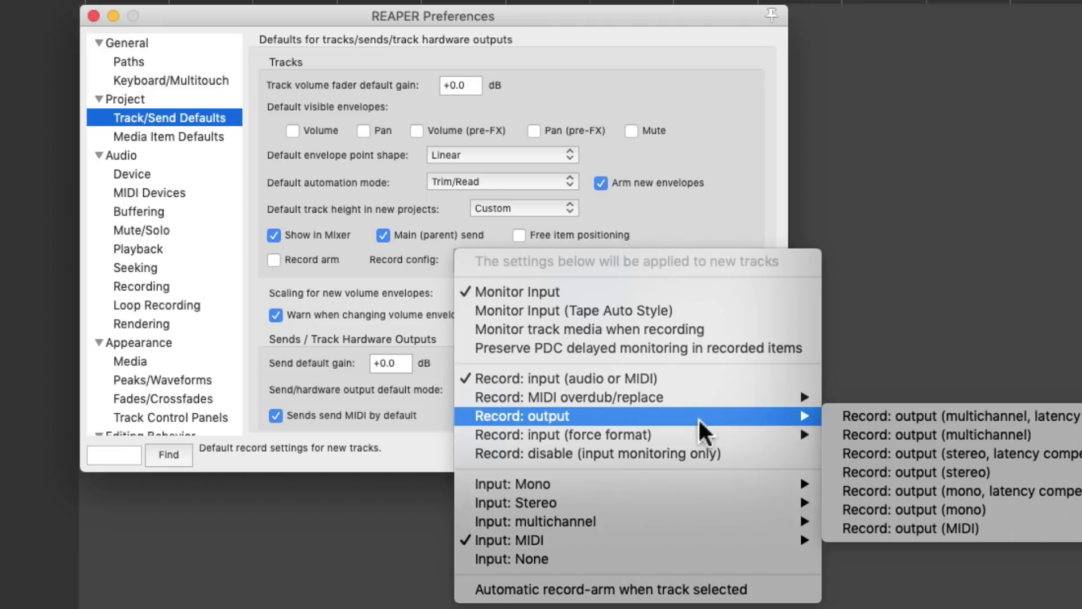
{"action": "mouse_move", "coordinate": [689, 434]}
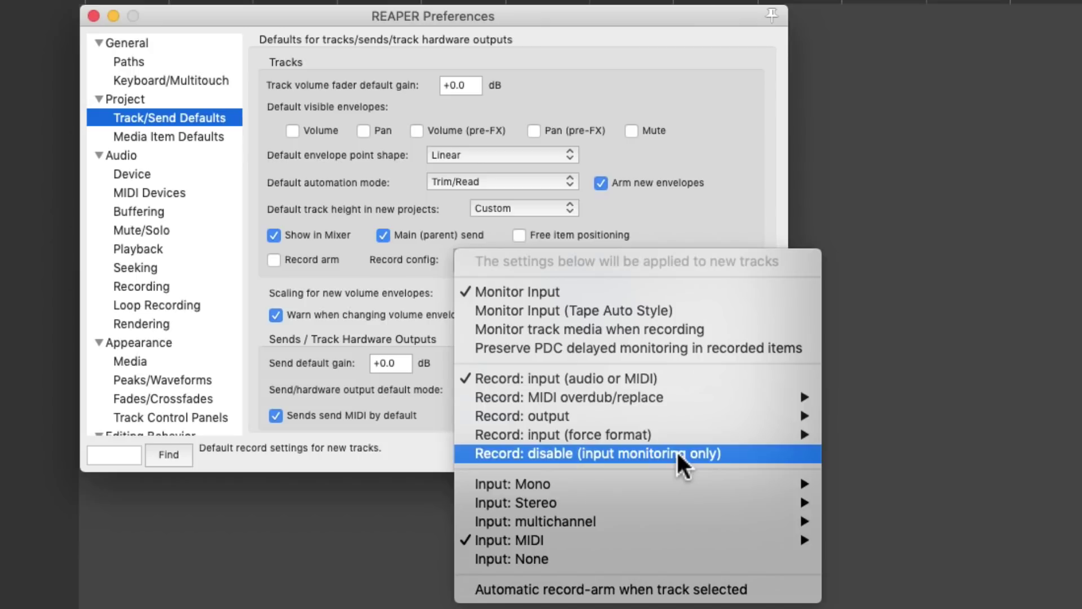
{"action": "left_click", "coordinate": [684, 378]}
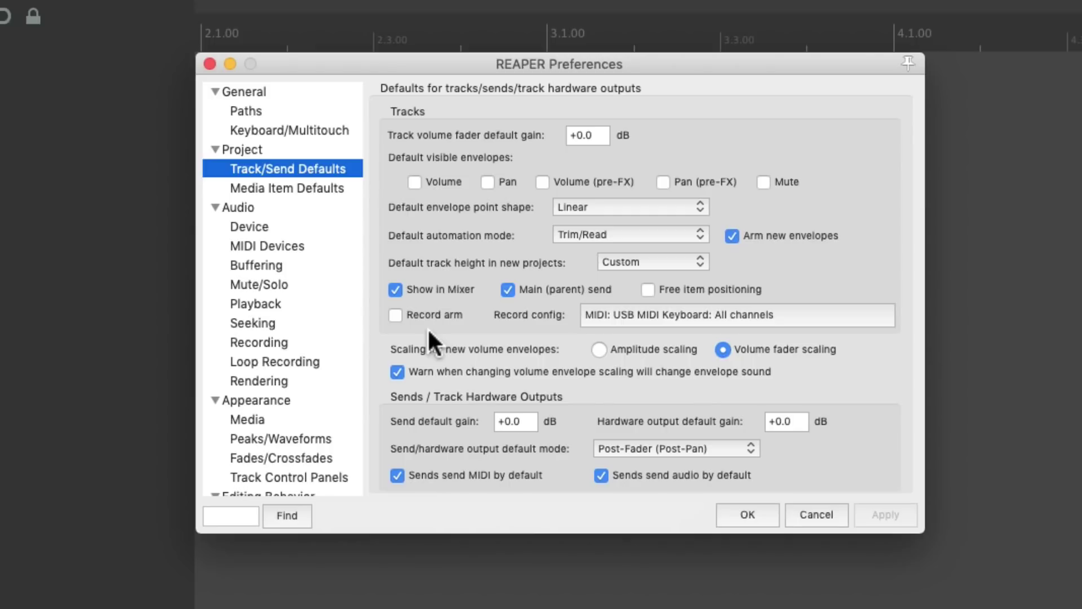
Make new tracks record-armed by default and add a track to test it.
{"action": "left_click", "coordinate": [395, 313]}
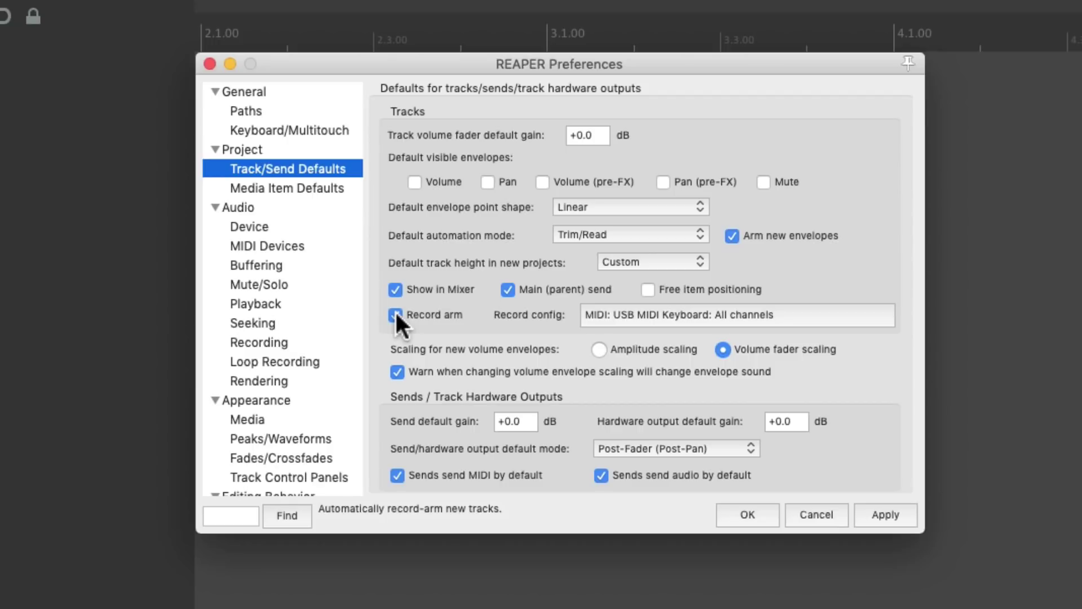
{"action": "key", "text": "Return"}
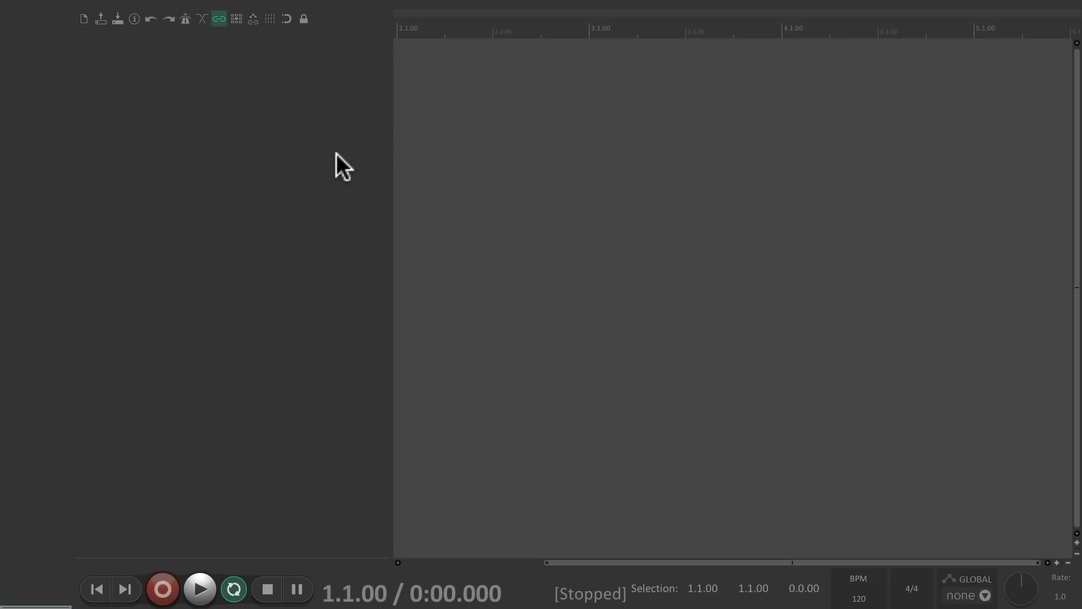
{"action": "double_click", "coordinate": [309, 161]}
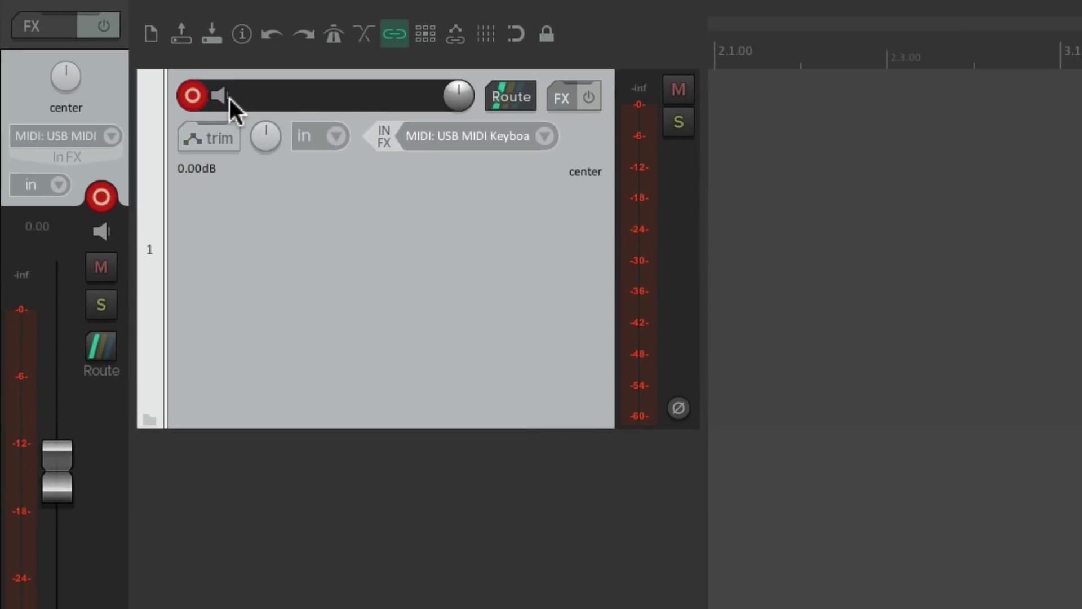
Toggle track 1's record arm off, on, and off again, leaving it disarmed.
{"action": "left_click", "coordinate": [192, 95]}
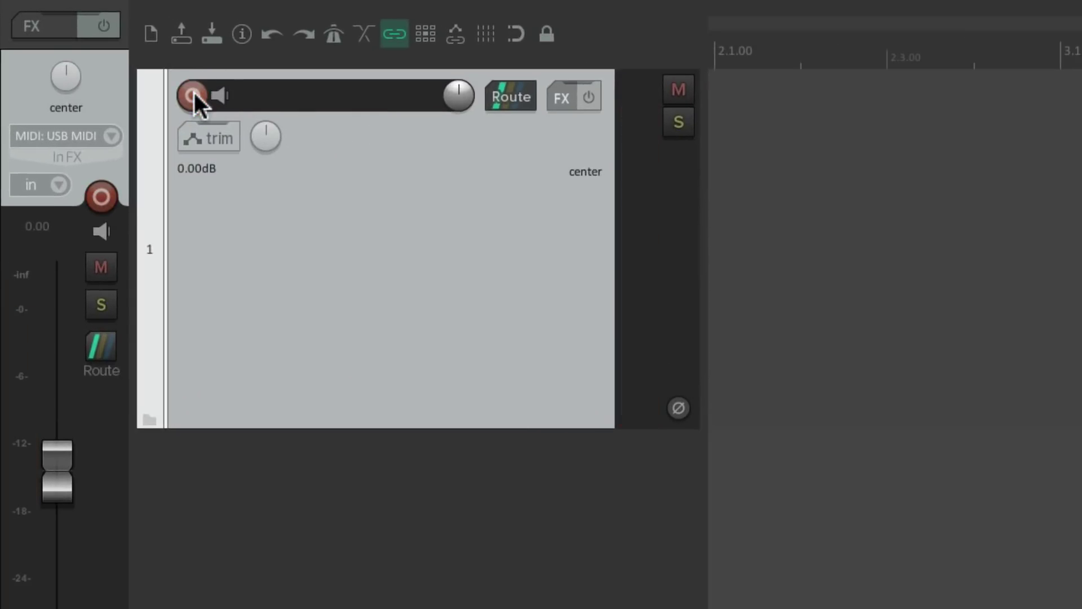
{"action": "left_click", "coordinate": [192, 95]}
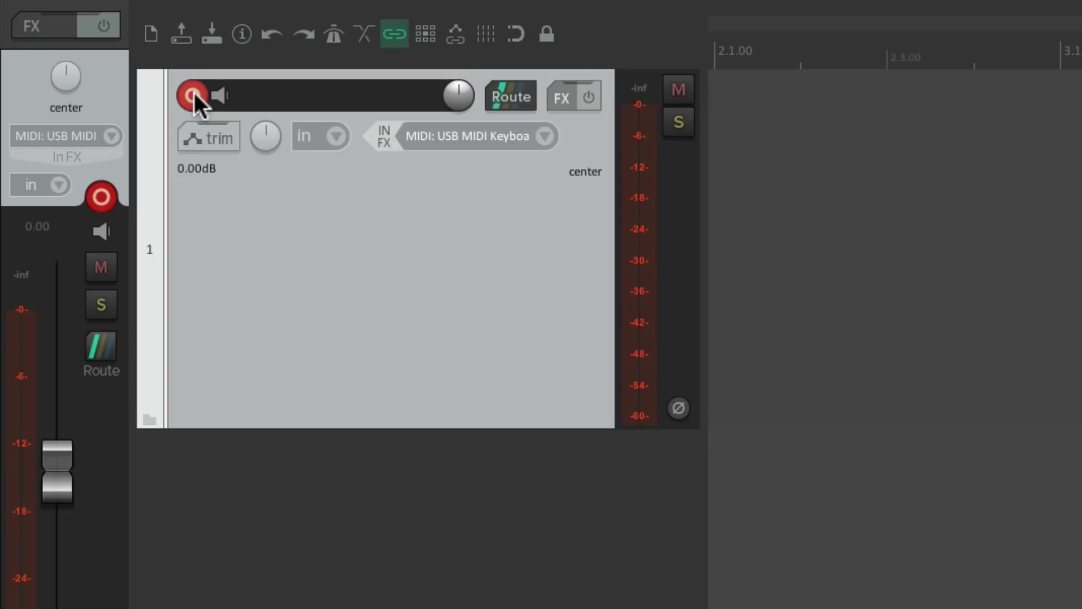
{"action": "left_click", "coordinate": [193, 93]}
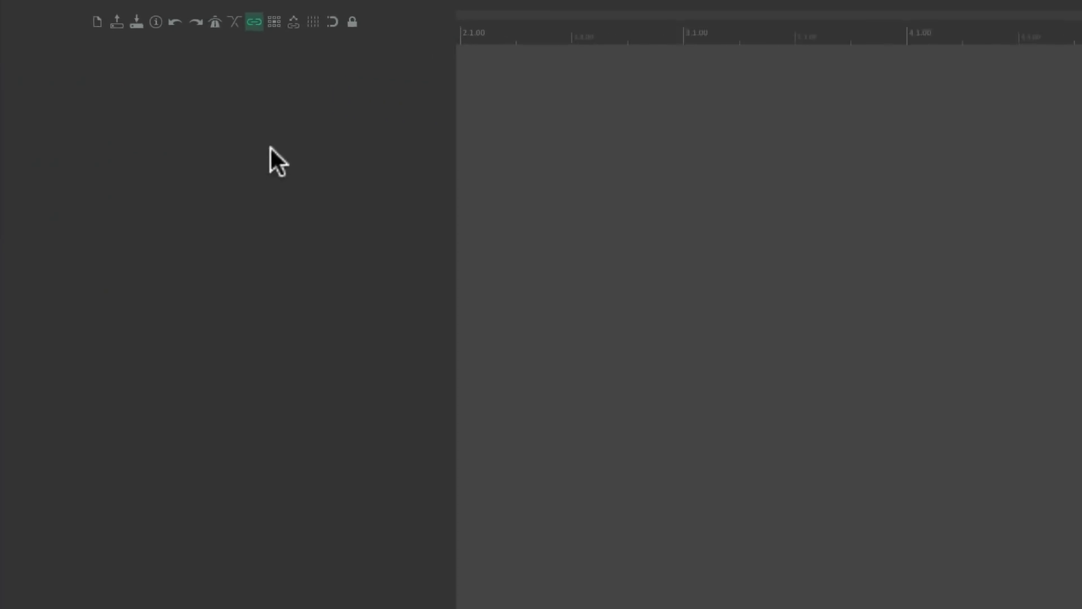
Untick Record arm in Track/Send Defaults so new tracks are no longer armed by default.
{"action": "key", "text": "super+comma"}
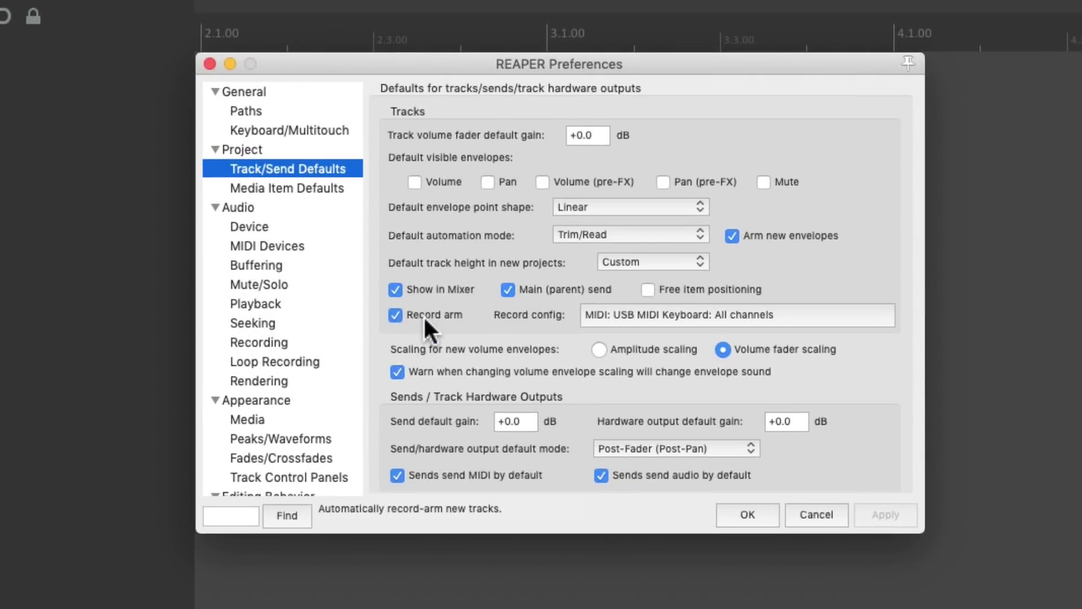
{"action": "left_click", "coordinate": [395, 315]}
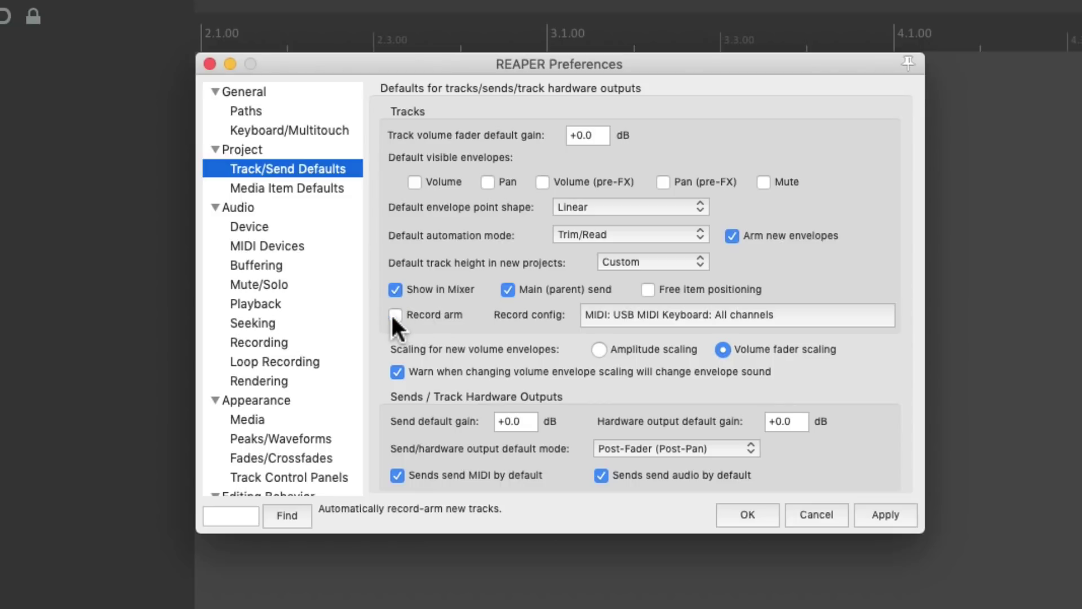
{"action": "key", "text": "Return"}
Test with a new track by arming and disarming it, delete it, and reopen Preferences.
{"action": "double_click", "coordinate": [270, 141]}
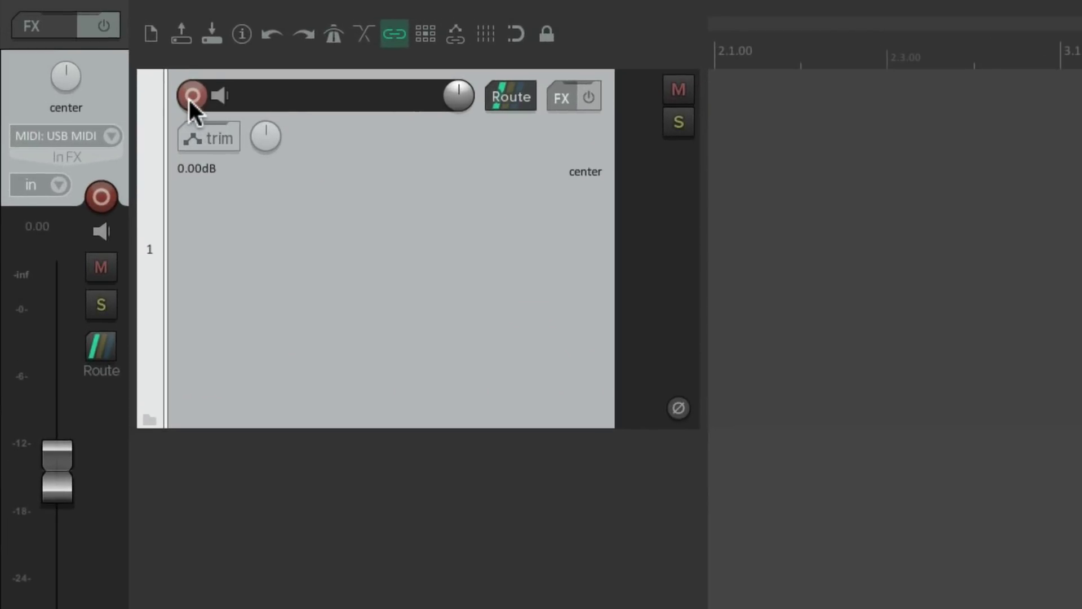
{"action": "left_click", "coordinate": [192, 95]}
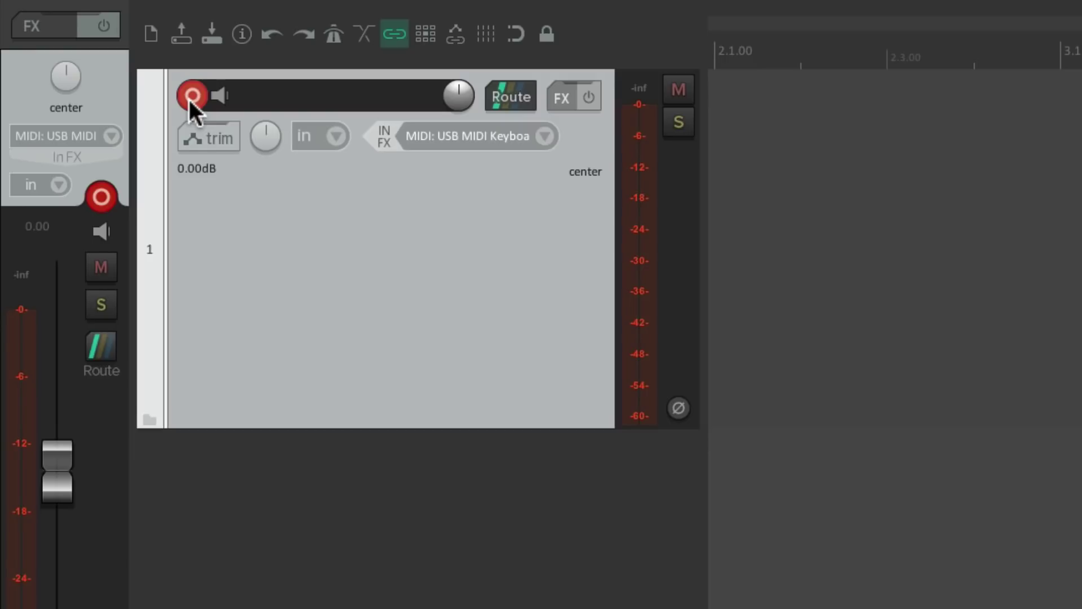
{"action": "left_click", "coordinate": [192, 95]}
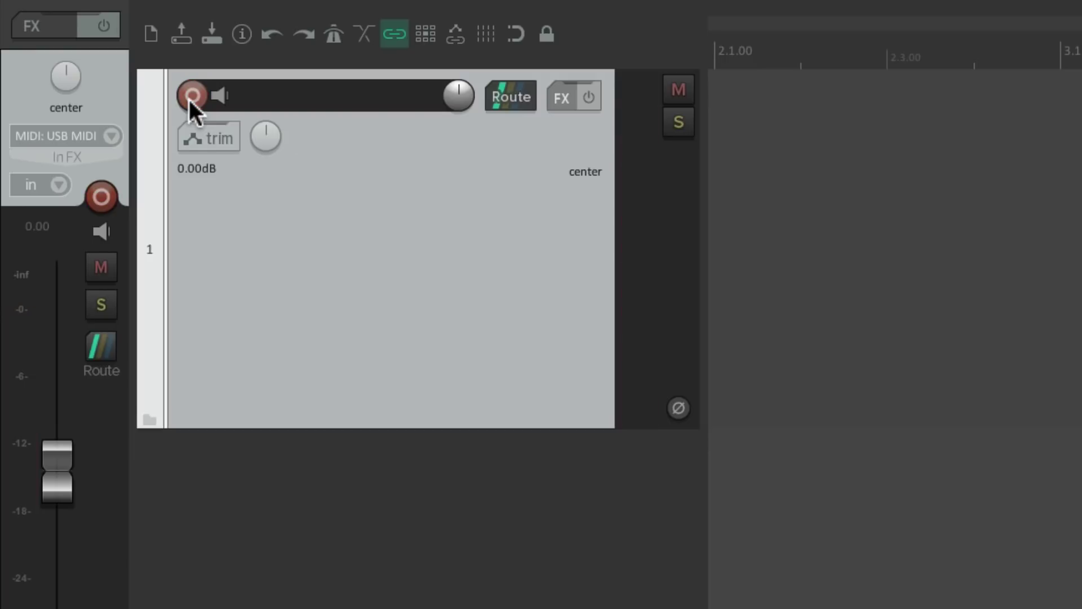
{"action": "key", "text": "Delete"}
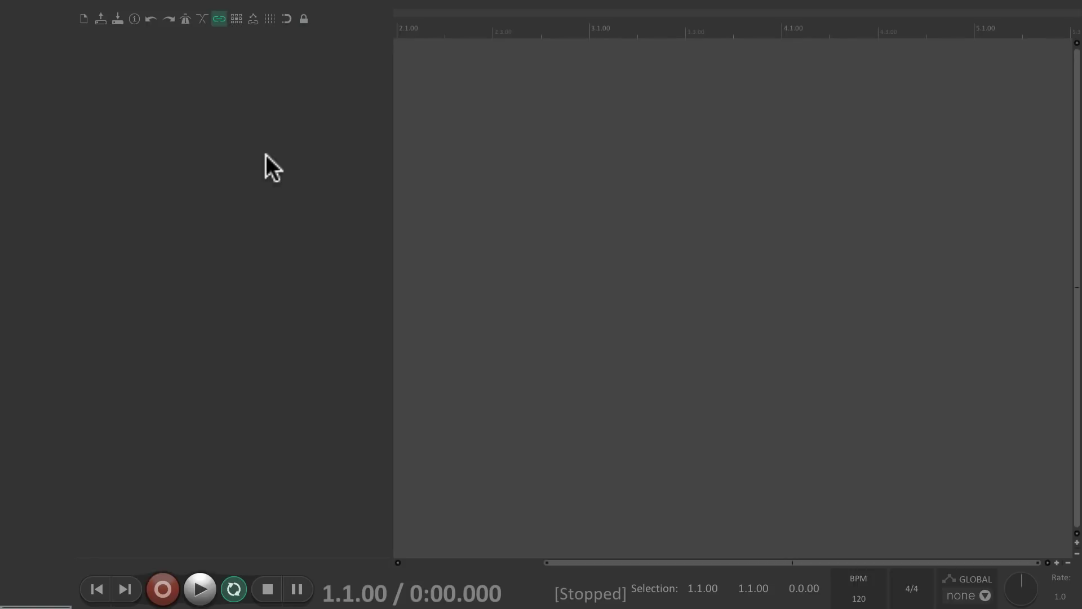
{"action": "key", "text": "super+comma"}
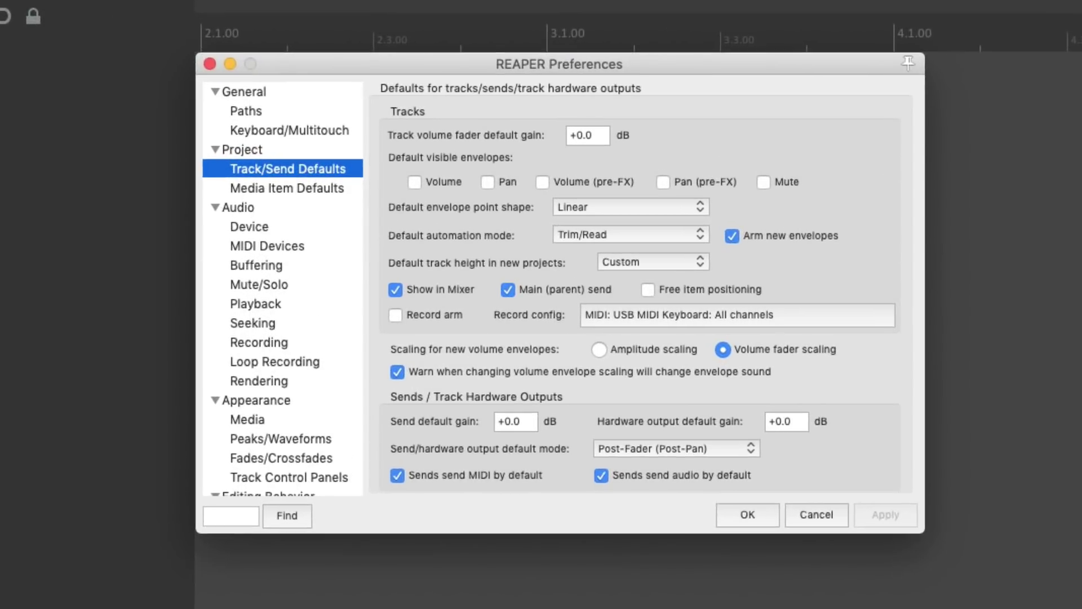
Set new-track defaults to 'Automatic record-arm when track selected', then insert a new track 1.
{"action": "left_click", "coordinate": [792, 310]}
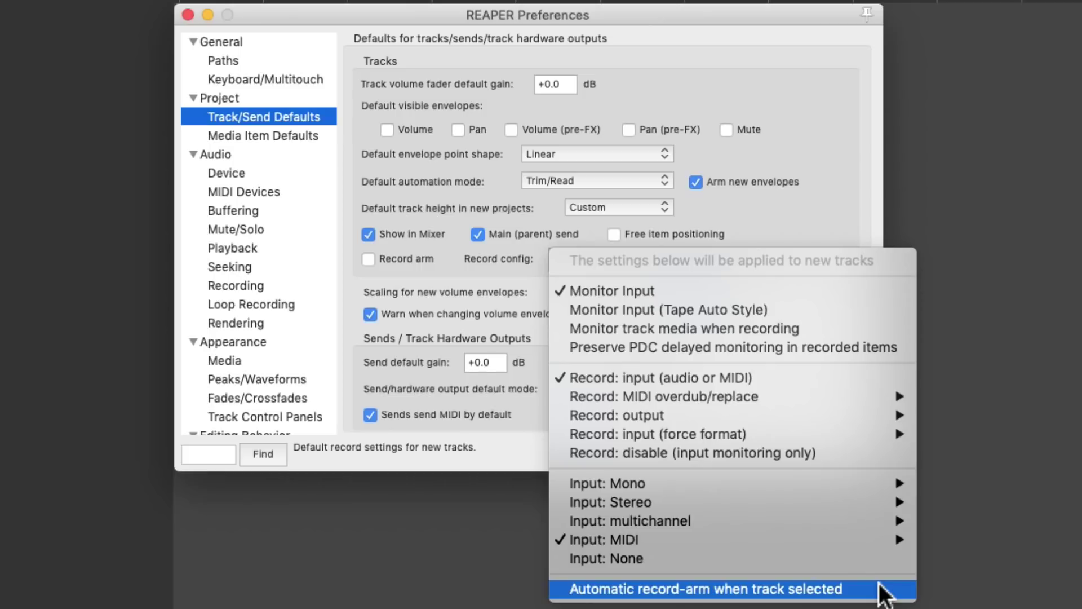
{"action": "left_click", "coordinate": [879, 589]}
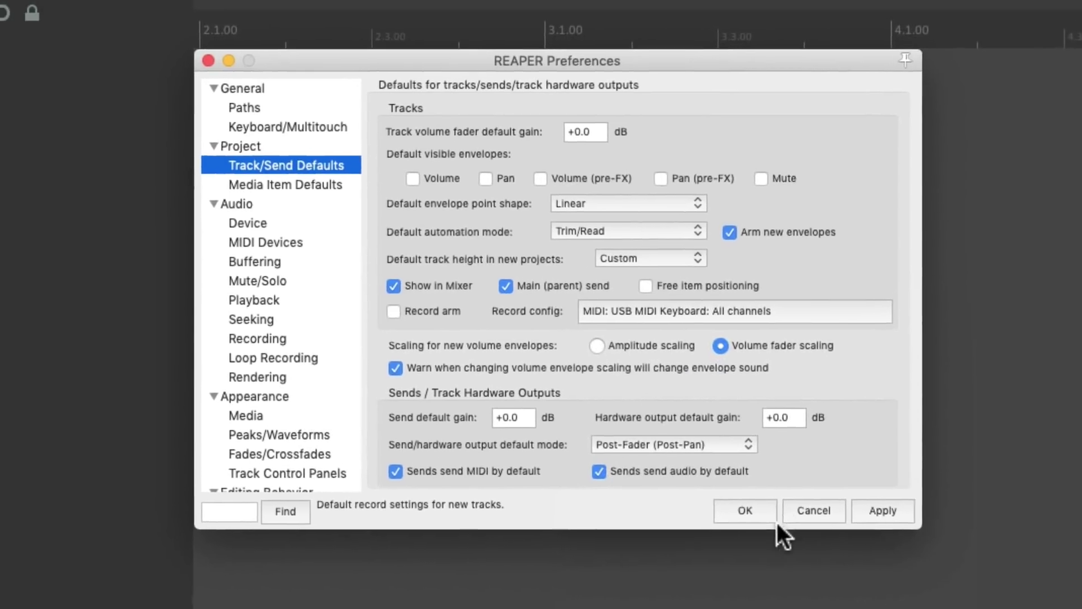
{"action": "left_click", "coordinate": [778, 451]}
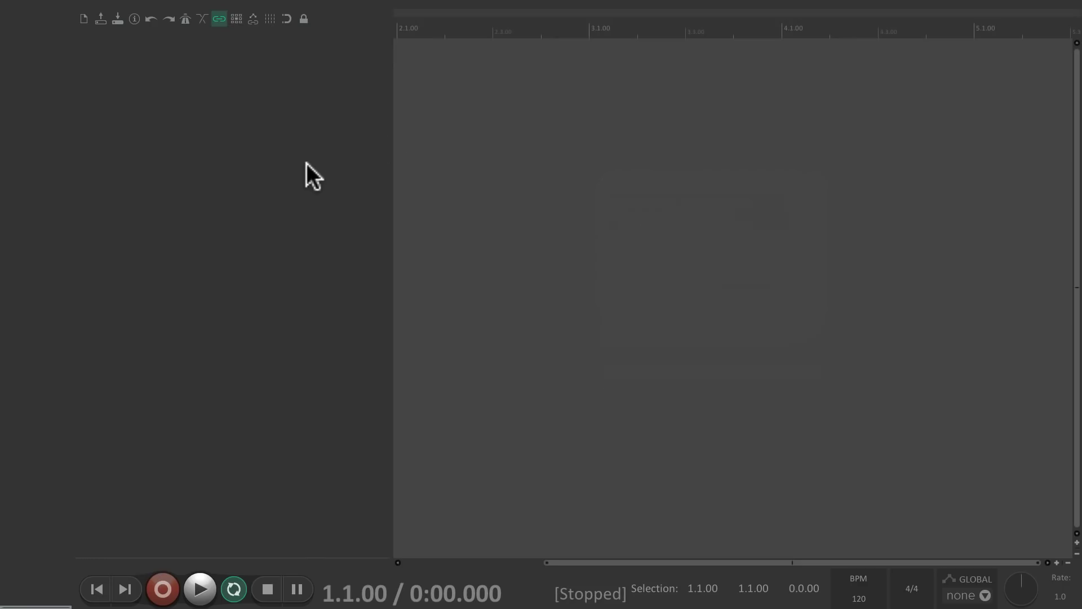
{"action": "double_click", "coordinate": [293, 139]}
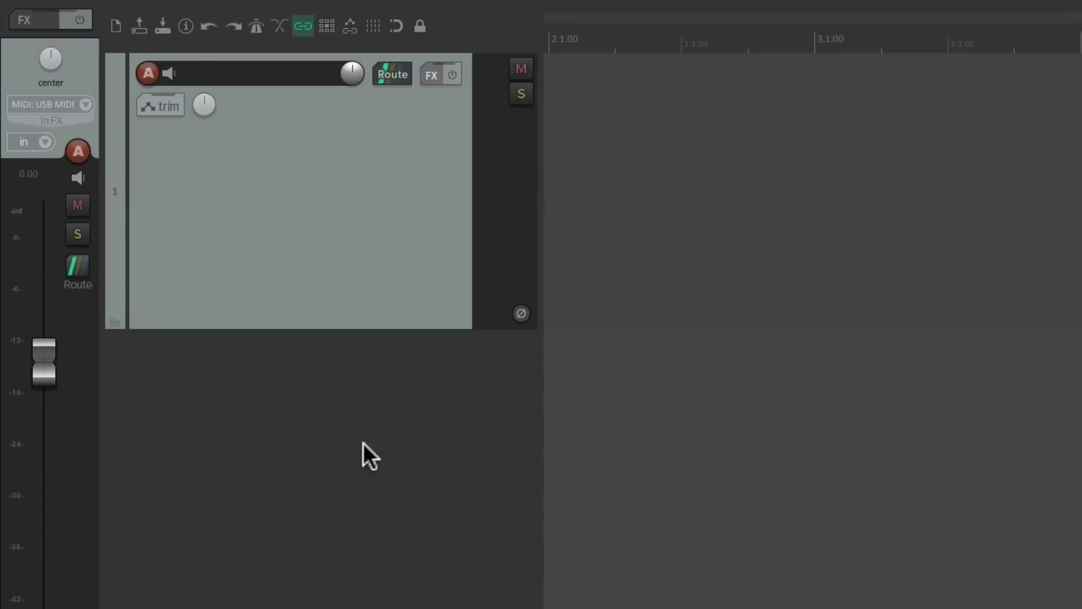
Add track 2, then alternately select tracks 1 and 2 to watch each auto-arm.
{"action": "double_click", "coordinate": [363, 442]}
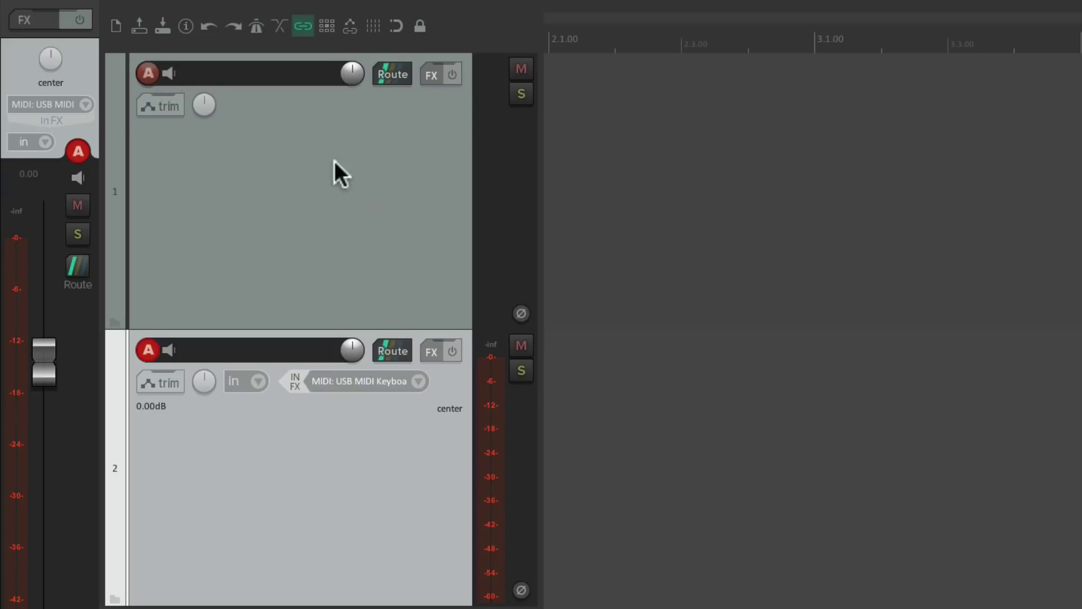
{"action": "left_click", "coordinate": [381, 211]}
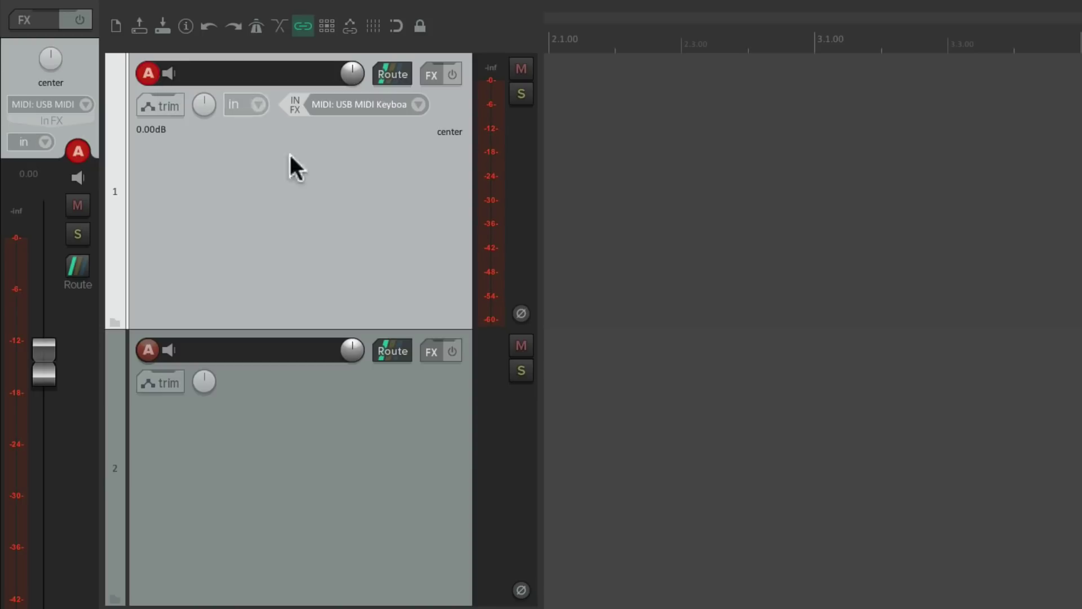
{"action": "left_click", "coordinate": [355, 459]}
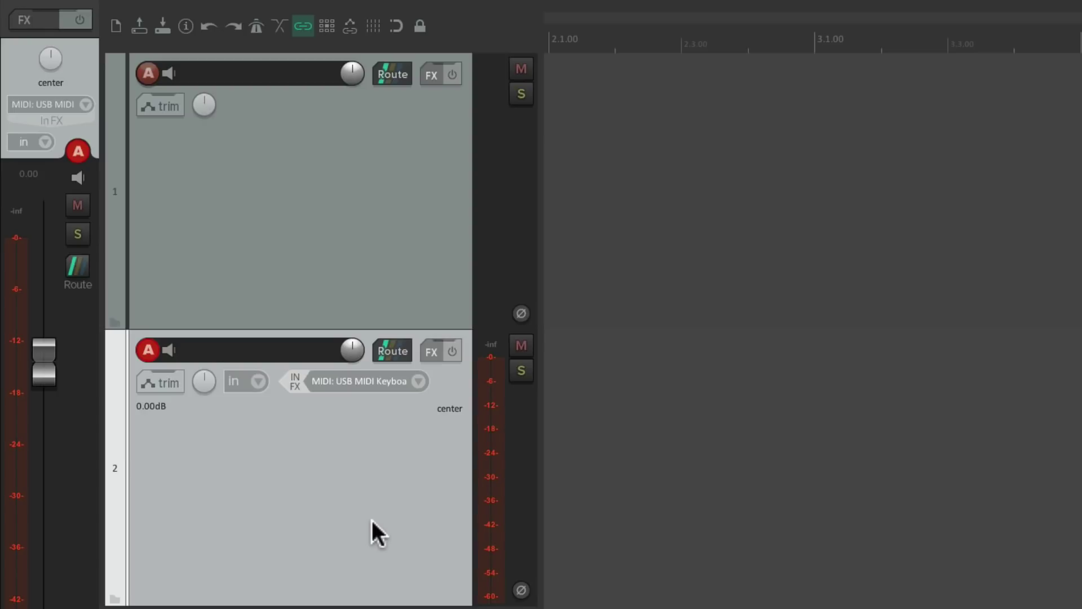
{"action": "left_click", "coordinate": [380, 220]}
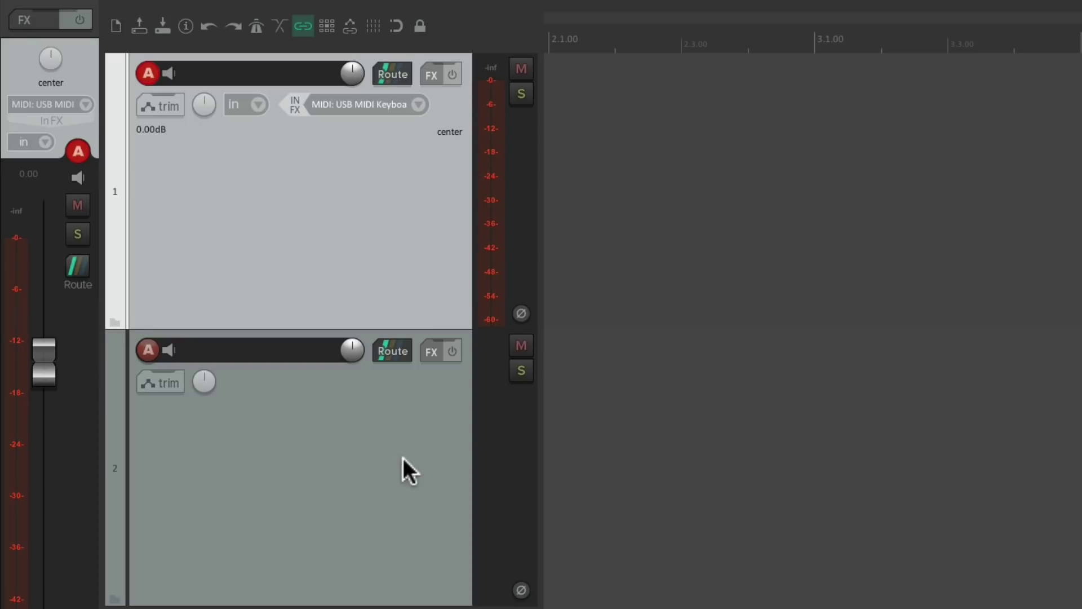
{"action": "left_click", "coordinate": [403, 458]}
{"action": "left_click", "coordinate": [394, 205]}
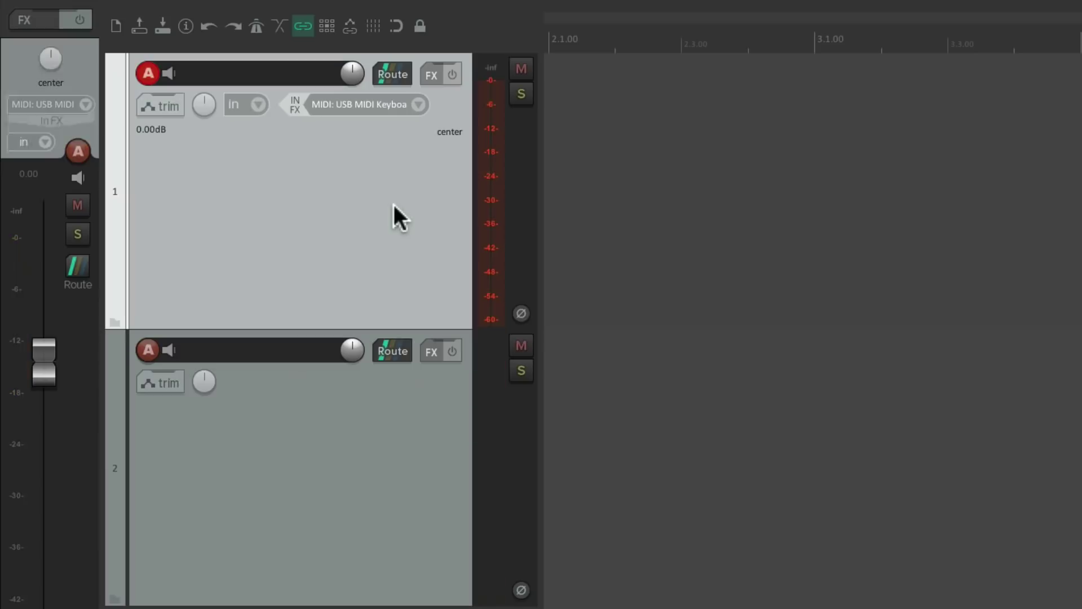
{"action": "left_click", "coordinate": [391, 479]}
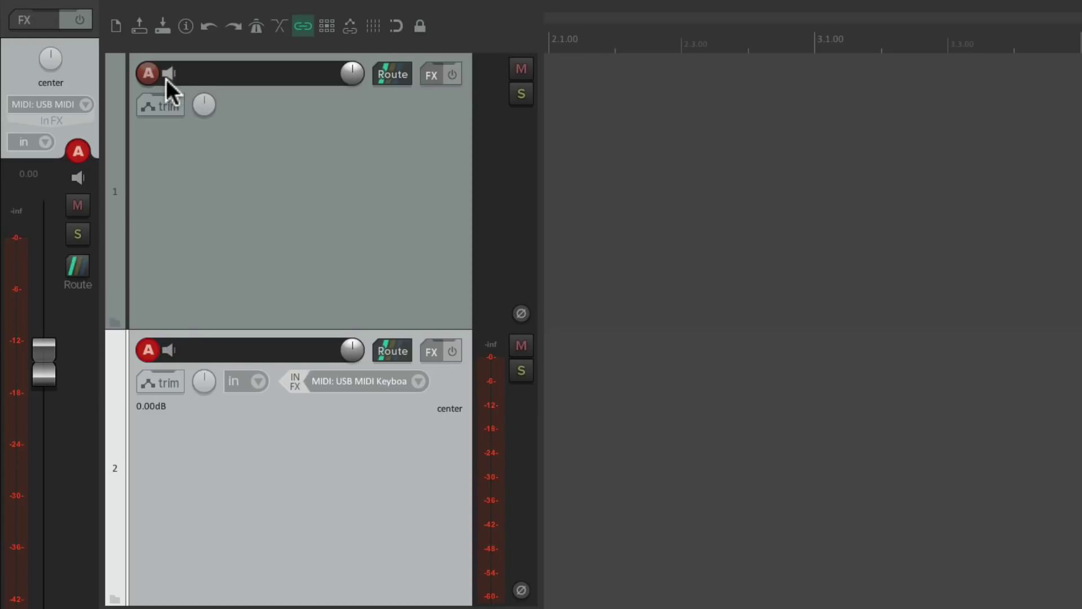
{"action": "left_click", "coordinate": [354, 236]}
{"action": "left_click", "coordinate": [370, 461]}
{"action": "left_click", "coordinate": [361, 233]}
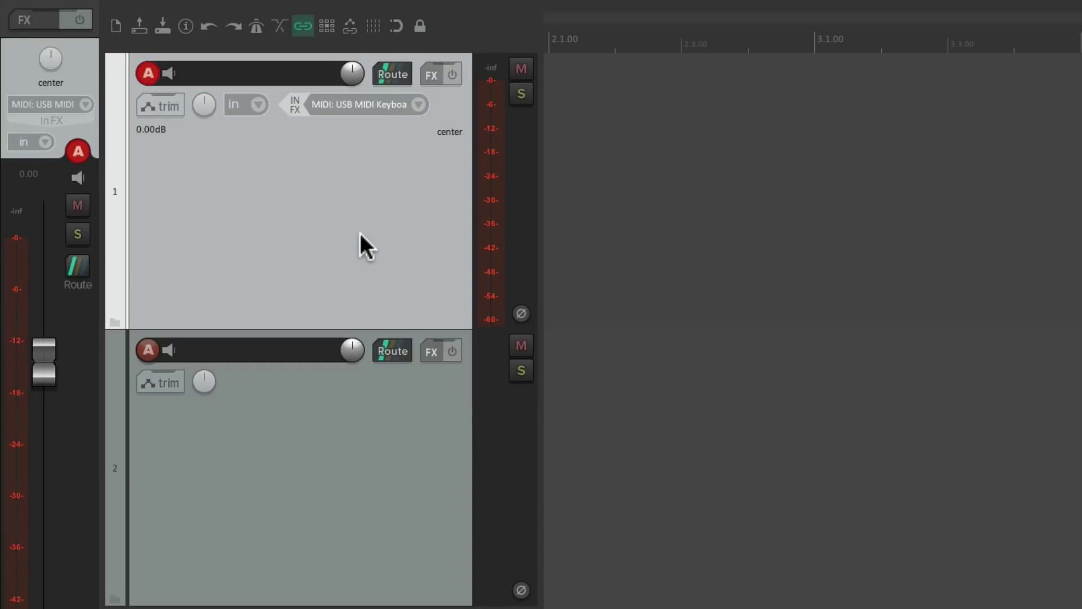
{"action": "left_click", "coordinate": [335, 448]}
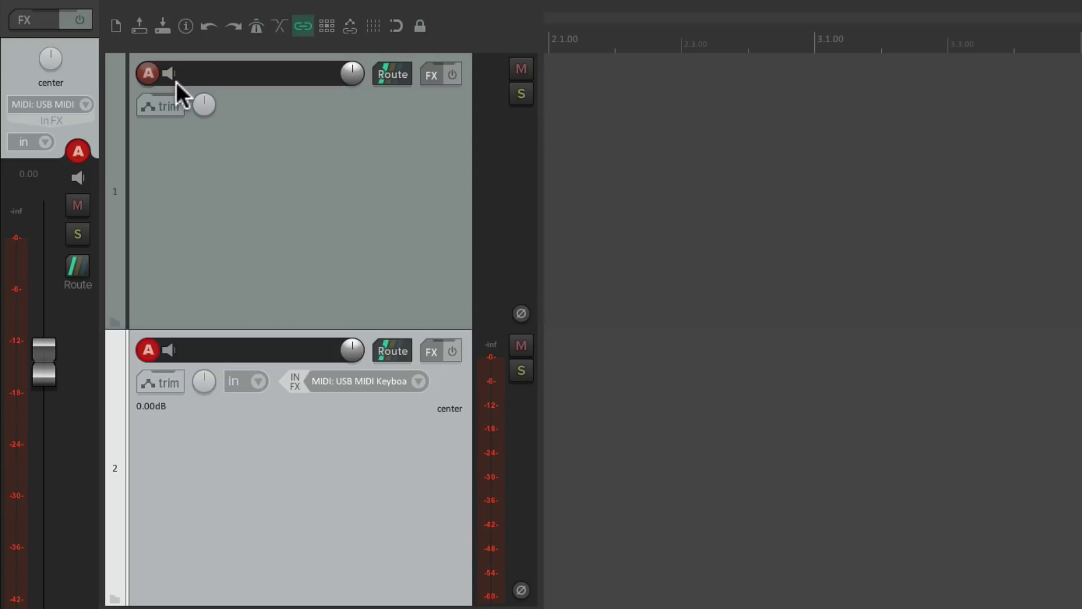
Untick 'Automatic record-arm when track selected' on track 1's arm button, then delete the tracks.
{"action": "right_click", "coordinate": [146, 72]}
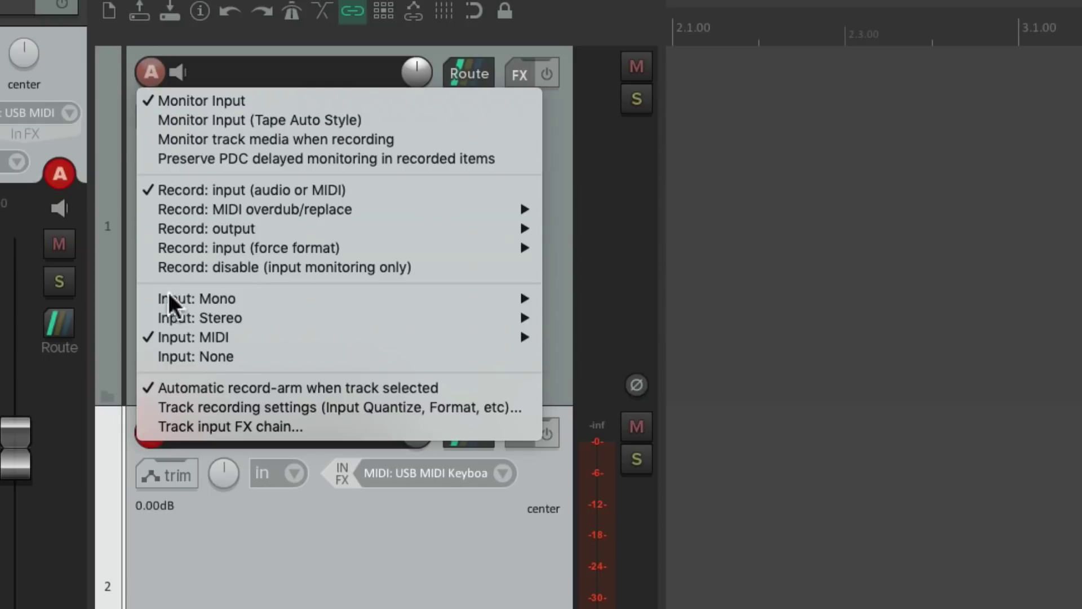
{"action": "left_click", "coordinate": [145, 385]}
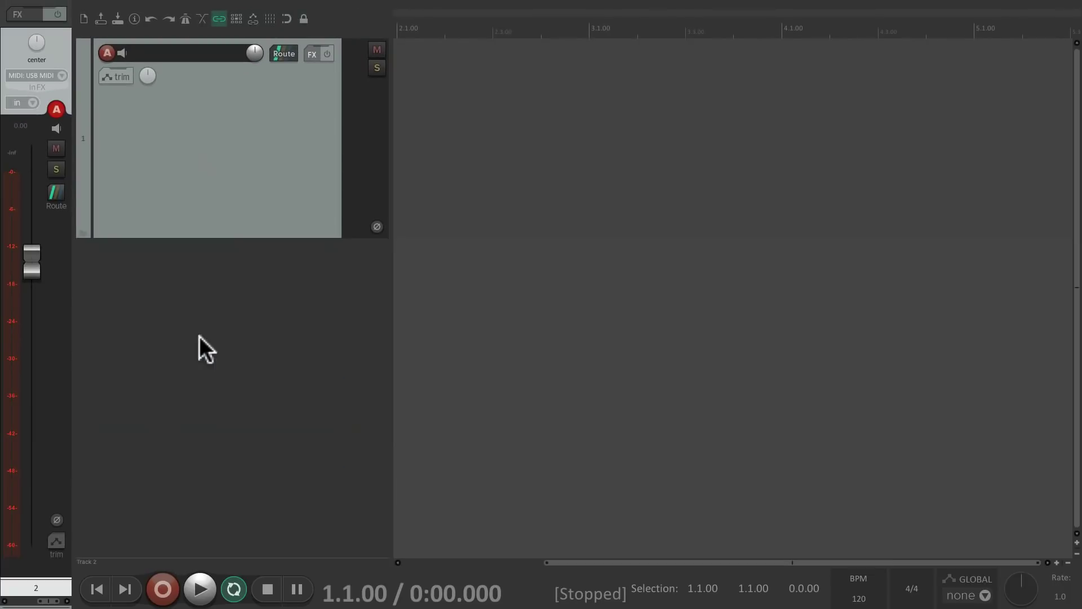
{"action": "key", "text": "Delete"}
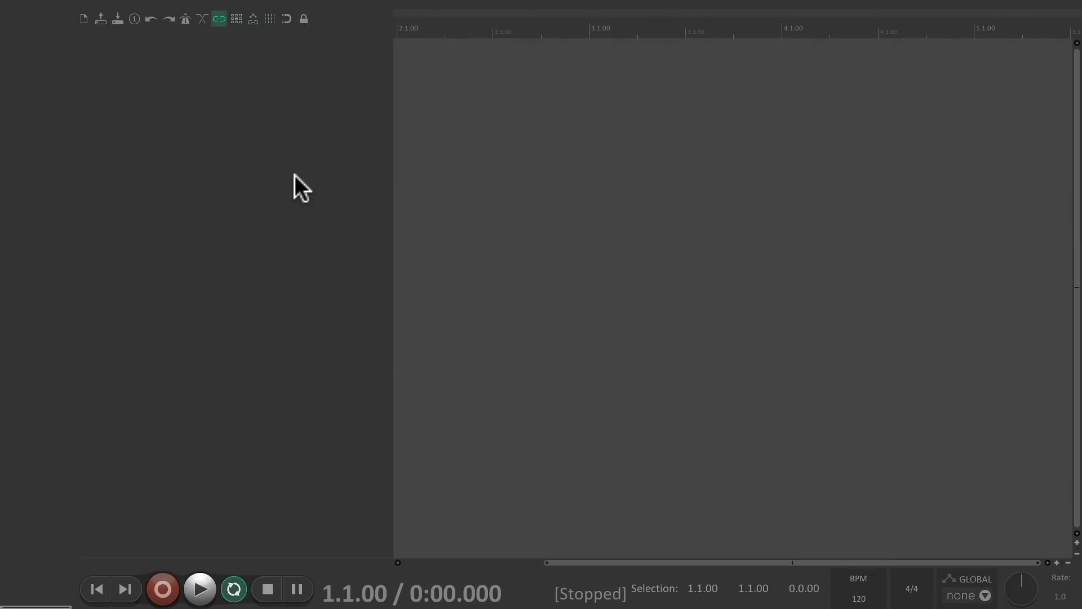
In Track/Send Defaults, untick 'Automatic record-arm when track selected' in the Record config.
{"action": "key", "text": "super+comma"}
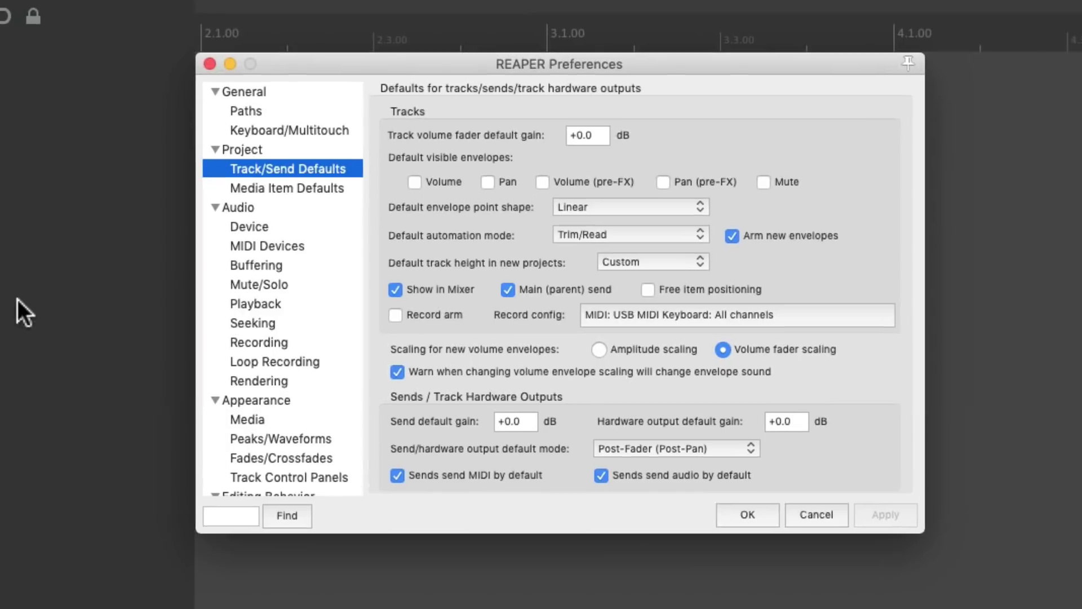
{"action": "left_click", "coordinate": [675, 316]}
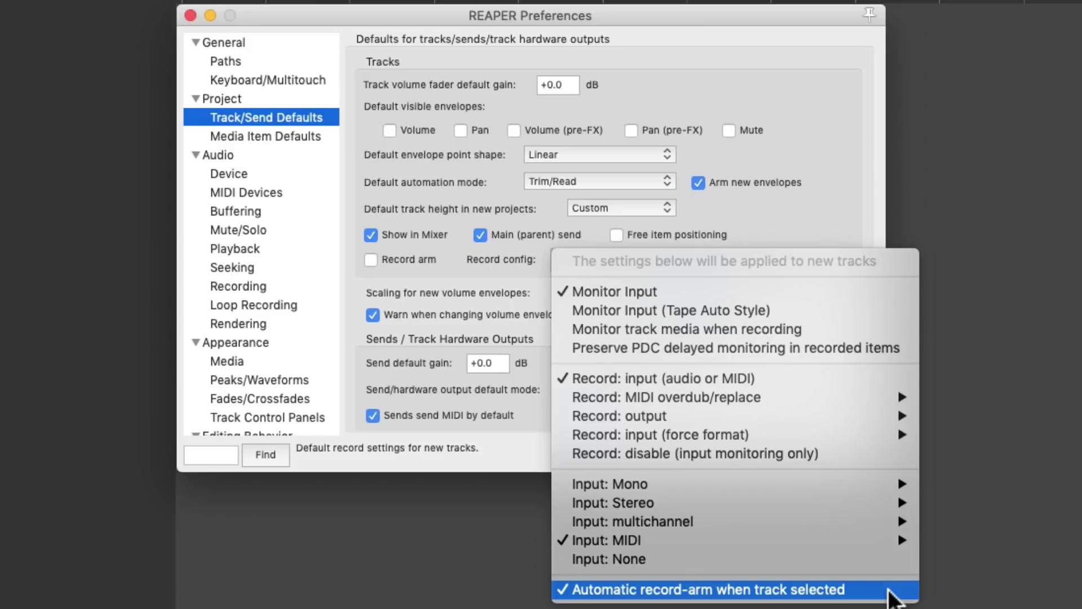
{"action": "left_click", "coordinate": [888, 590]}
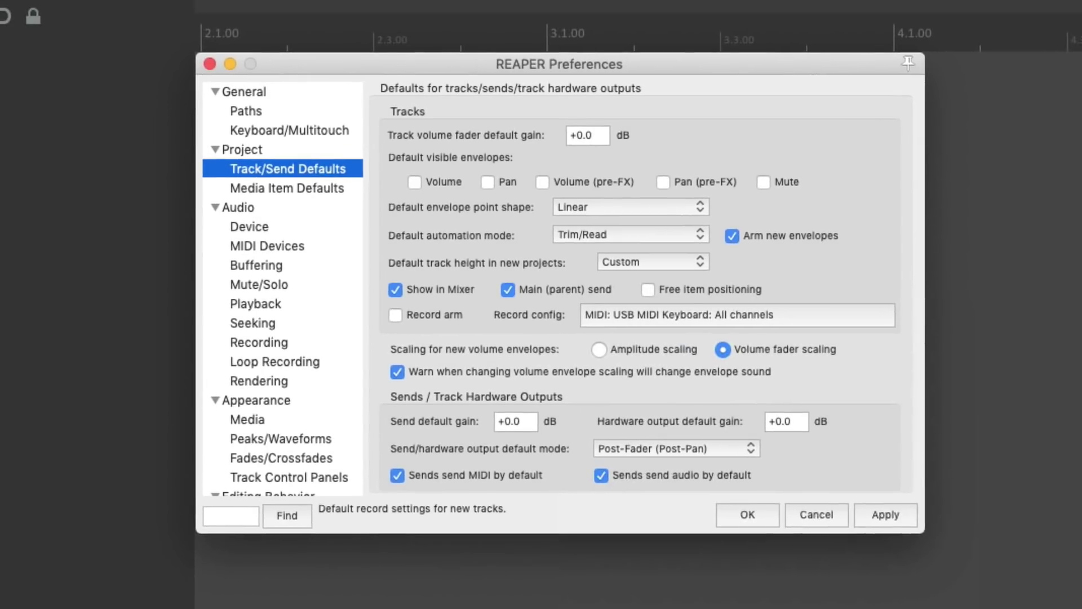